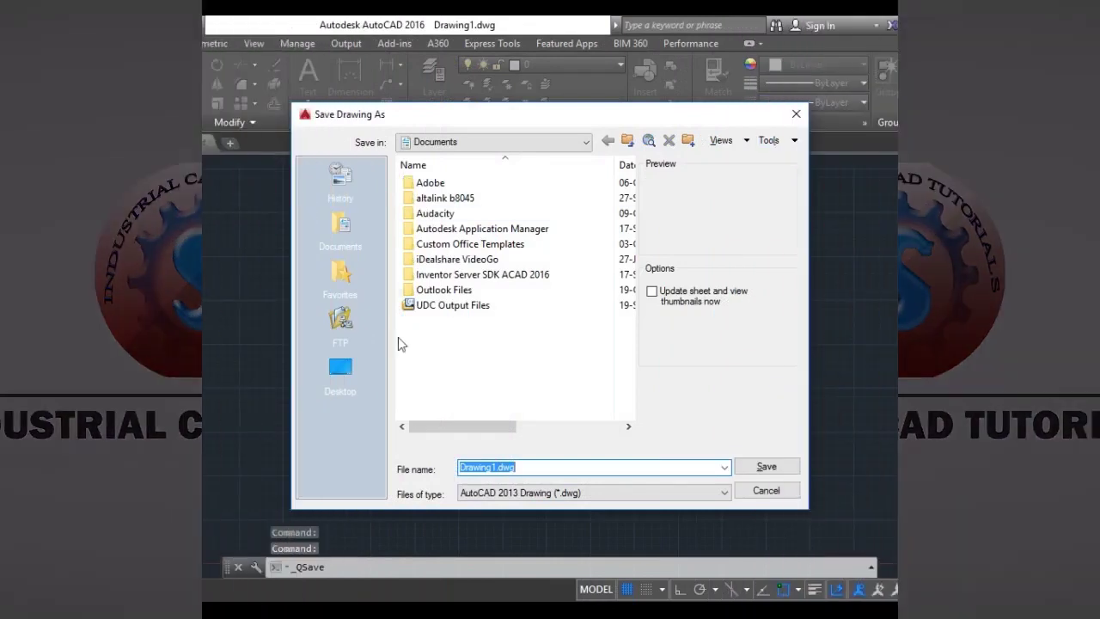
Save the drawing to the Desktop as BICYCLE 2D AUTOCAD in AutoCAD 2013 Drawing format.
click(341, 370)
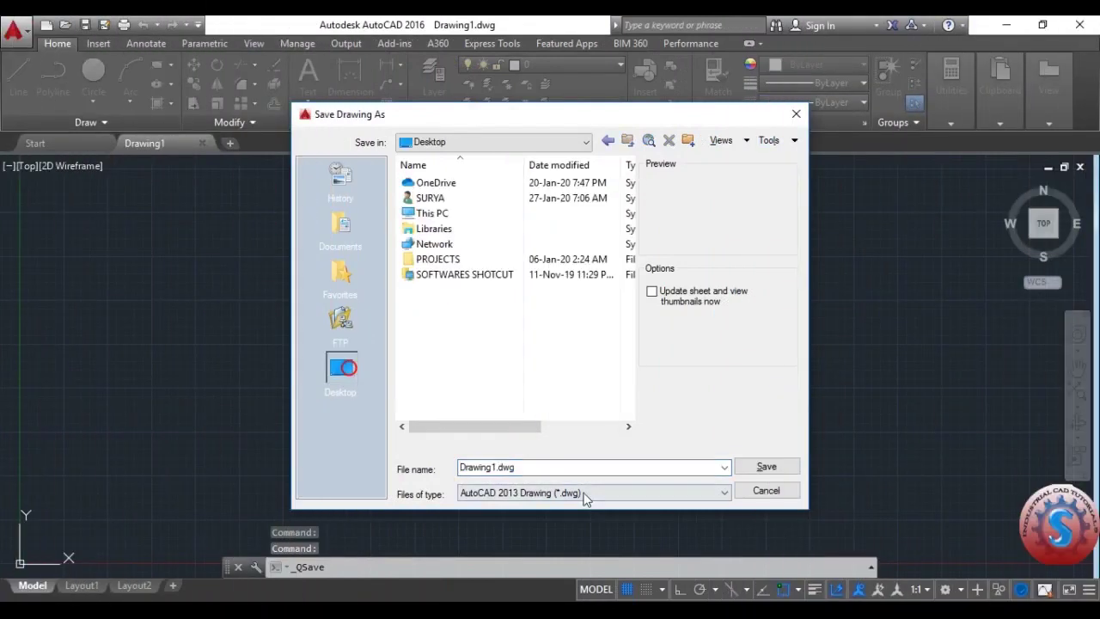
click(531, 469)
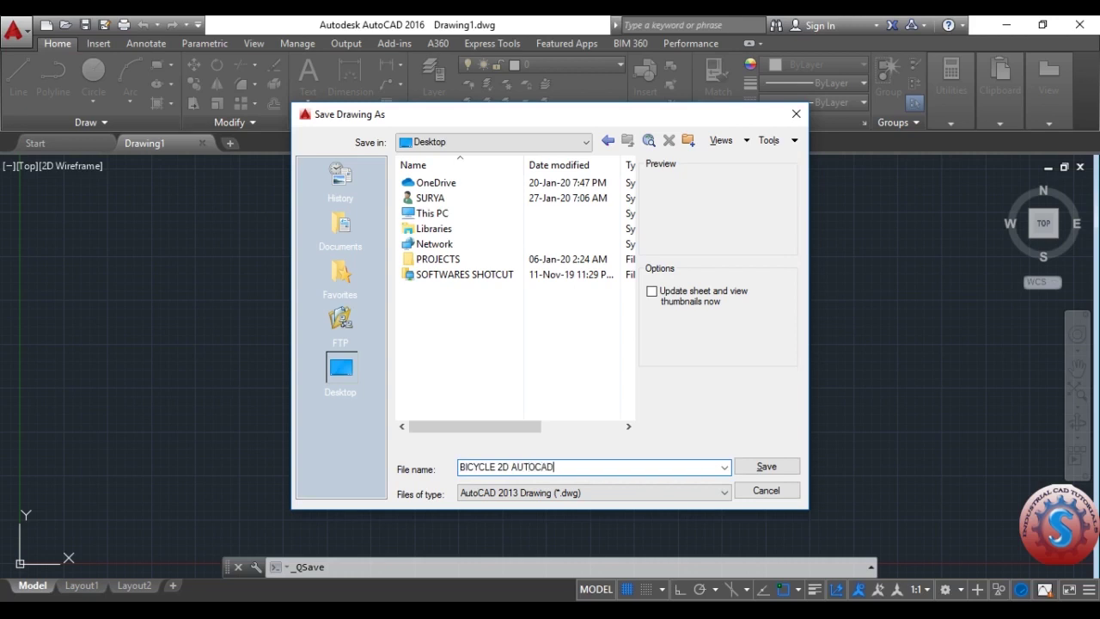
click(790, 462)
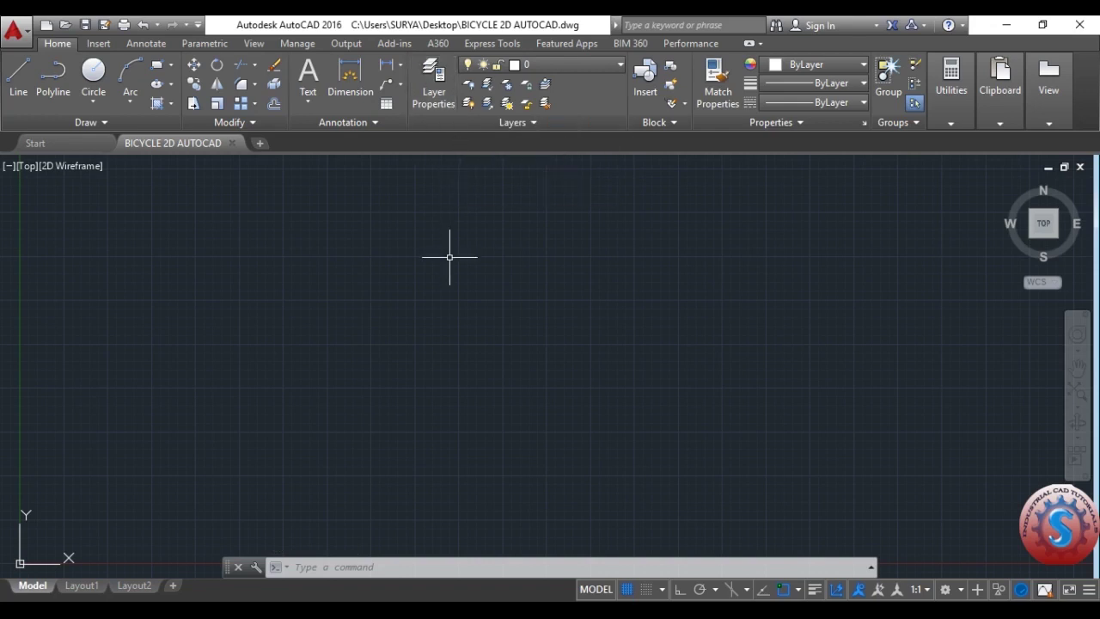
Create a new layer named BICYLE FRAME and make it the current layer.
click(435, 101)
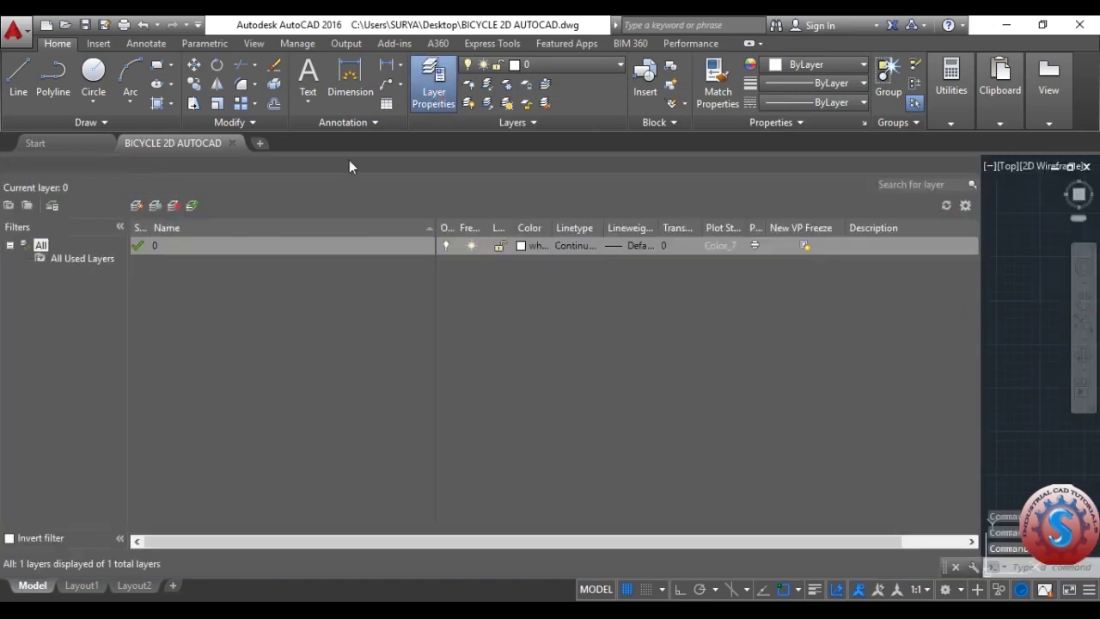
click(137, 206)
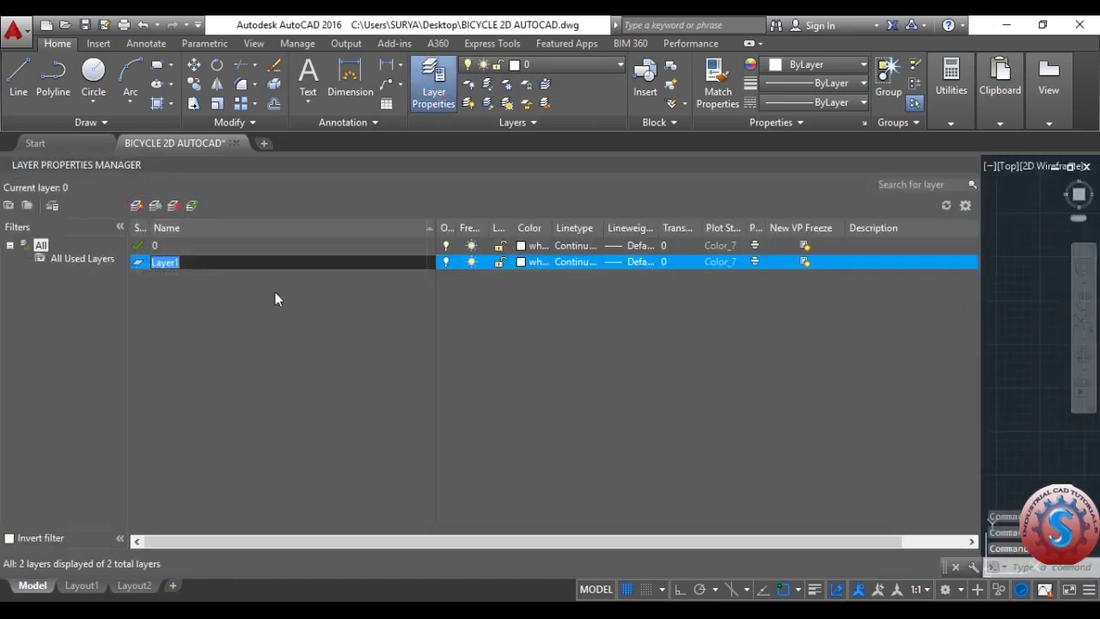
key(BackSpace)
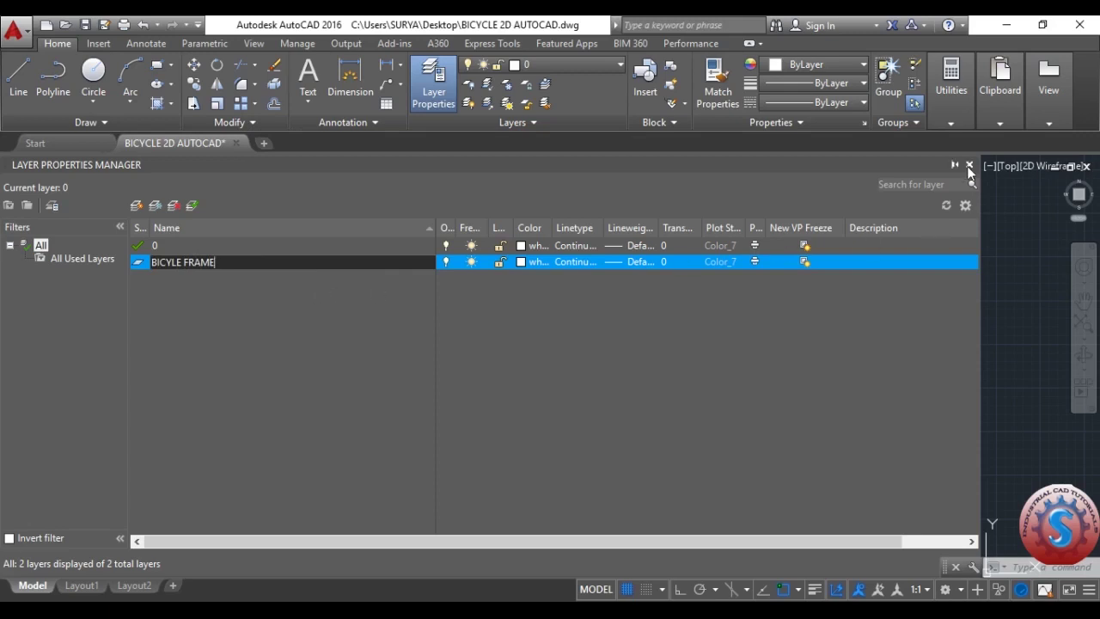
click(969, 165)
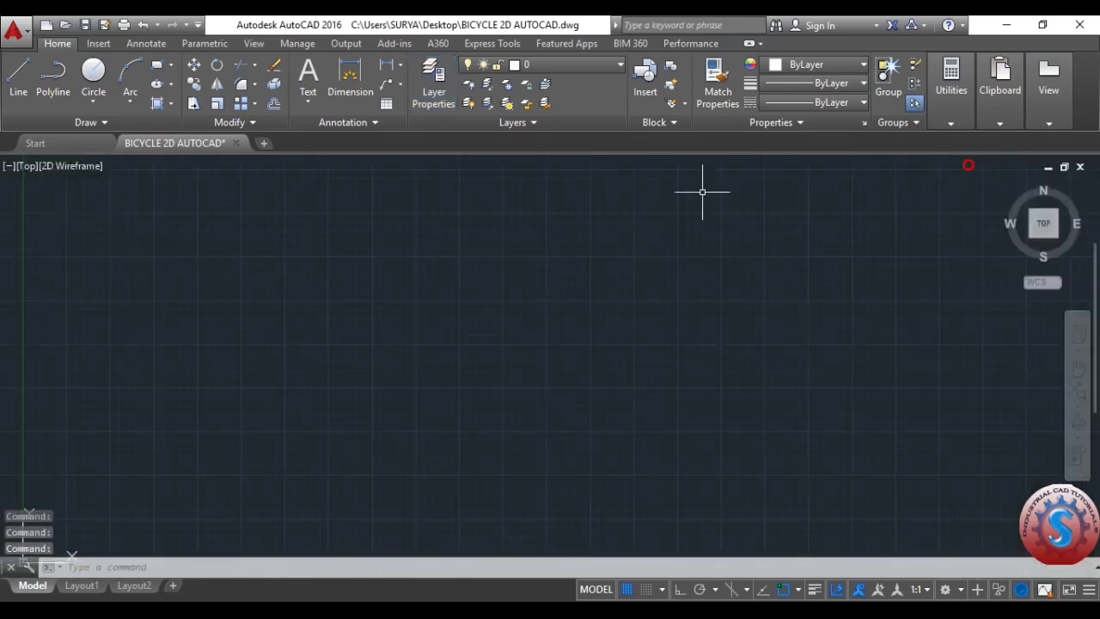
click(537, 66)
click(537, 103)
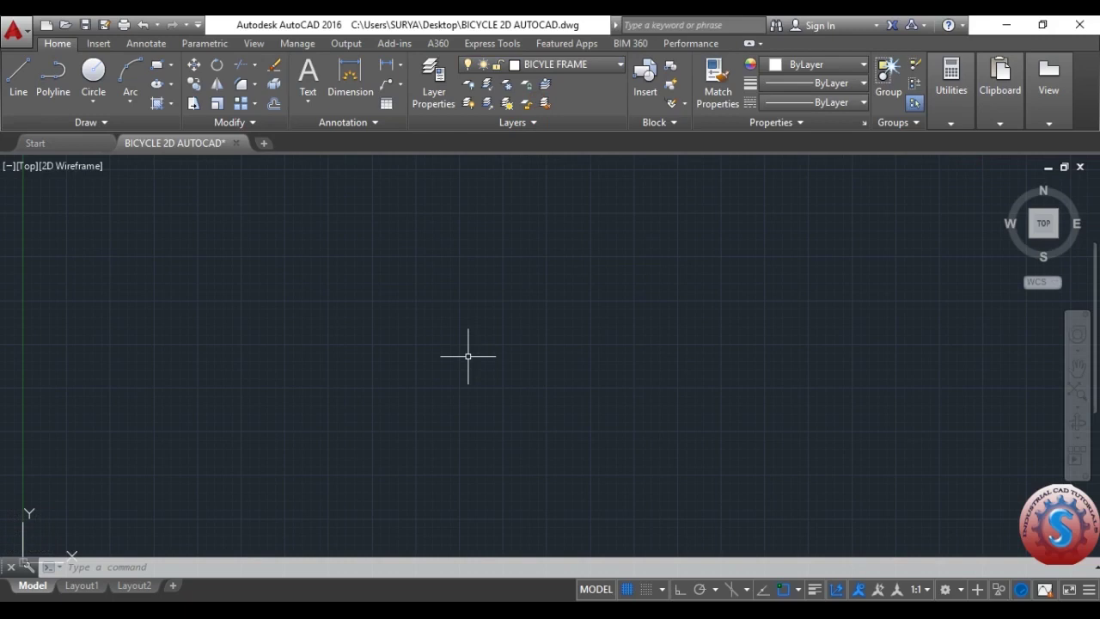
Configure the drawing units to millimeters for inserted content with a length precision of 0.
text(u)
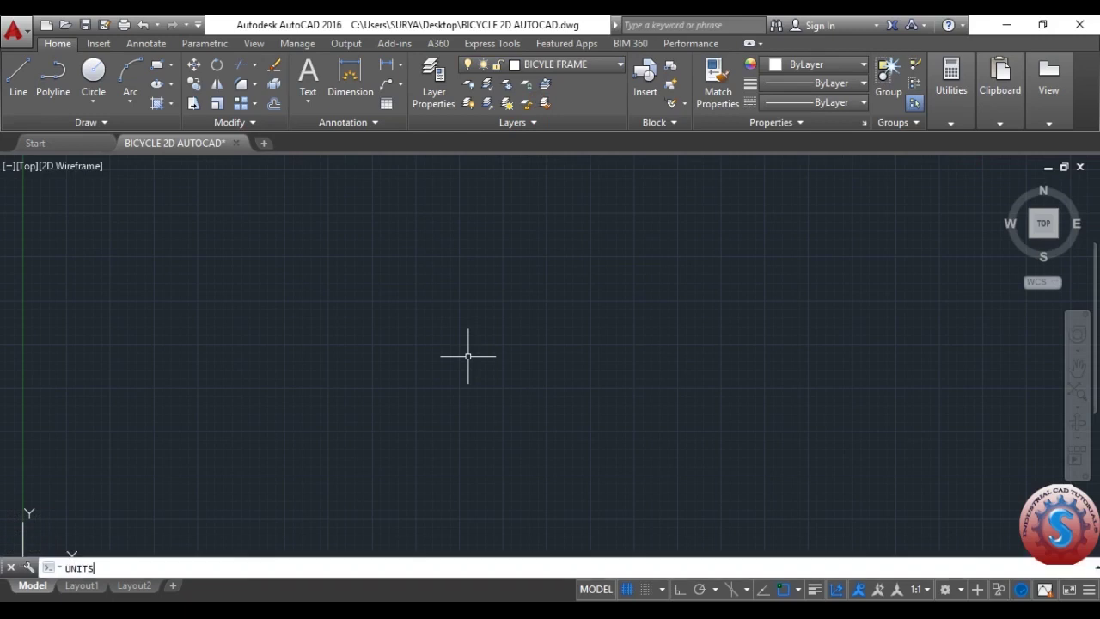
key(Return)
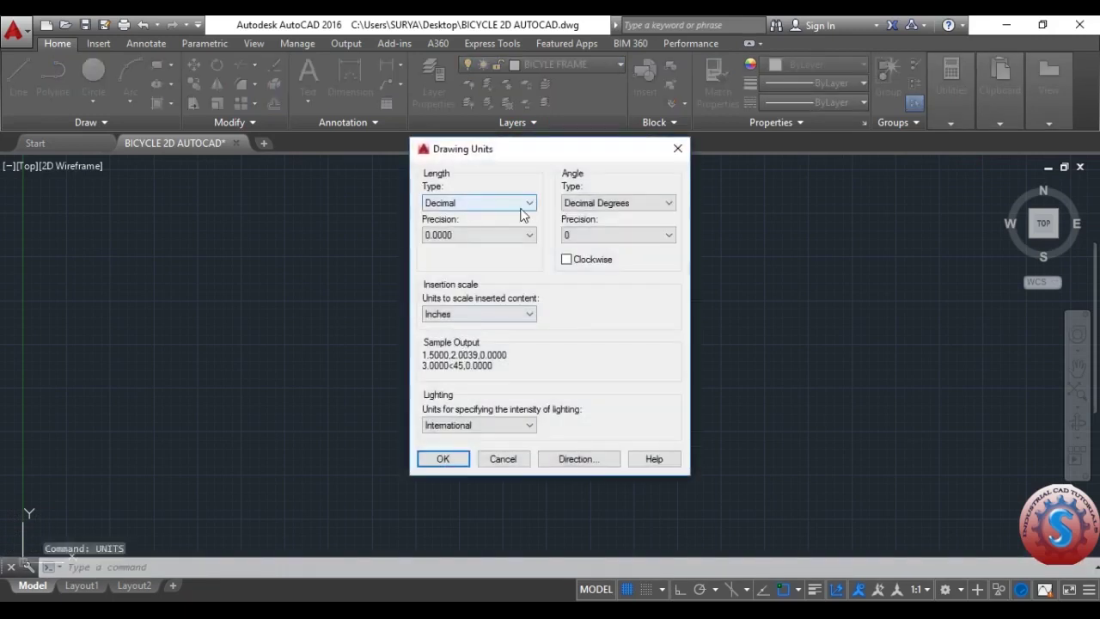
click(495, 315)
click(465, 370)
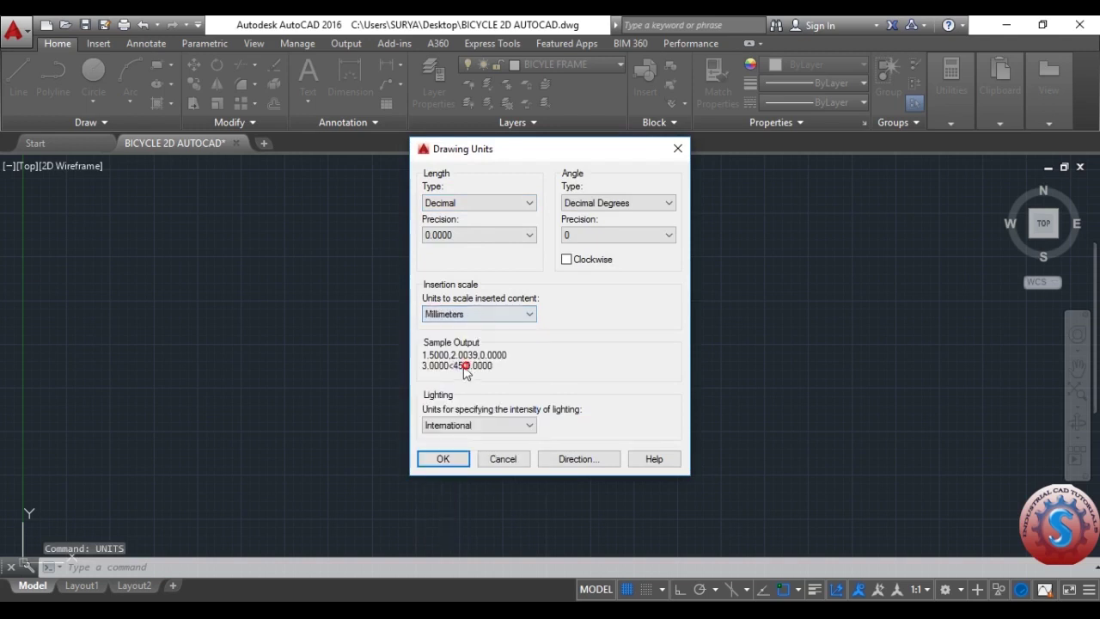
click(501, 235)
click(482, 246)
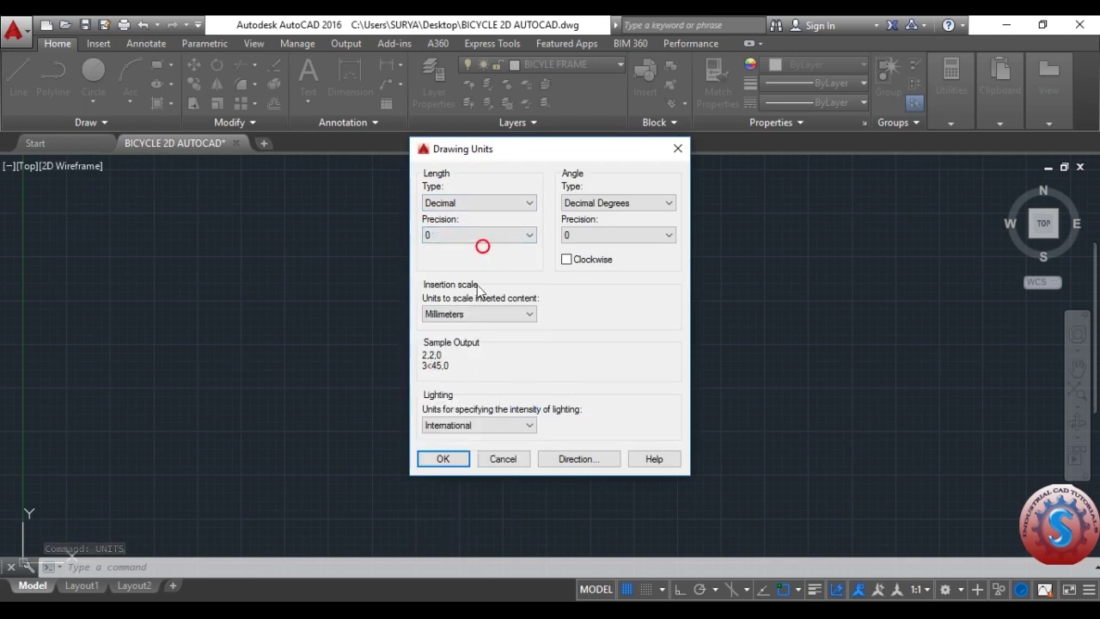
click(446, 460)
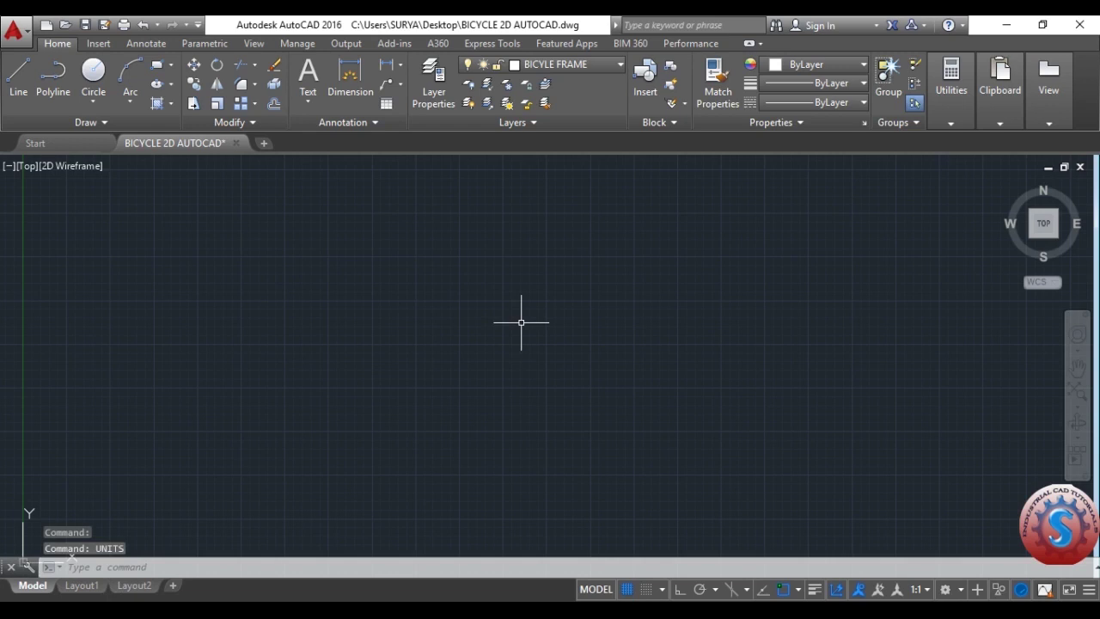
Set the UCS icon to the Noorigin option with the UCSICON command.
text(ucsic)
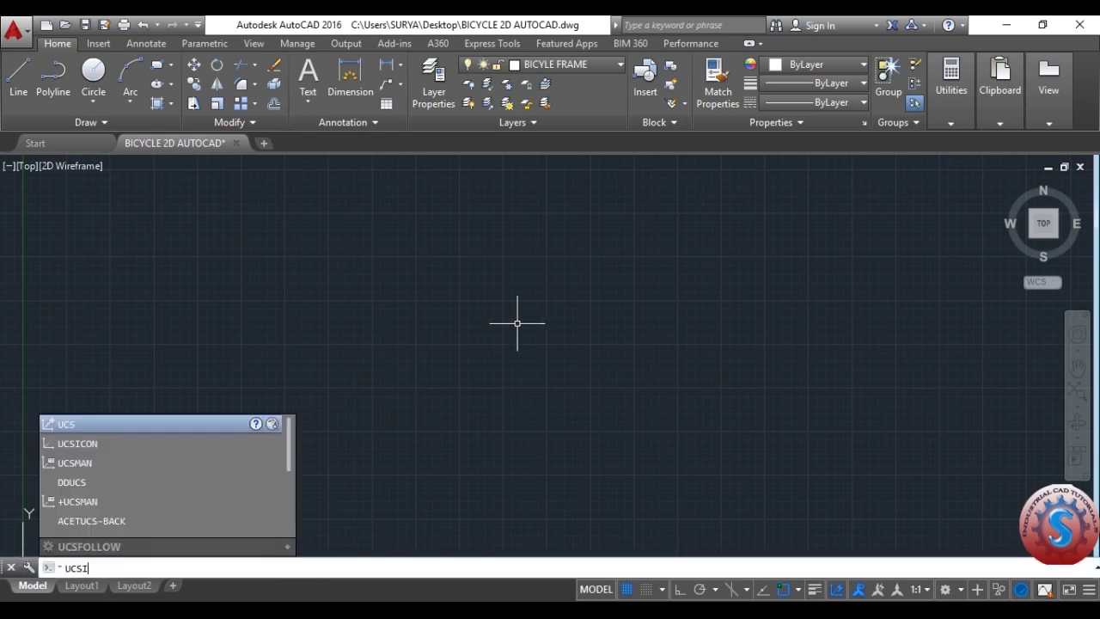
text(ON)
key(Return)
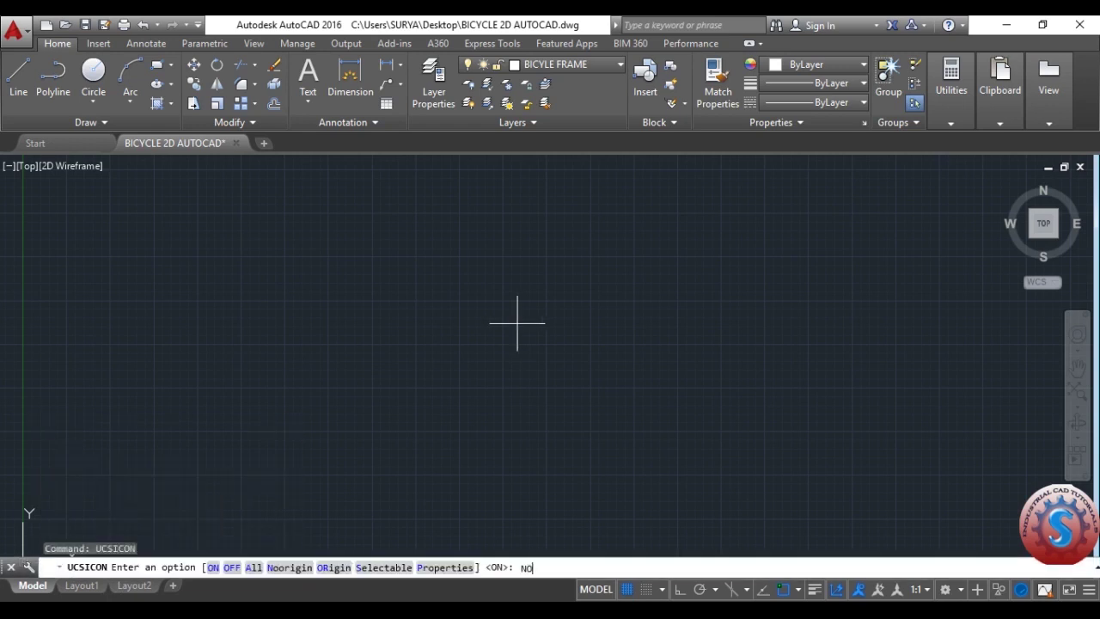
text(NO)
key(Return)
Draw a horizontal line 600 mm long with Ortho on and save the drawing.
text(l)
key(Return)
click(371, 293)
key(F8)
text(6)
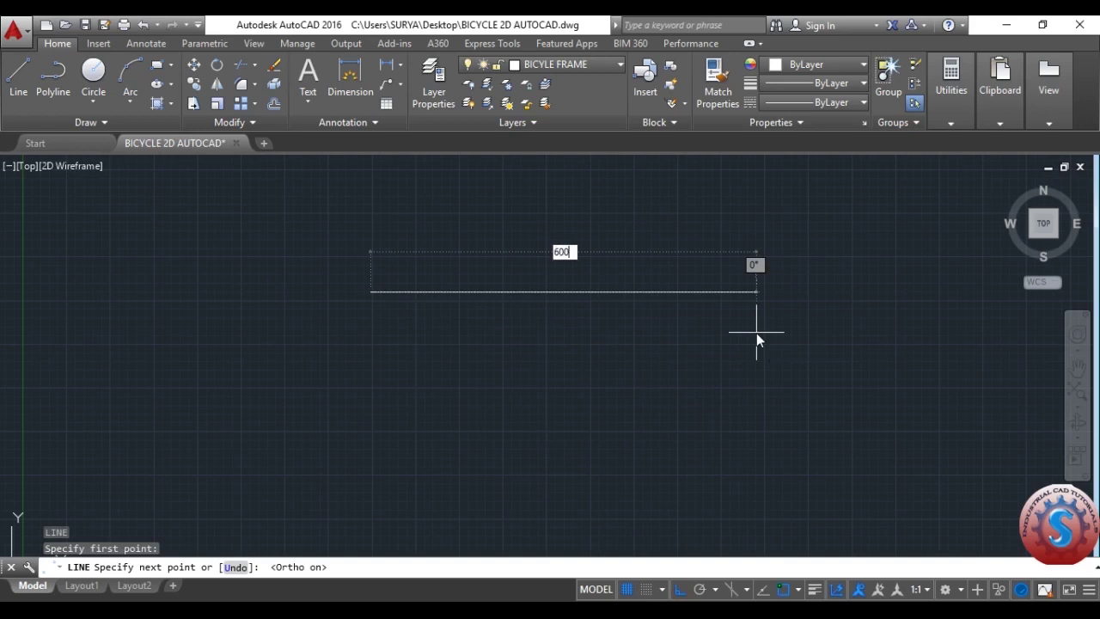
text(00)
key(Return)
key(Escape)
key(ctrl+s)
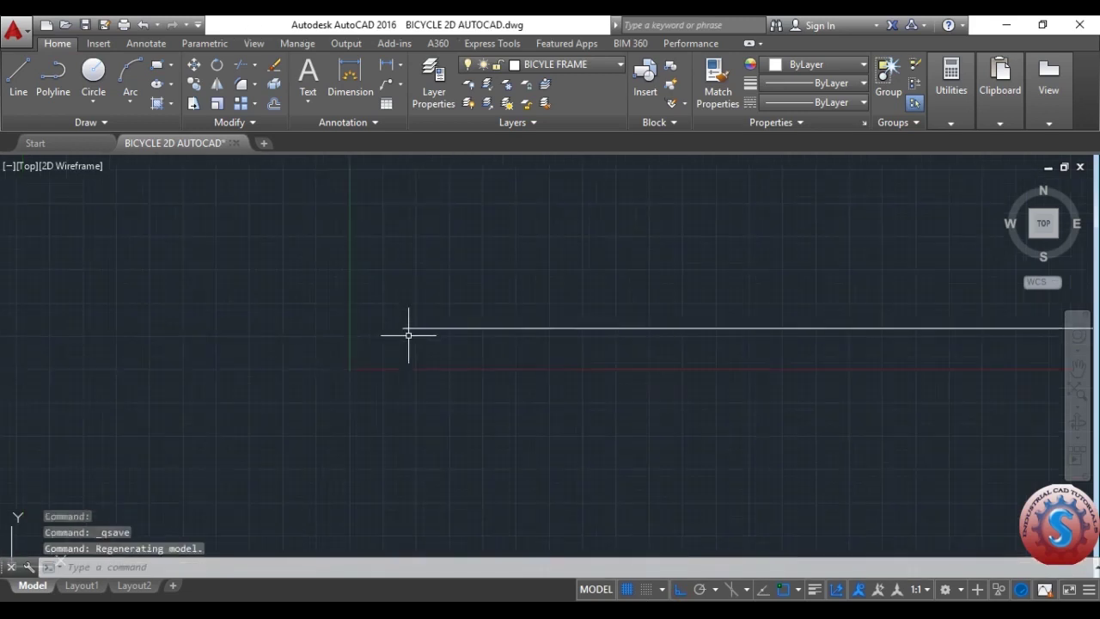
Add a linear dimension along the horizontal line, placed just above it.
scroll(494, 315, down, 7)
scroll(687, 321, up, 2)
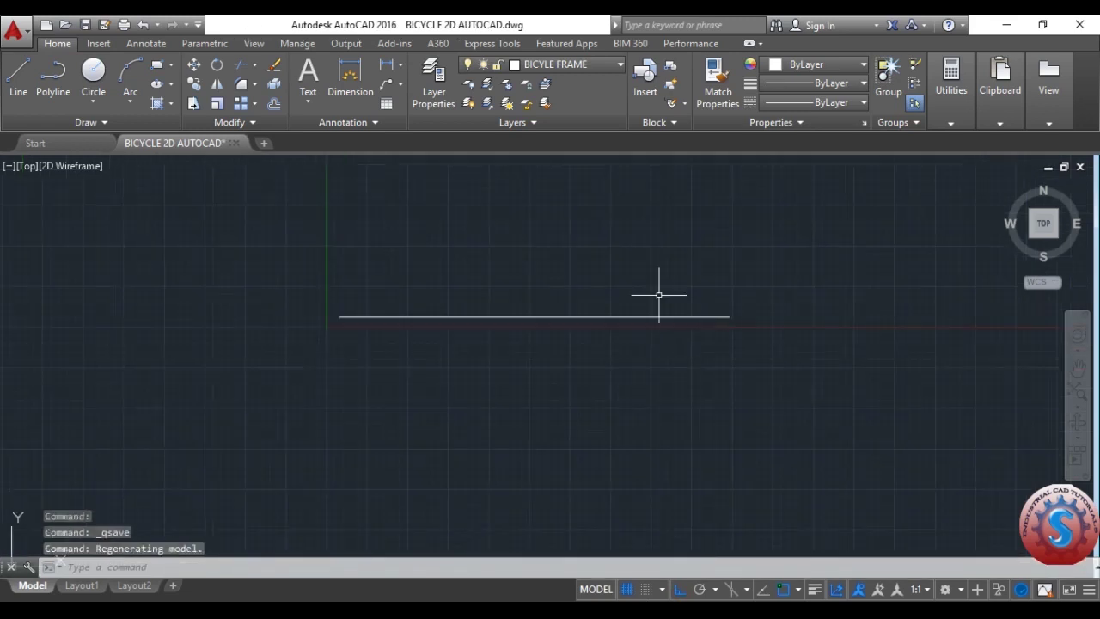
click(388, 67)
click(336, 316)
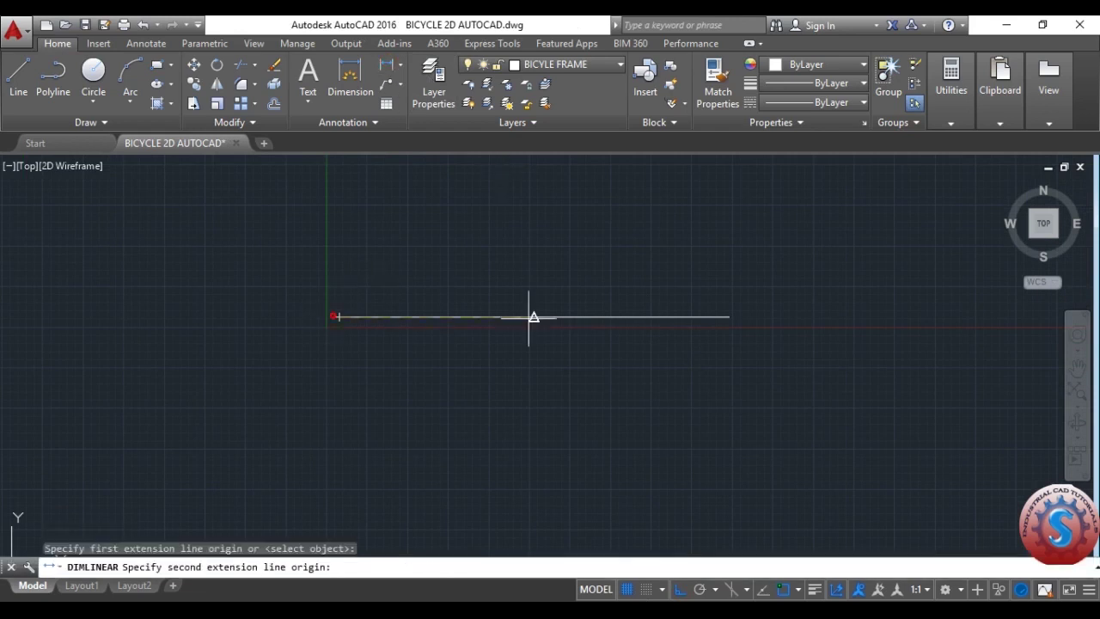
click(729, 317)
click(553, 293)
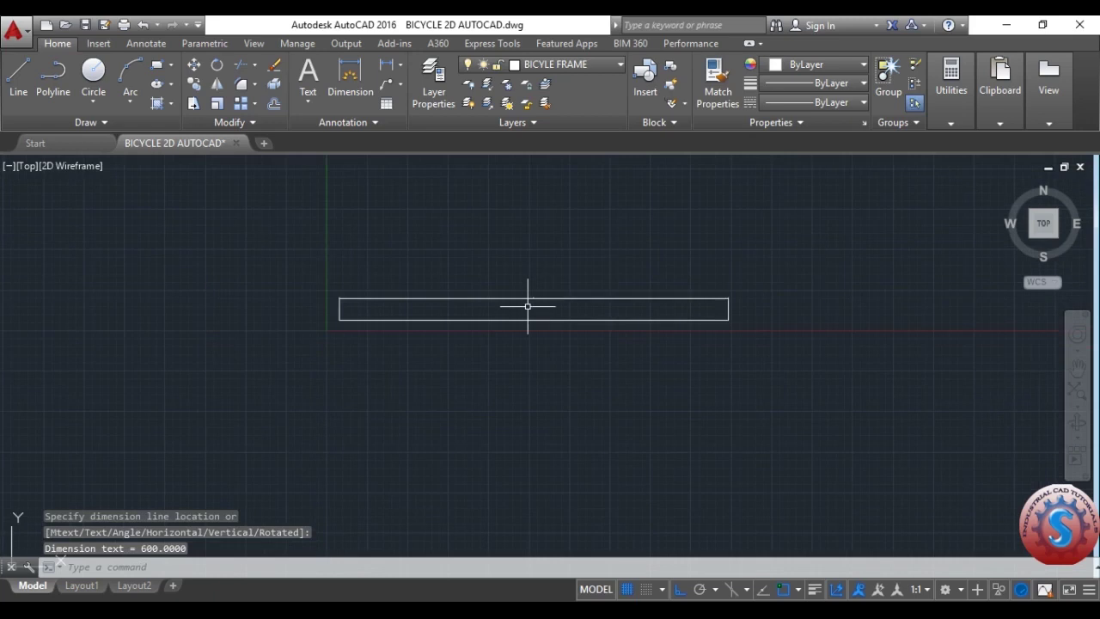
Modify the Standard dimension style to use Oblique for the first, second and leader arrowheads.
text(d)
key(Return)
click(713, 280)
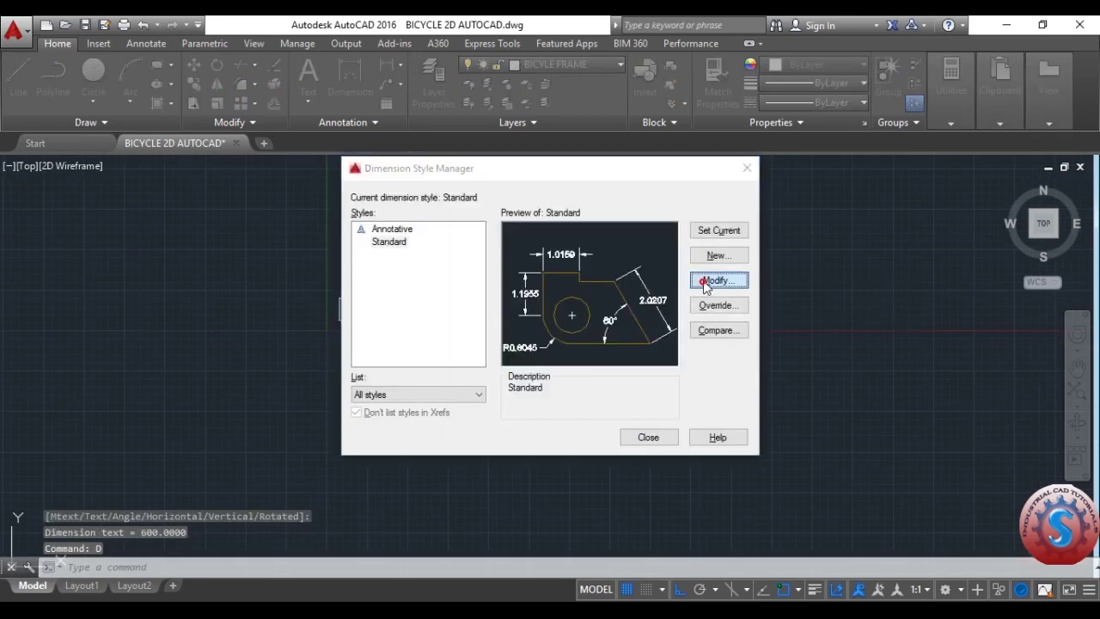
click(569, 198)
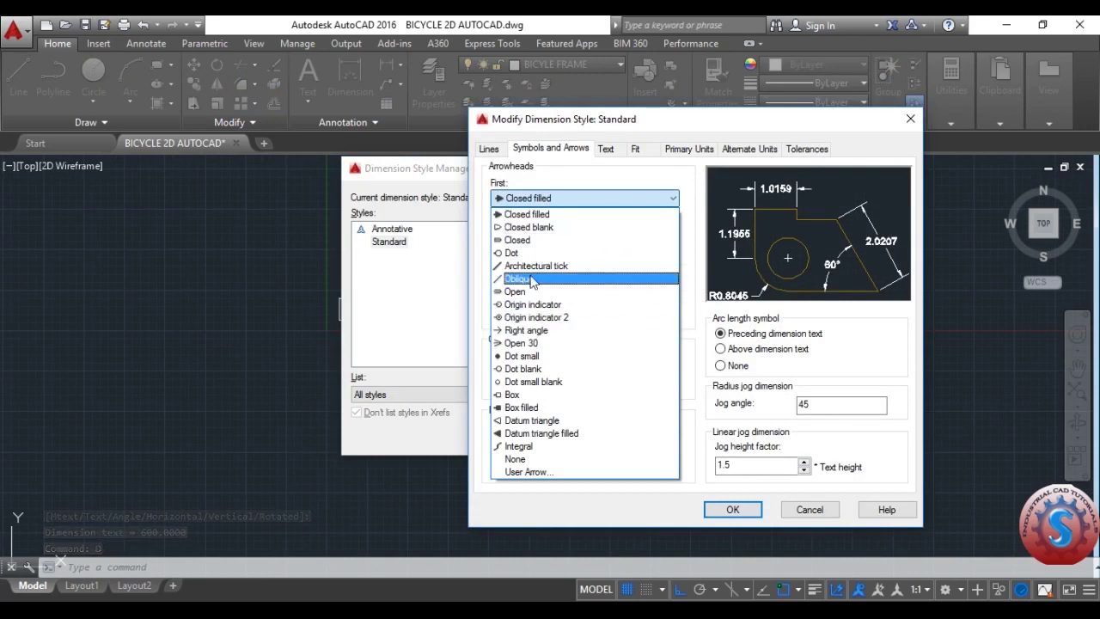
click(525, 278)
click(526, 270)
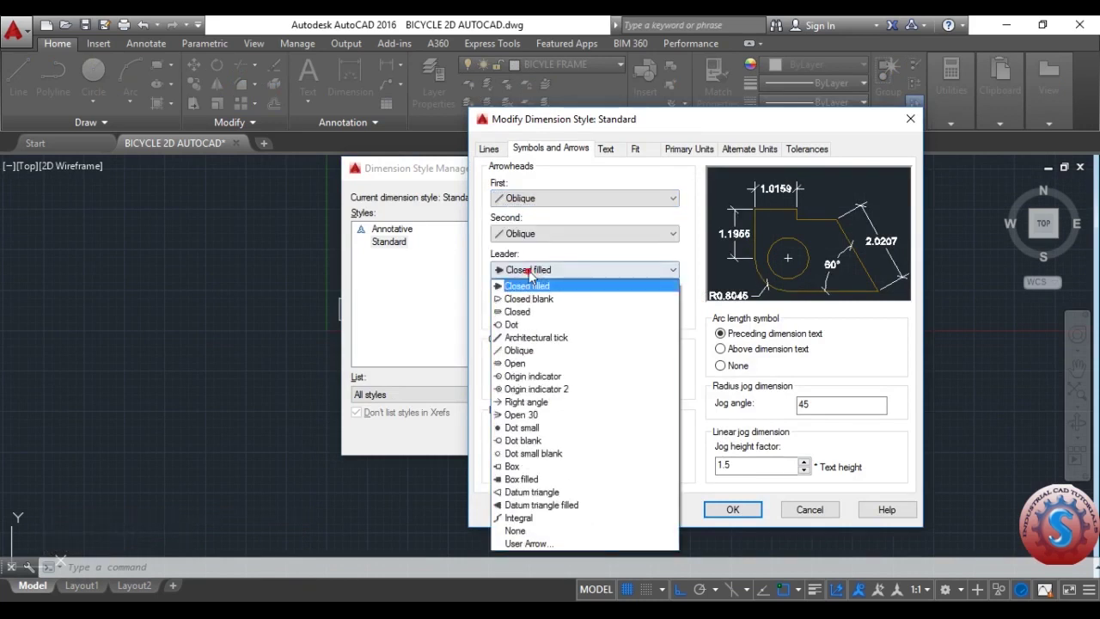
click(521, 351)
Increase the Standard dimension style's text height, set its arrow size to 50 and apply the changes.
click(606, 147)
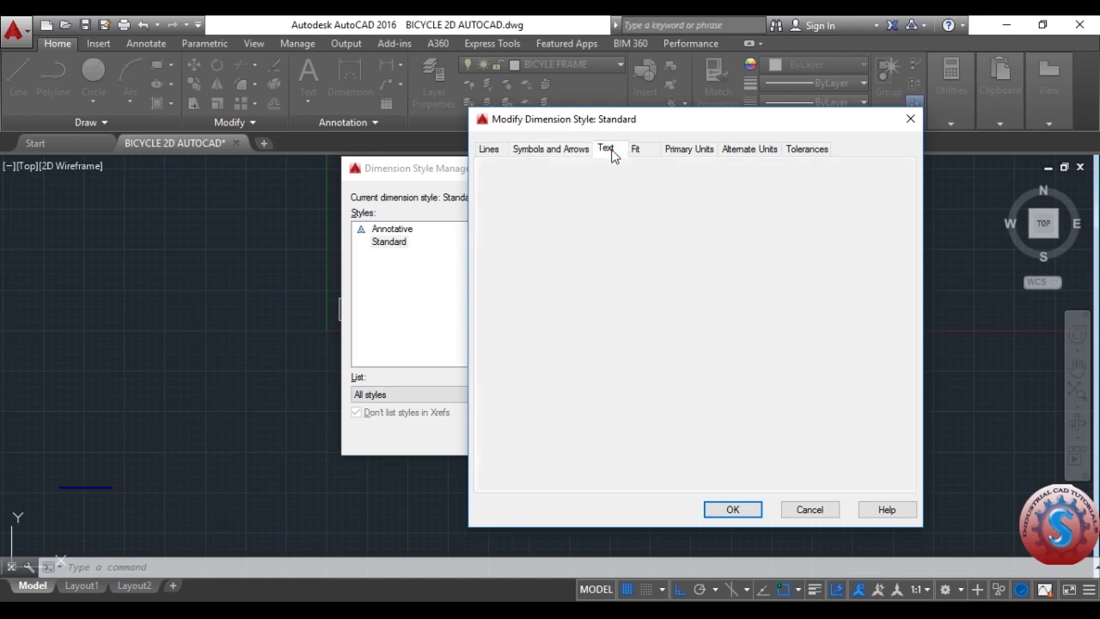
double_click(658, 265)
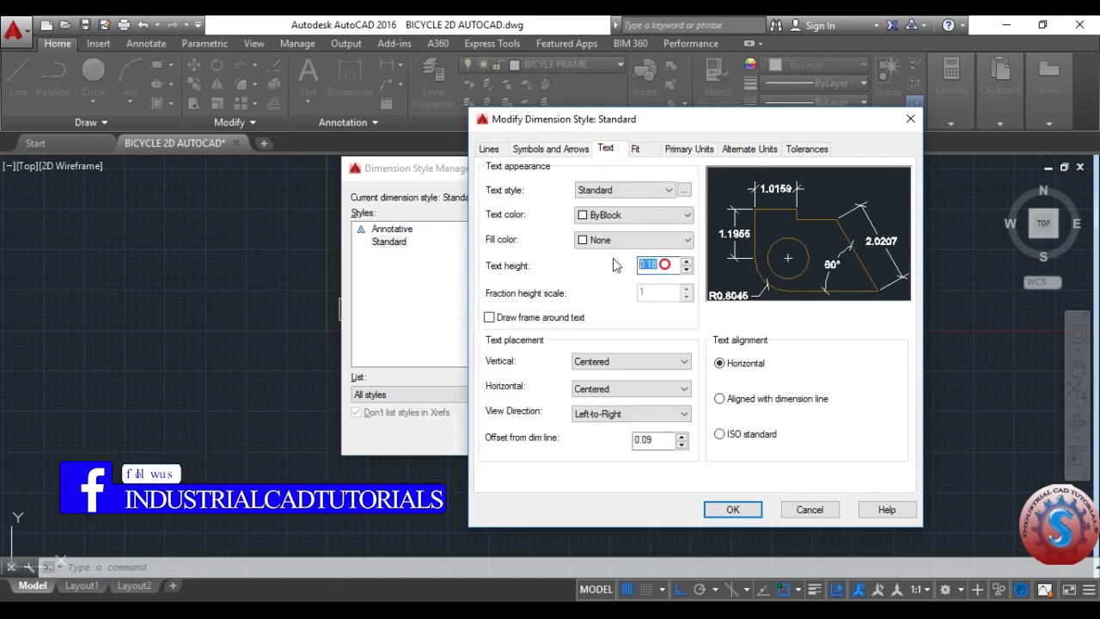
click(489, 151)
click(528, 150)
click(633, 148)
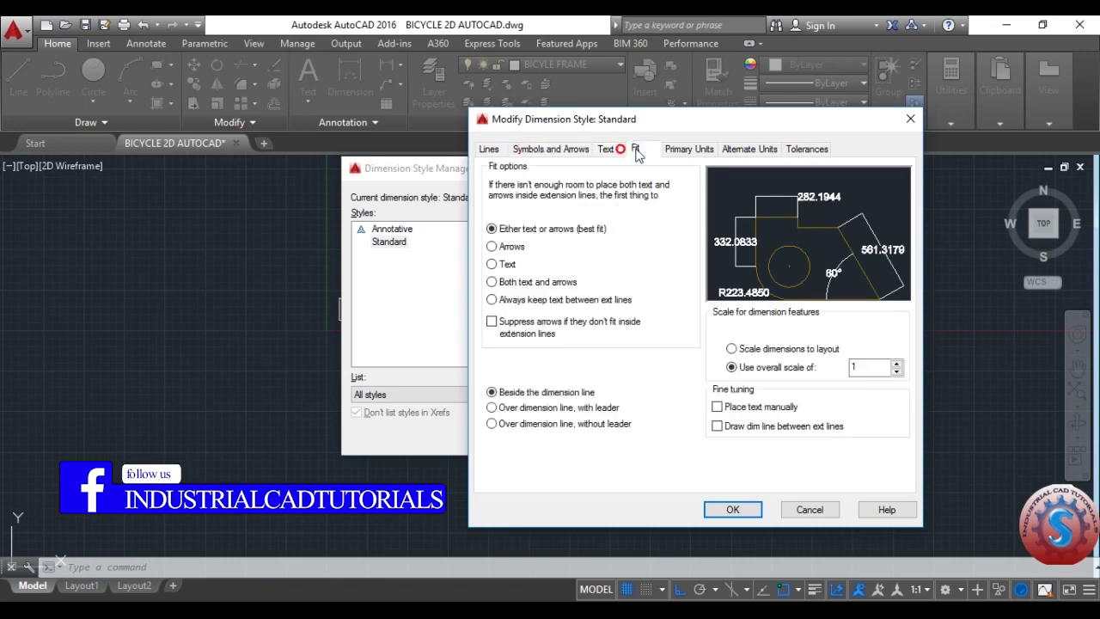
click(619, 149)
click(551, 148)
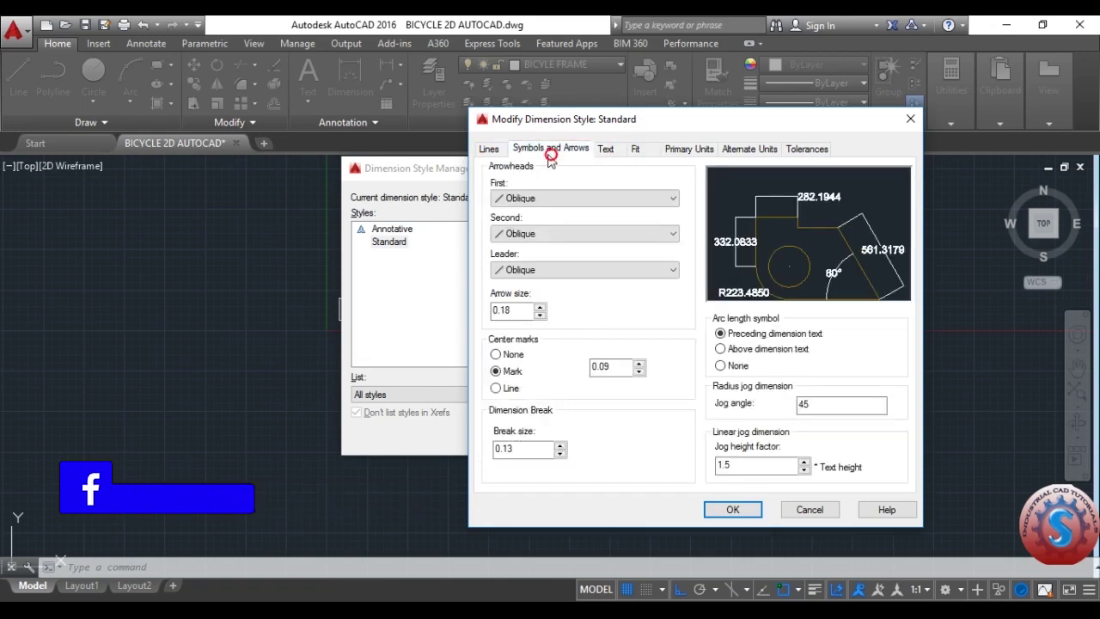
text(50)
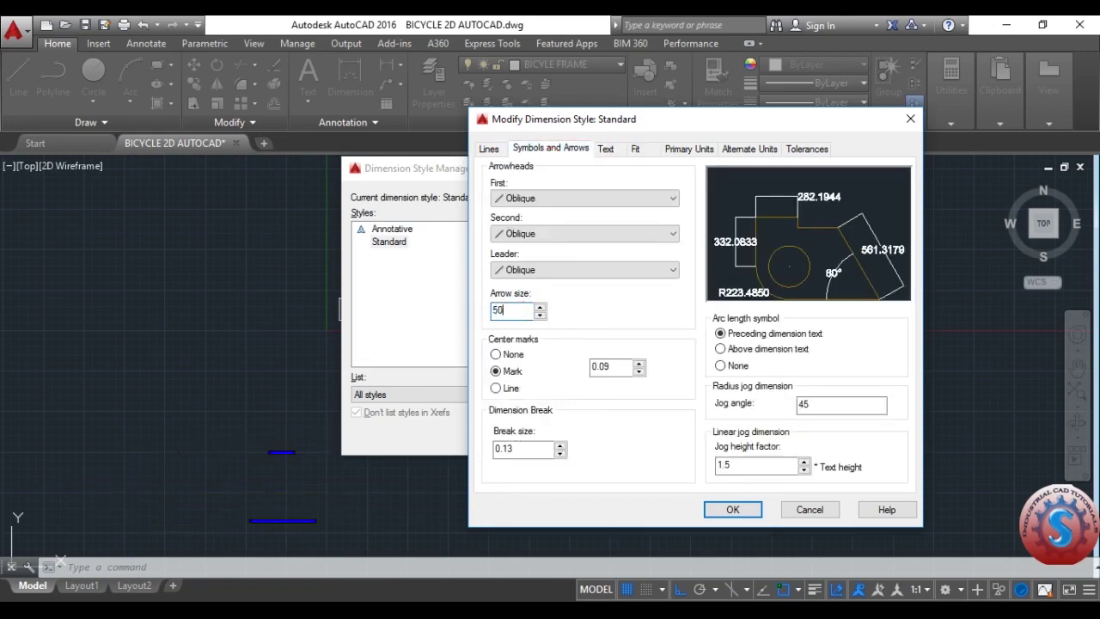
click(730, 510)
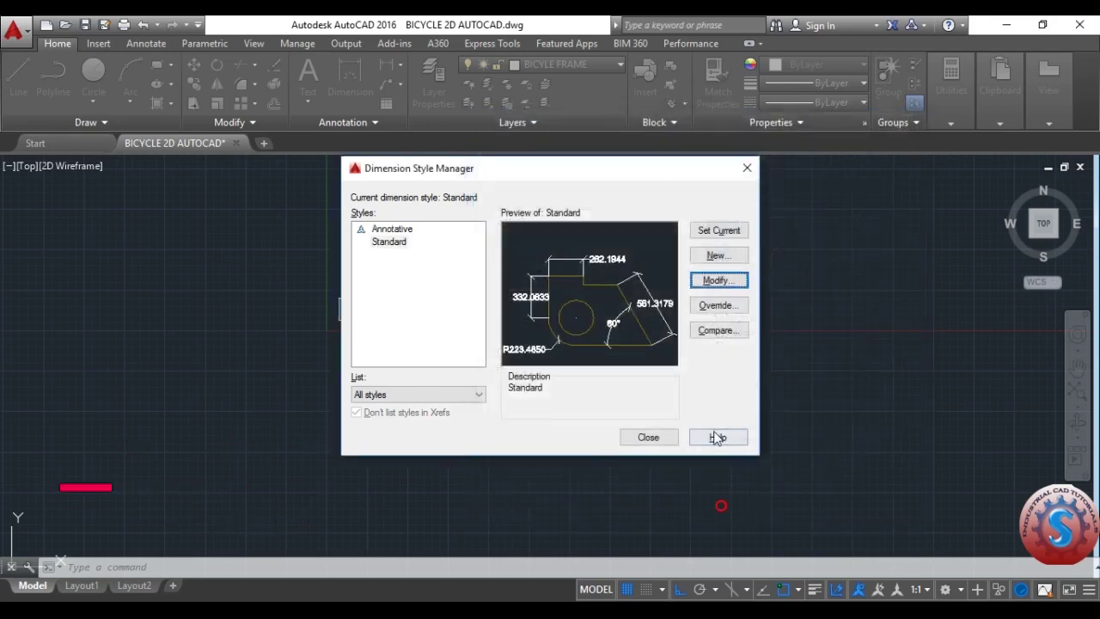
click(671, 442)
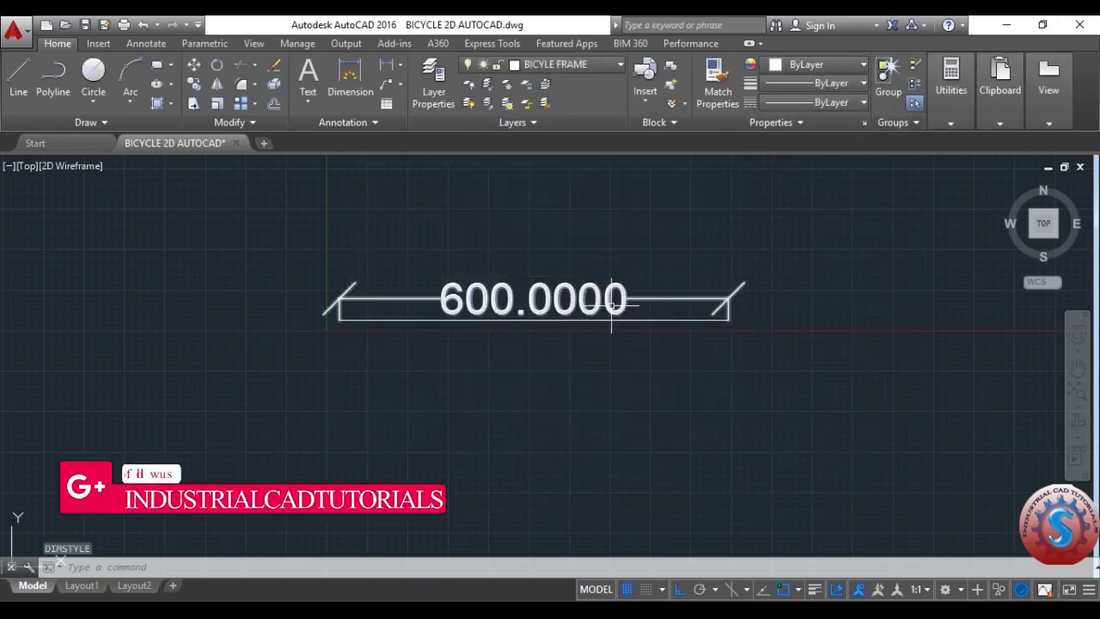
Set the Standard dimension style's linear dimension precision to 0.
text(D)
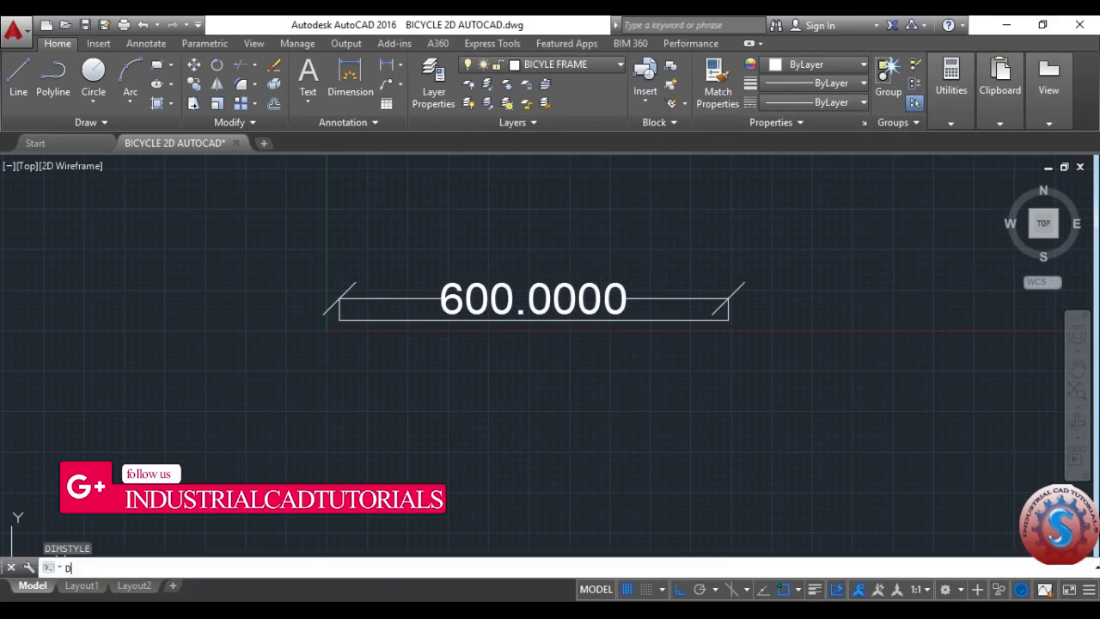
key(Return)
click(717, 280)
click(622, 149)
click(666, 149)
click(636, 205)
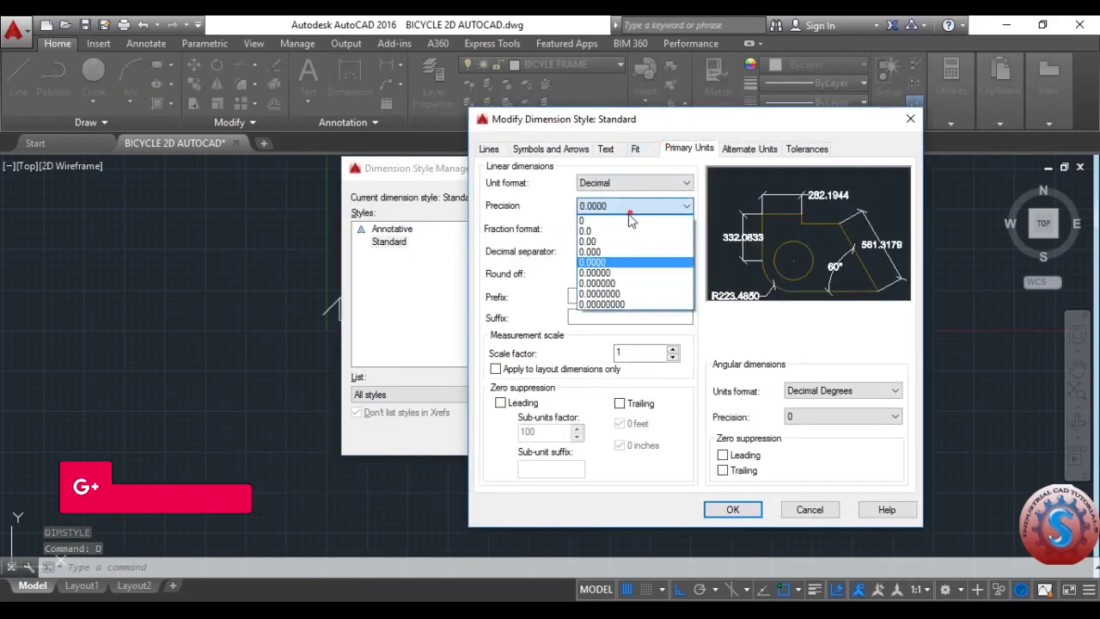
click(617, 216)
click(730, 510)
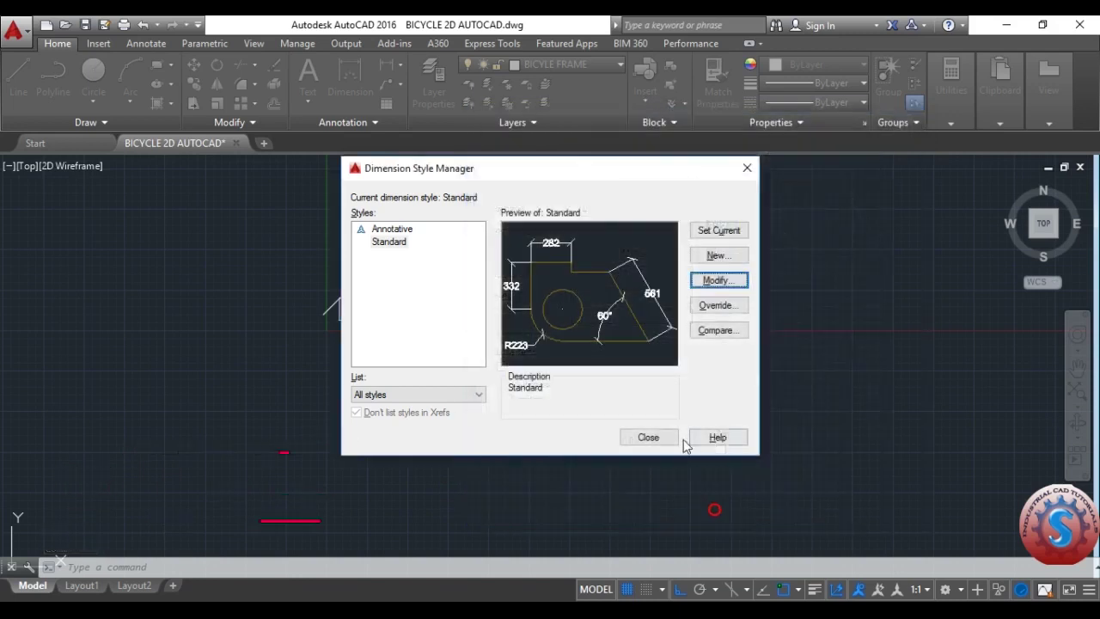
click(662, 435)
Move the horizontal line's dimension farther above the line and save the drawing.
click(610, 338)
click(400, 263)
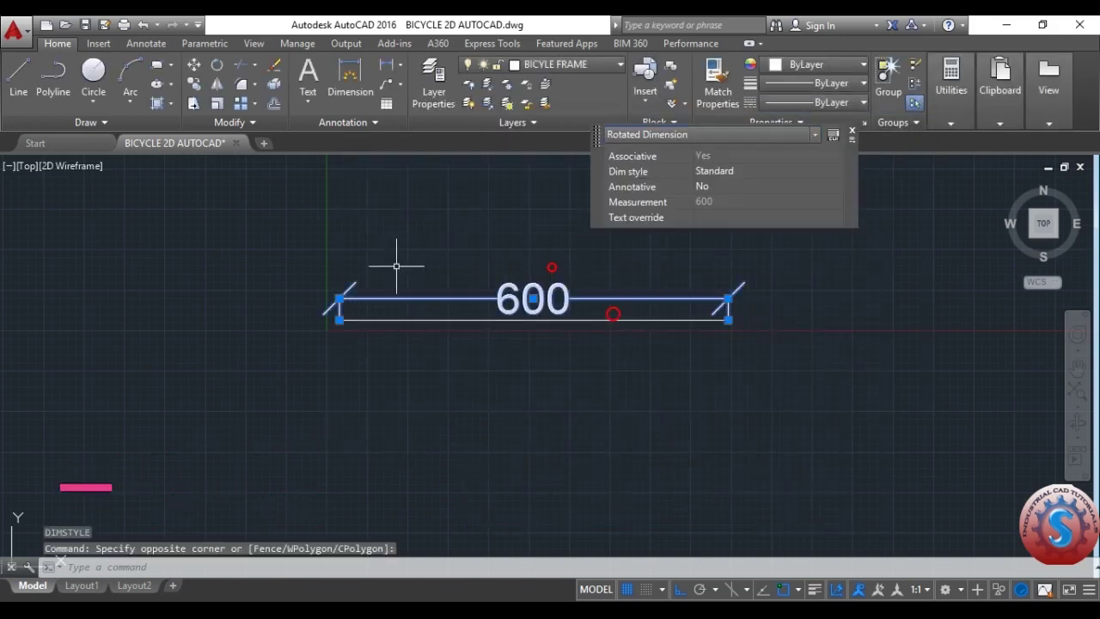
click(339, 299)
click(340, 247)
scroll(406, 272, down, 5)
key(ctrl+s)
Draw a line sloping down to the right at about 70° from the 600 line's right end, with Ortho off, and save the drawing.
middle_drag(532, 314, 513, 298)
text(l)
key(Return)
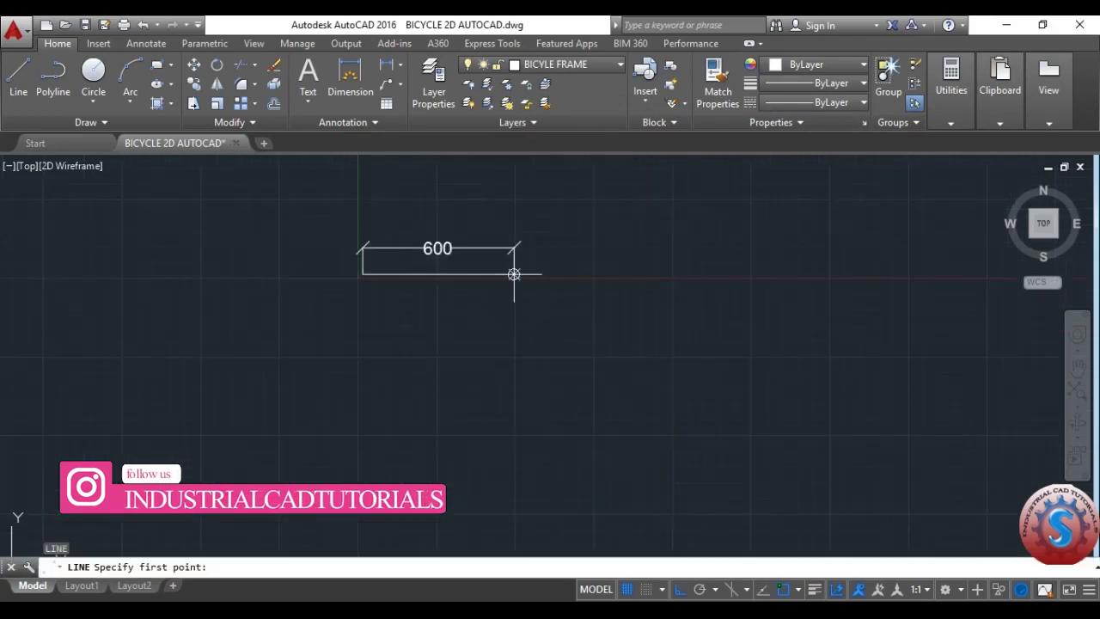
click(513, 274)
key(F8)
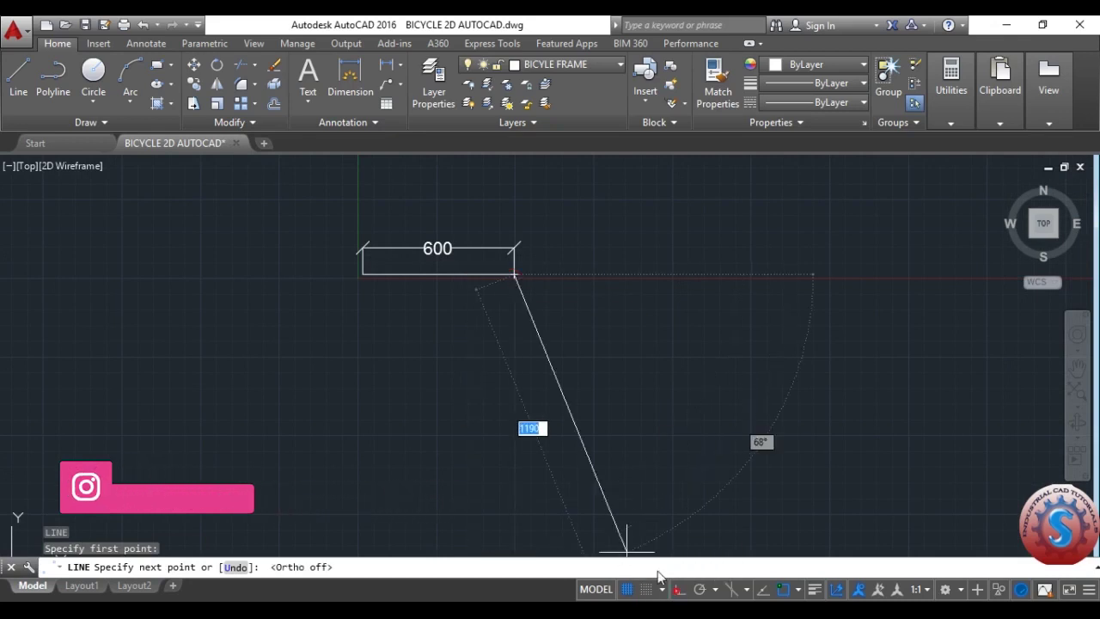
click(570, 430)
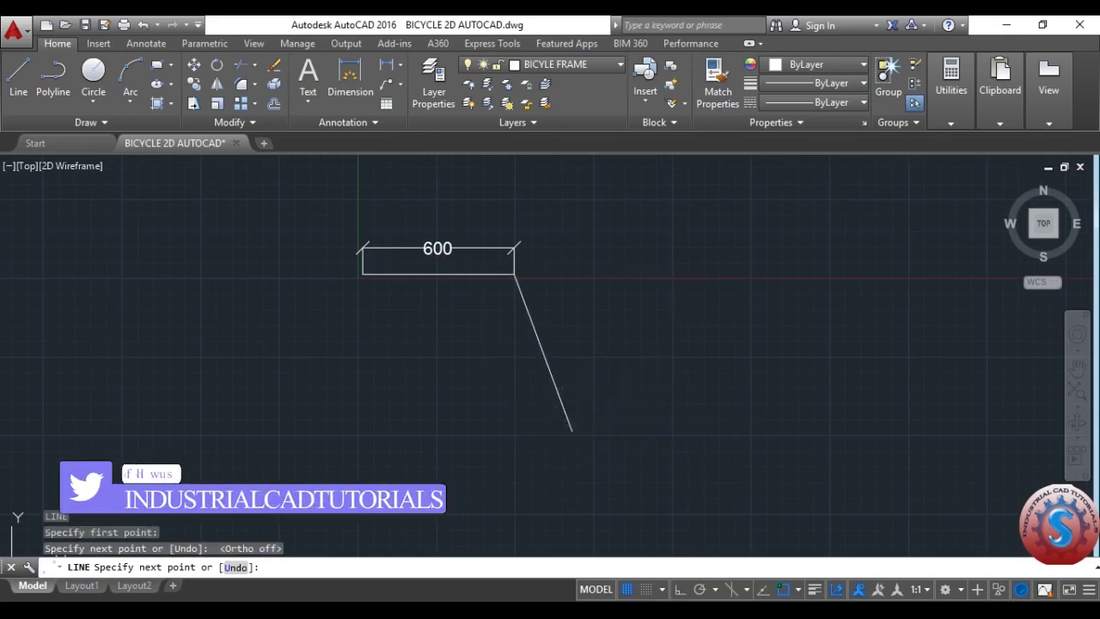
key(Escape)
key(ctrl+s)
Draw a horizontal reference line extending right from the 600 line's right end and save the drawing.
text(l)
key(Return)
click(513, 274)
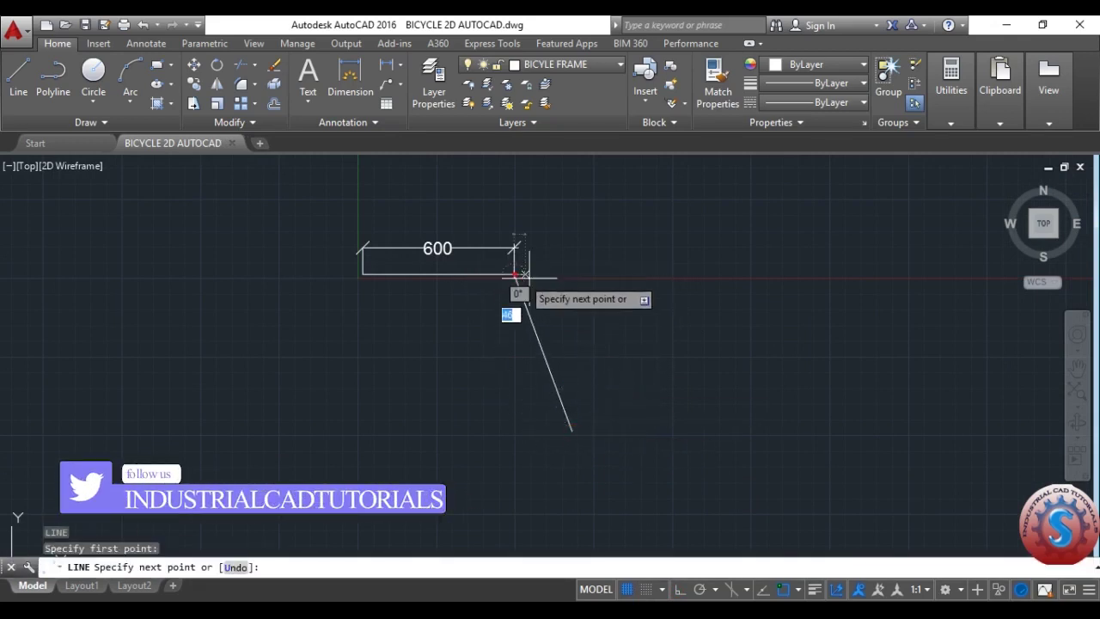
click(752, 274)
key(Escape)
key(ctrl+s)
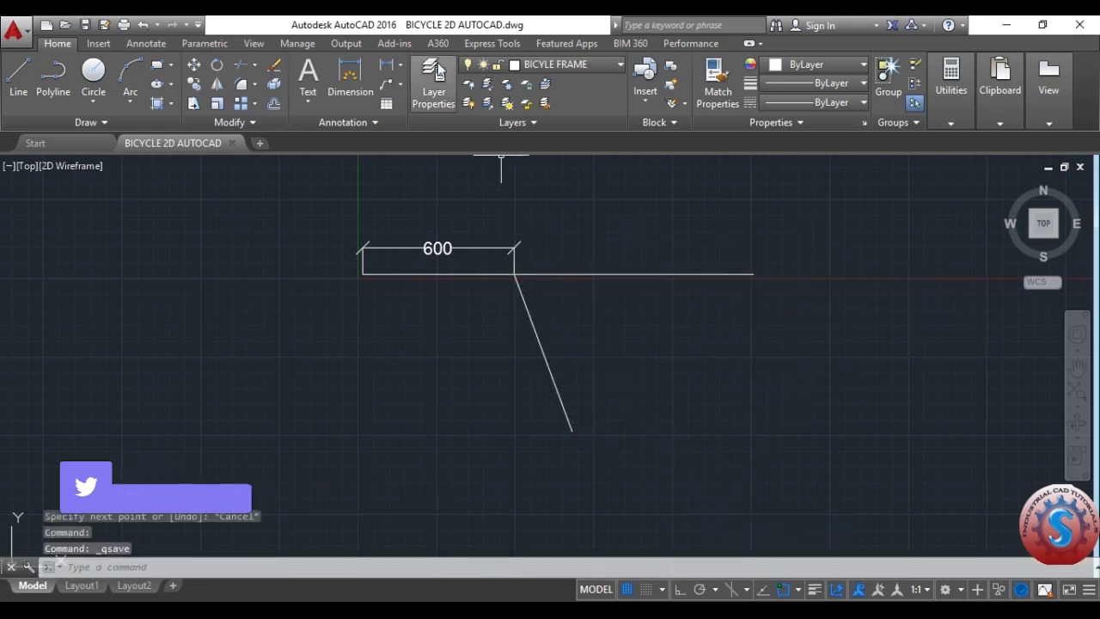
Add an angular dimension between the horizontal reference line and the sloping line, placed inside the angle, and save the drawing.
click(400, 64)
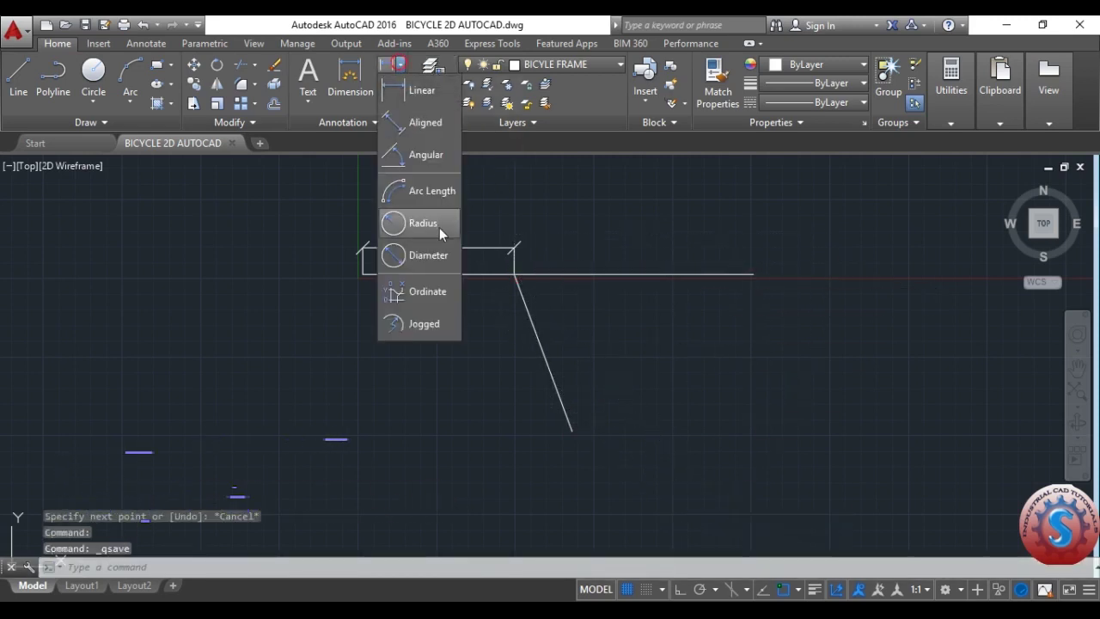
click(452, 158)
click(527, 274)
click(520, 292)
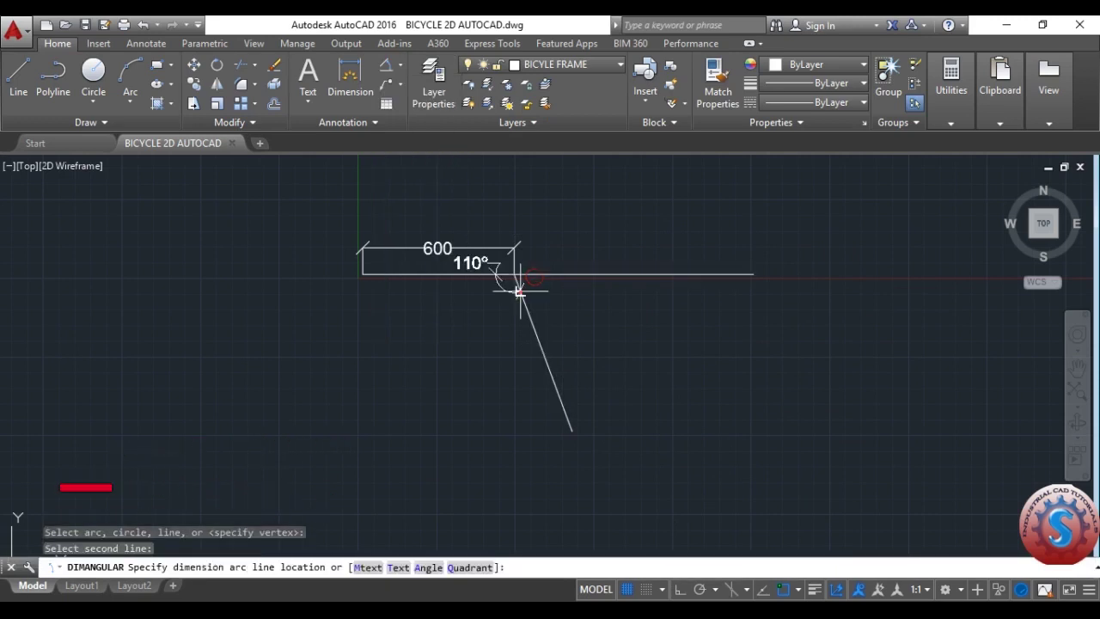
click(557, 309)
scroll(601, 335, down, 4)
scroll(601, 336, up, 4)
key(ctrl+s)
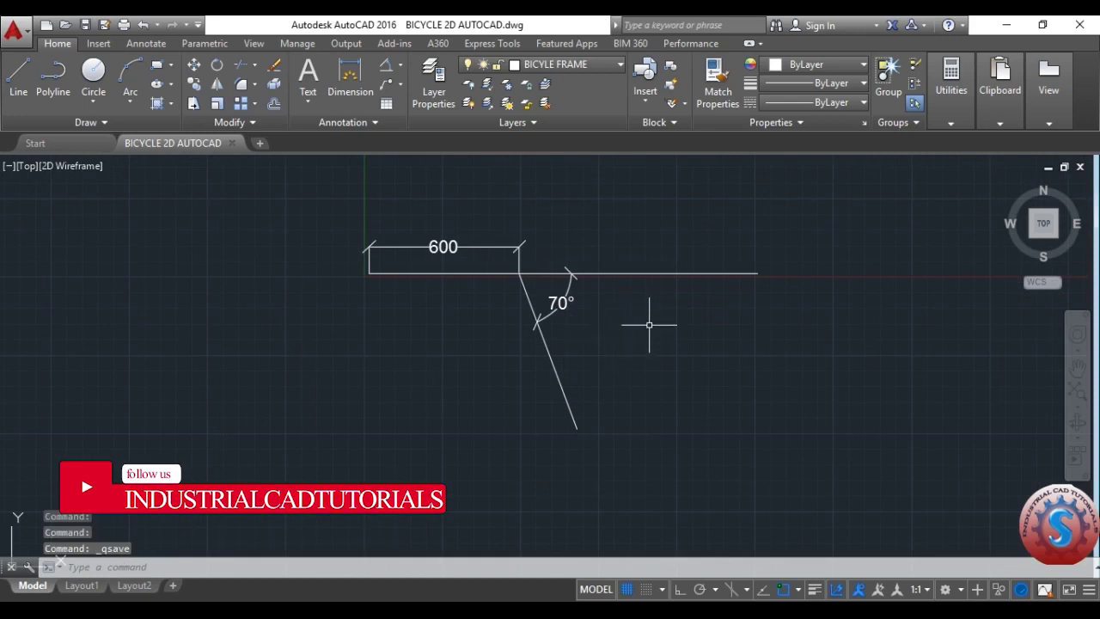
click(674, 330)
click(667, 246)
key(Delete)
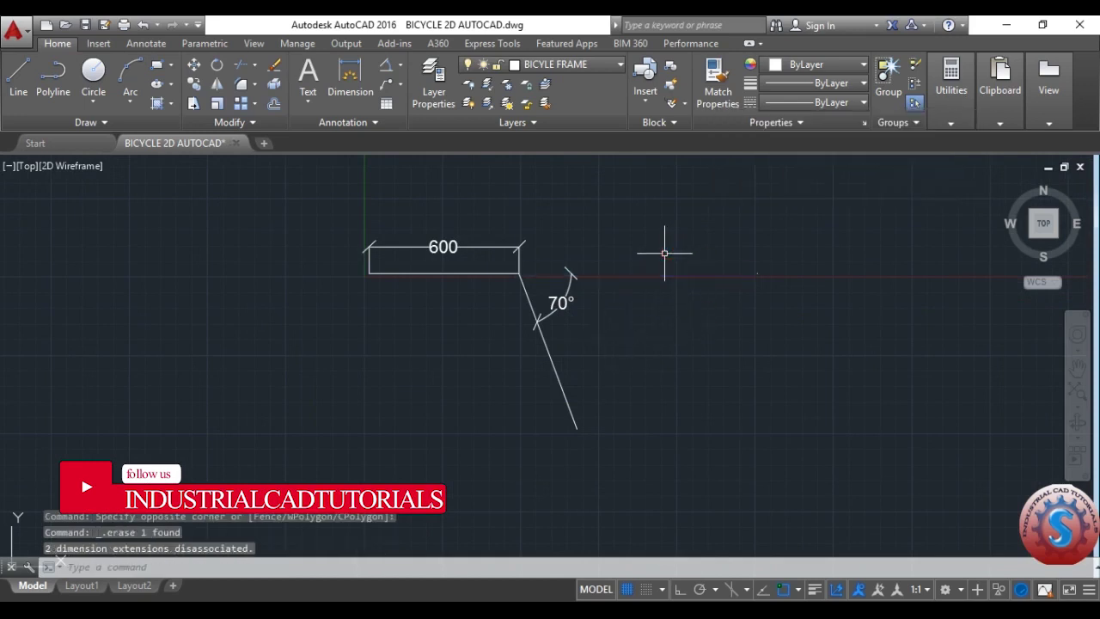
key(ctrl+z)
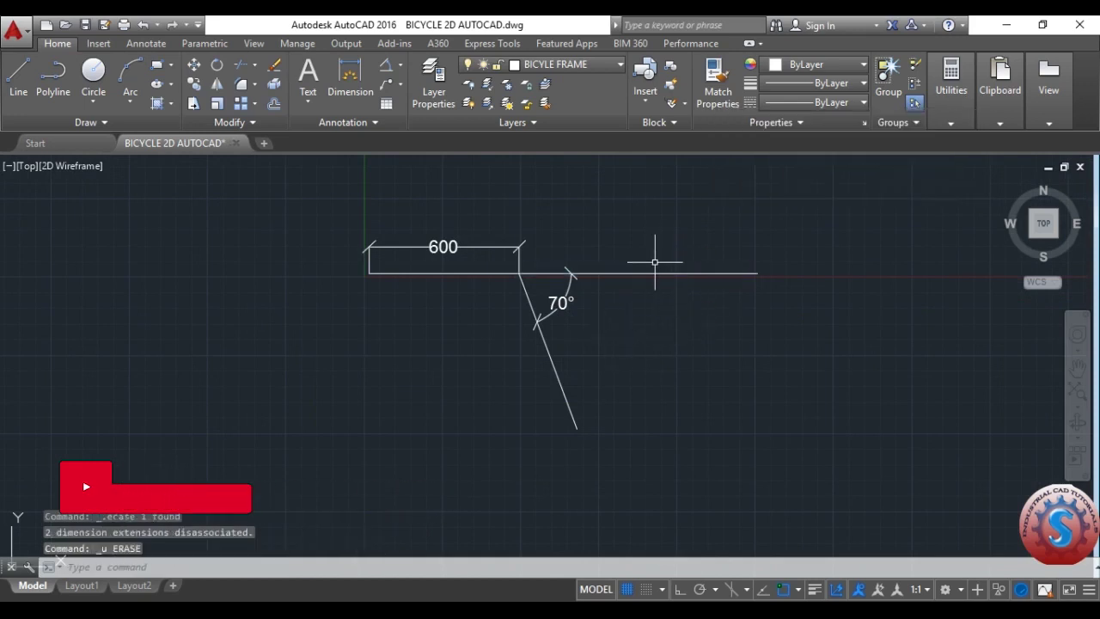
Copy the sloping line from the 600 line's right end to its left end and save the drawing.
key(ctrl+s)
text(co)
key(Return)
click(606, 417)
click(536, 378)
key(Return)
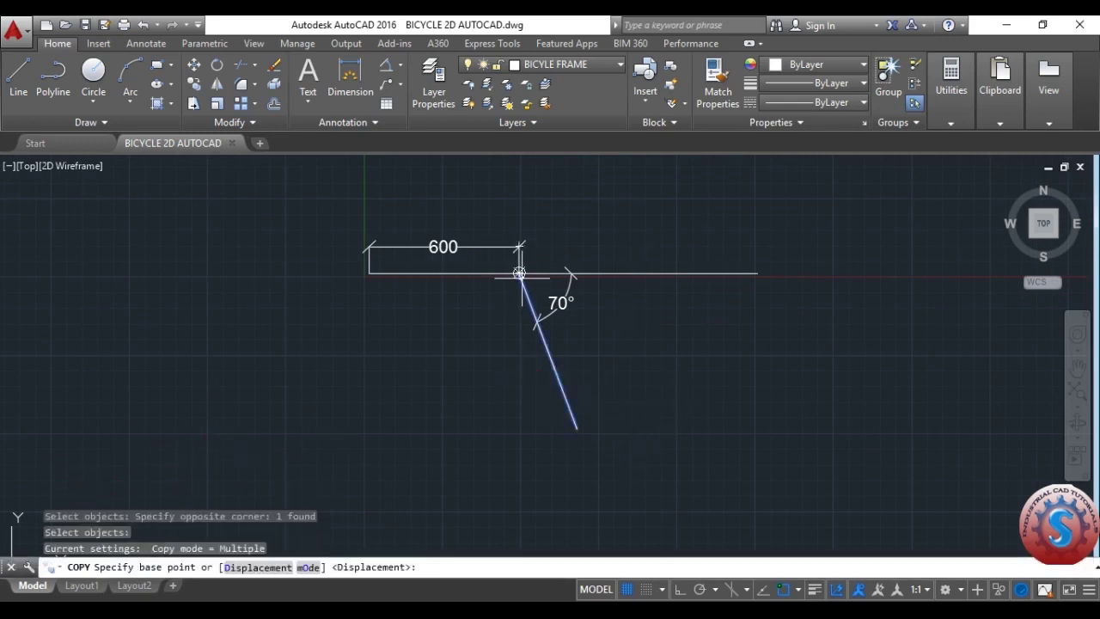
click(519, 273)
click(370, 273)
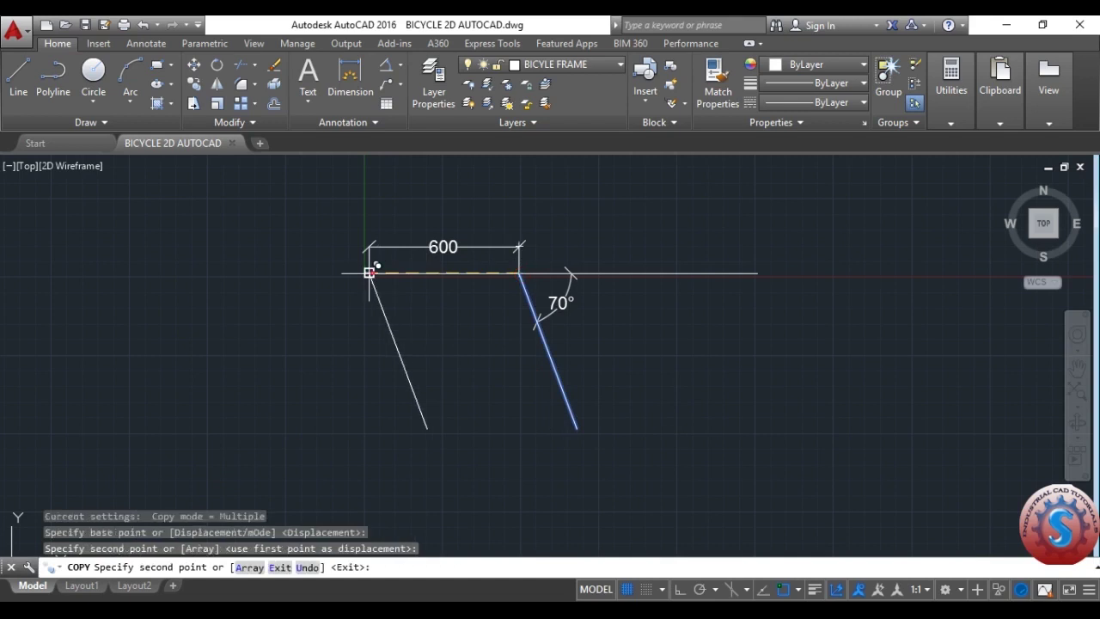
key(Escape)
key(ctrl+s)
scroll(649, 352, down, 4)
scroll(658, 359, up, 2)
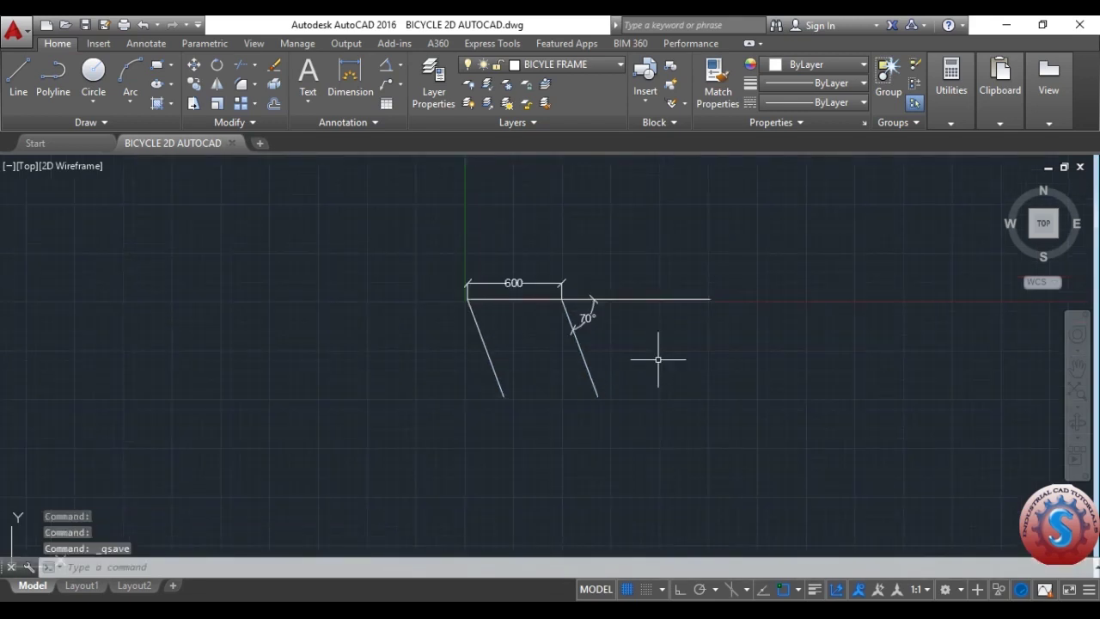
click(13, 31)
click(63, 187)
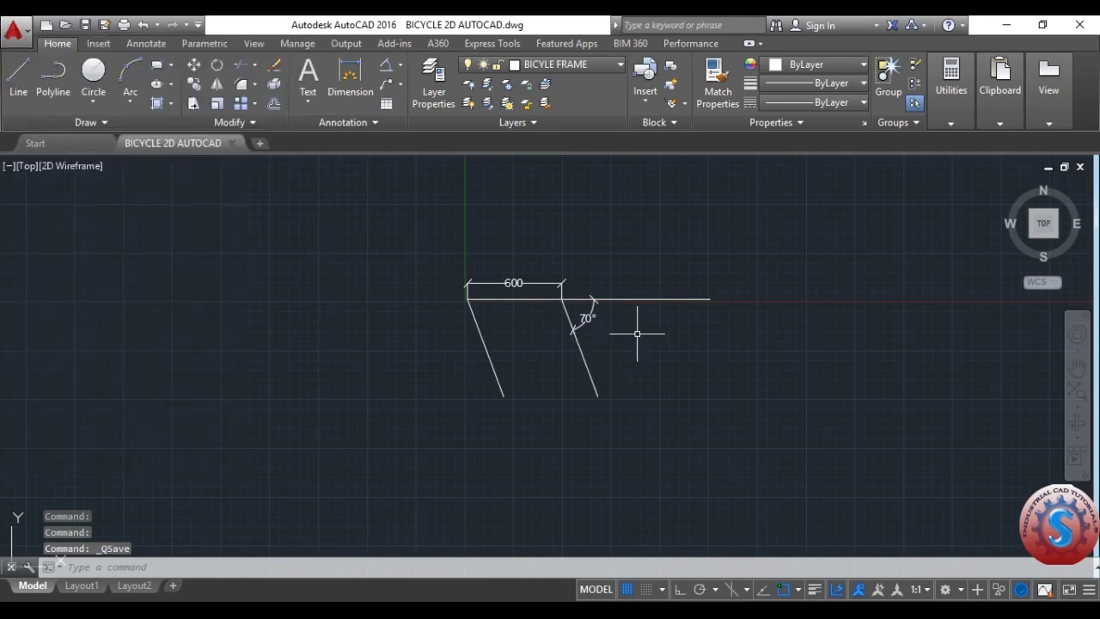
Draw a vertical line 500 mm downward from the 600 line's right end with Ortho on, and save the drawing.
text(l)
key(Return)
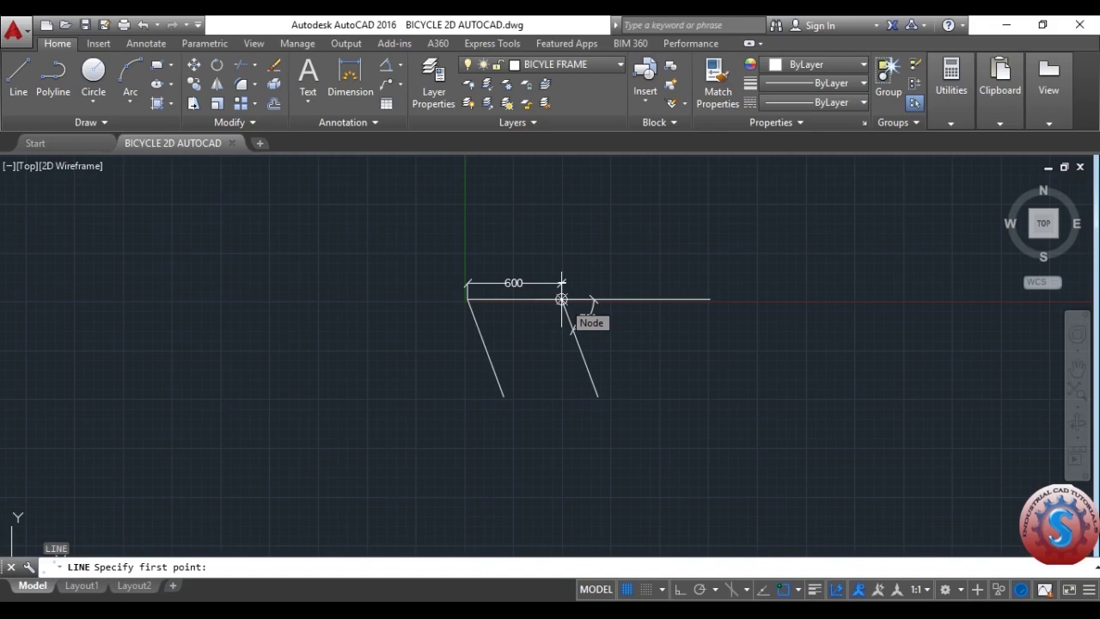
click(561, 299)
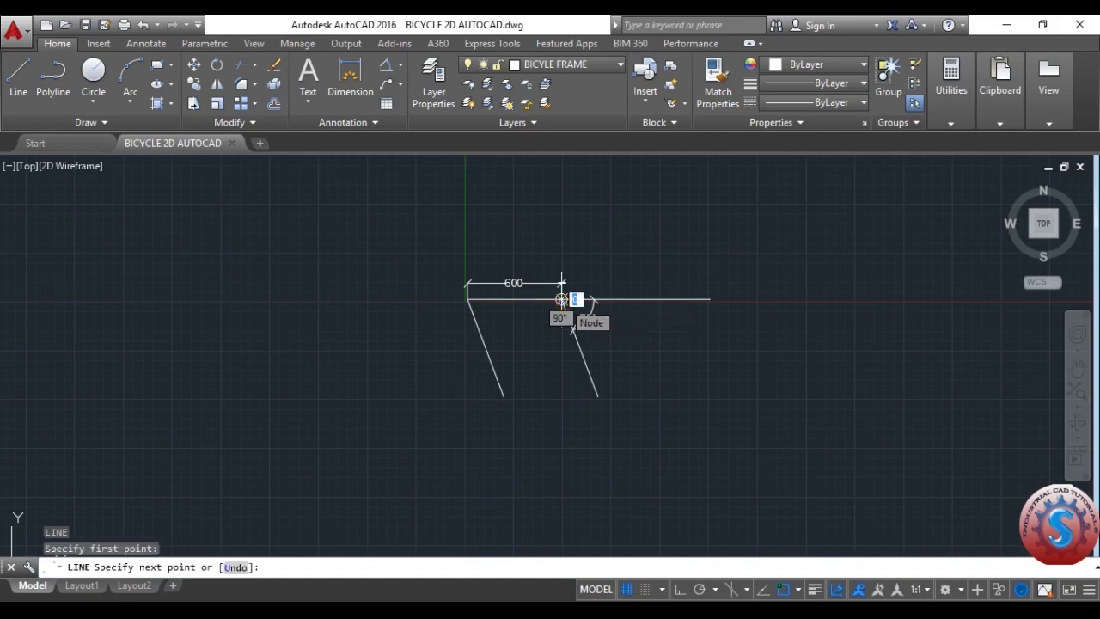
click(680, 591)
text(500)
key(Return)
key(Escape)
key(ctrl+s)
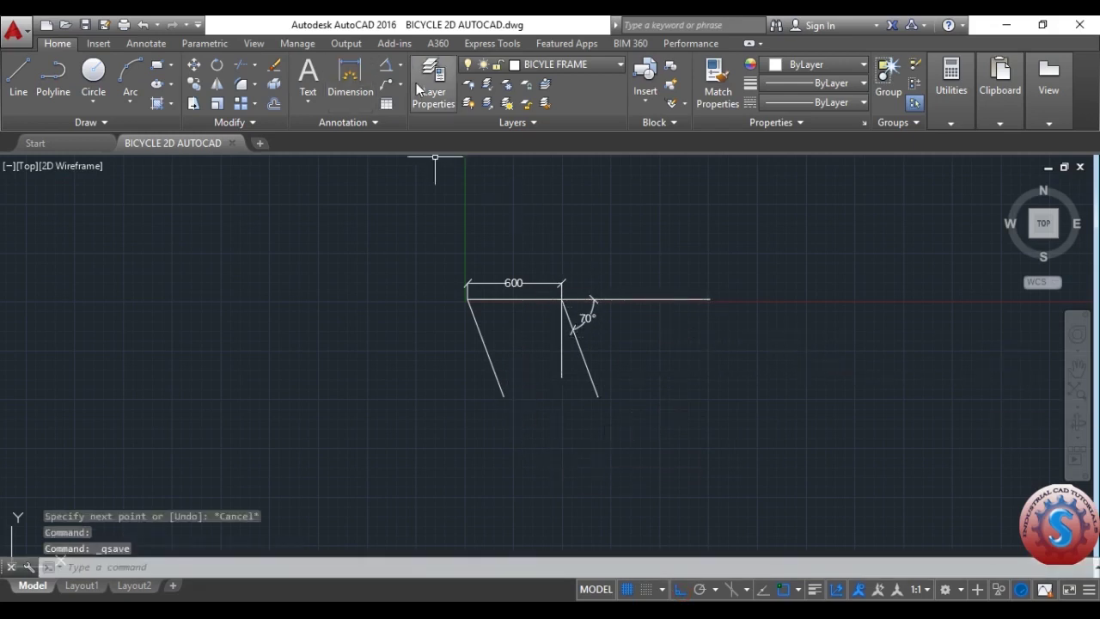
click(400, 64)
click(412, 120)
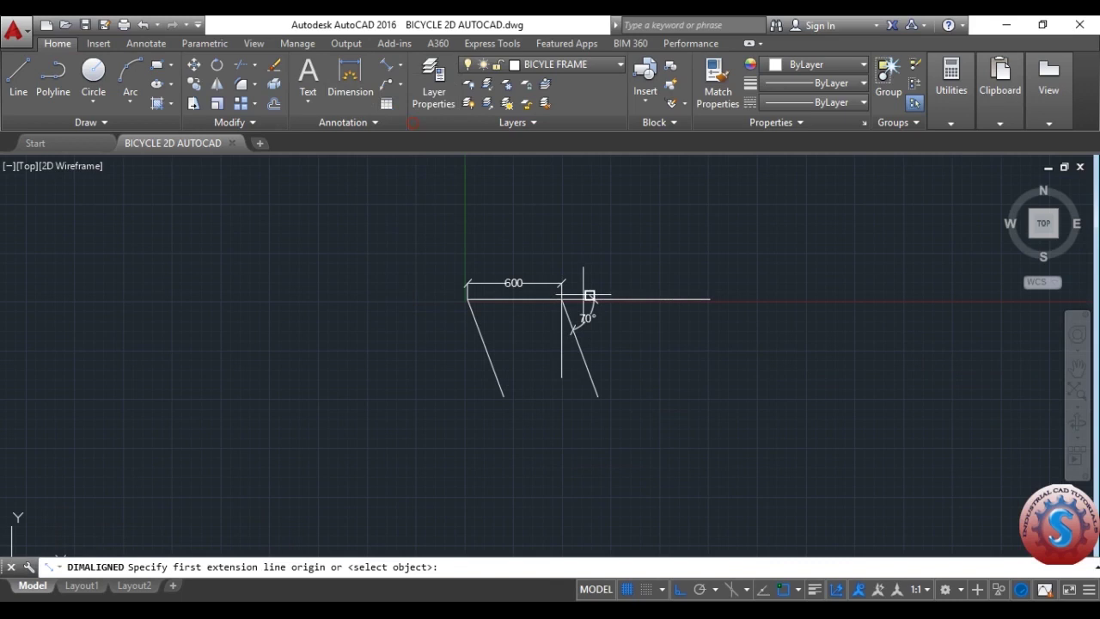
scroll(589, 296, up, 2)
click(557, 297)
click(557, 419)
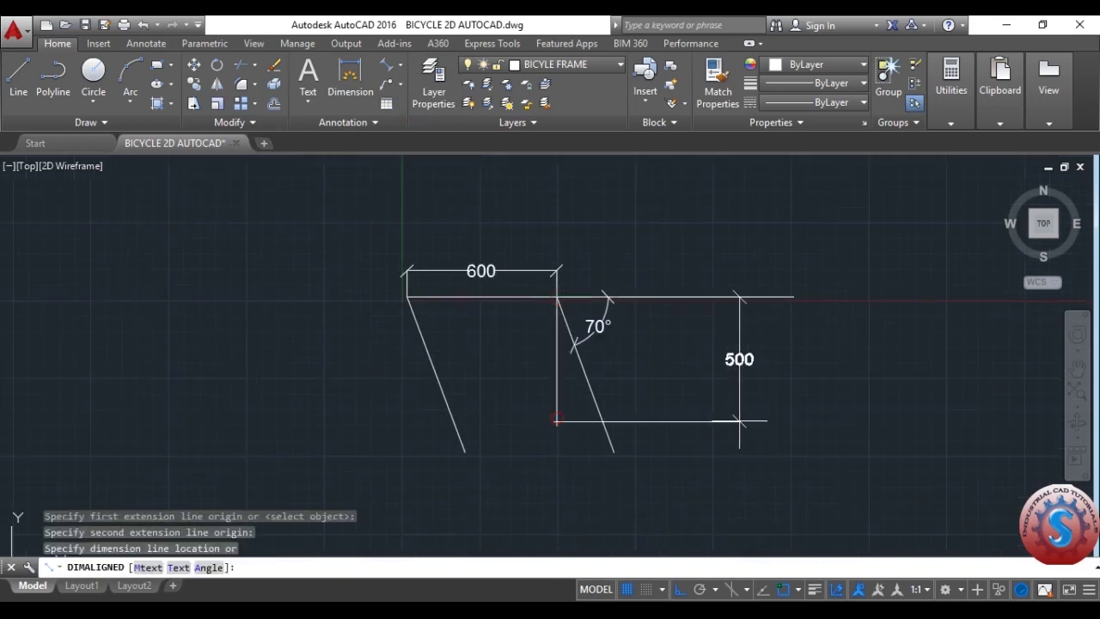
click(730, 419)
click(738, 363)
click(714, 358)
key(Delete)
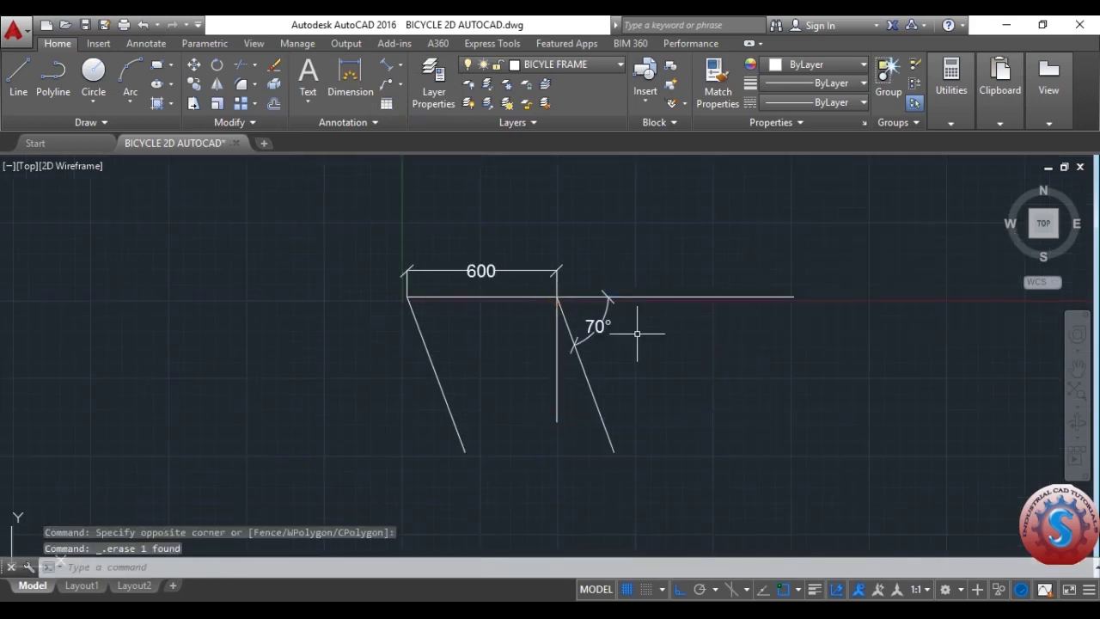
key(ctrl+s)
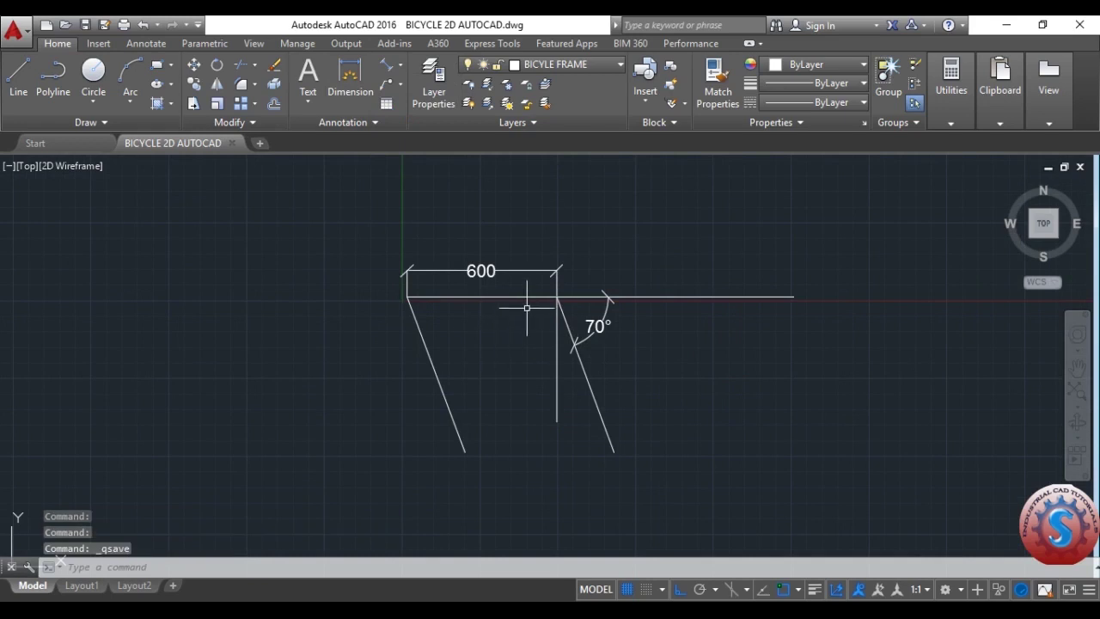
Draw a horizontal line through the lower end of the vertical line, extending left and right past both sloping lines.
scroll(518, 316, down, 2)
scroll(501, 395, up, 2)
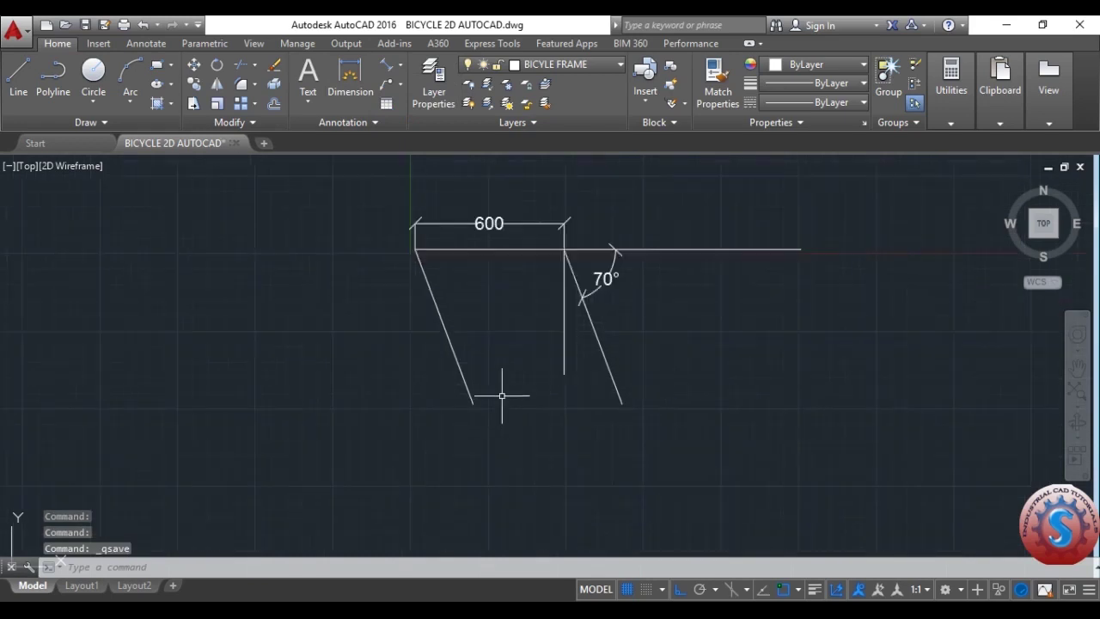
text(l)
key(Return)
click(563, 372)
click(370, 374)
key(Escape)
click(521, 385)
click(496, 342)
click(565, 374)
key(Escape)
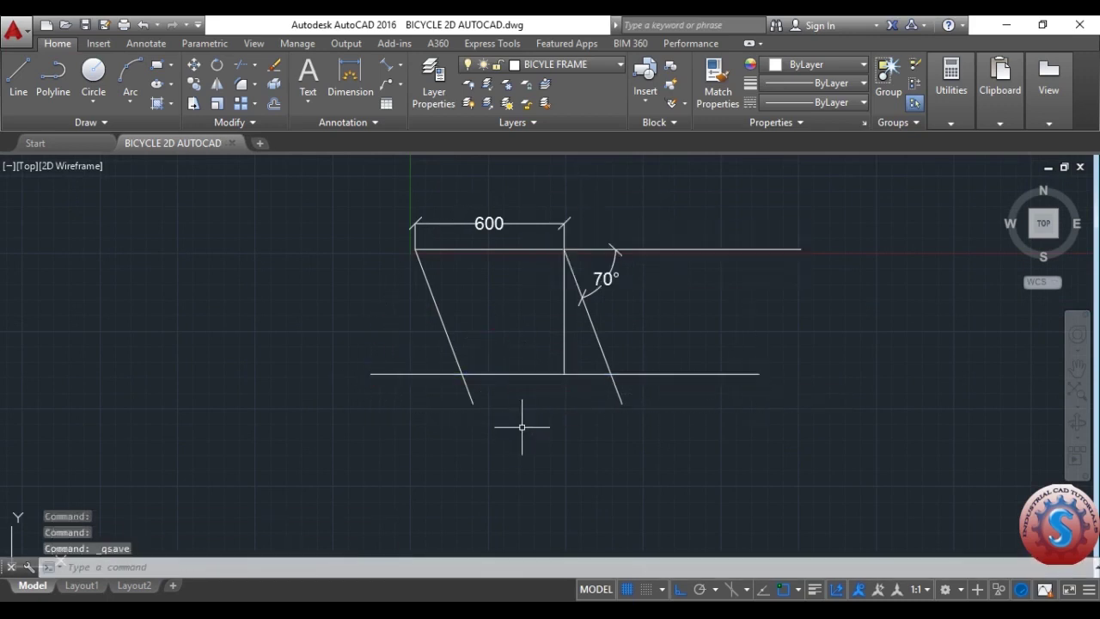
Trim the parts of both sloping lines that extend below the lower horizontal line and save the drawing.
text(tr)
key(Return)
key(Return)
click(657, 421)
click(615, 401)
click(506, 429)
click(458, 394)
key(Return)
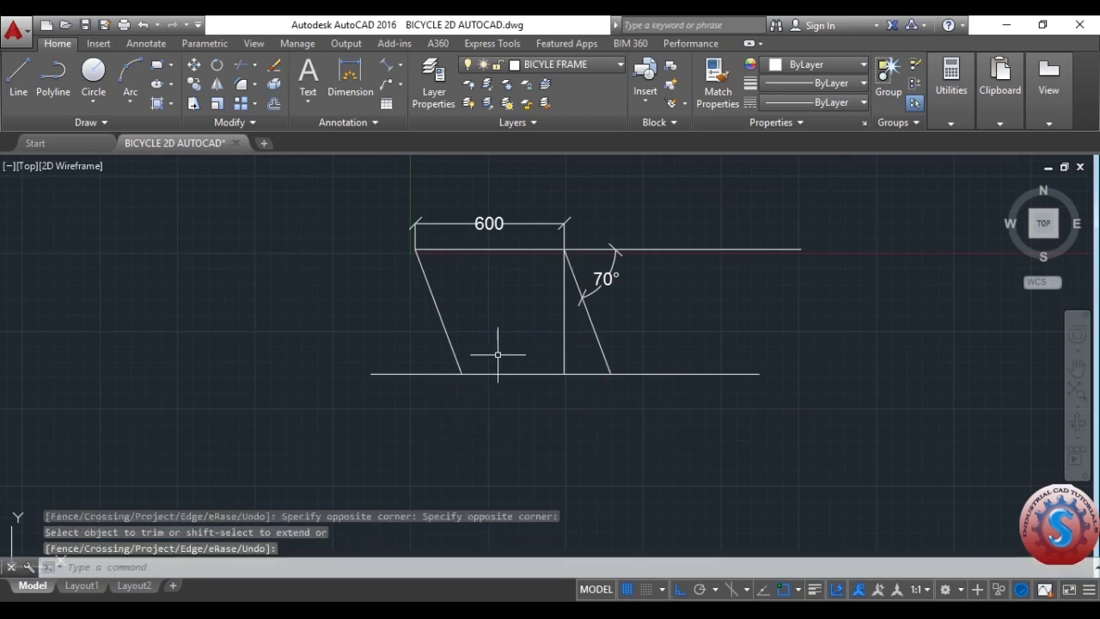
key(ctrl+s)
Delete the vertical construction line between the two horizontal lines and save the drawing.
click(566, 333)
click(541, 323)
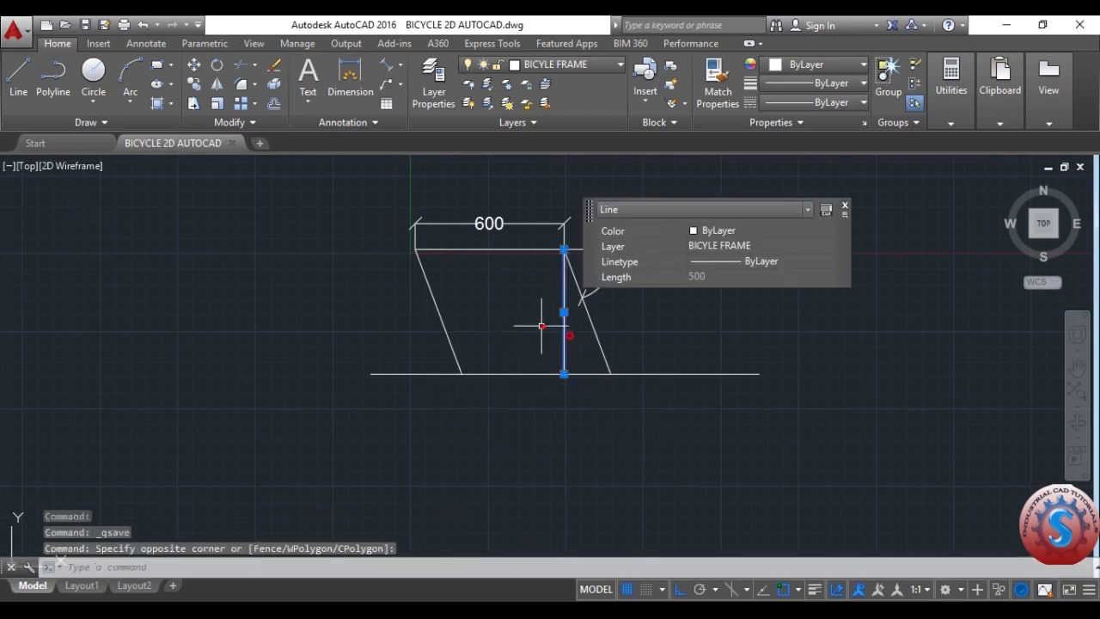
key(Delete)
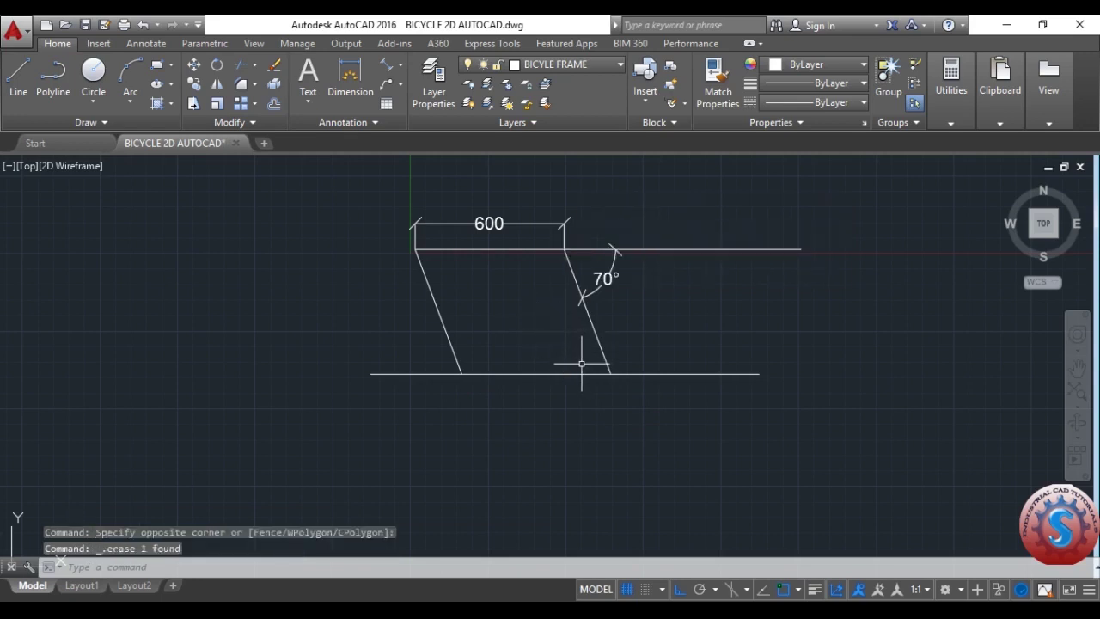
key(ctrl+s)
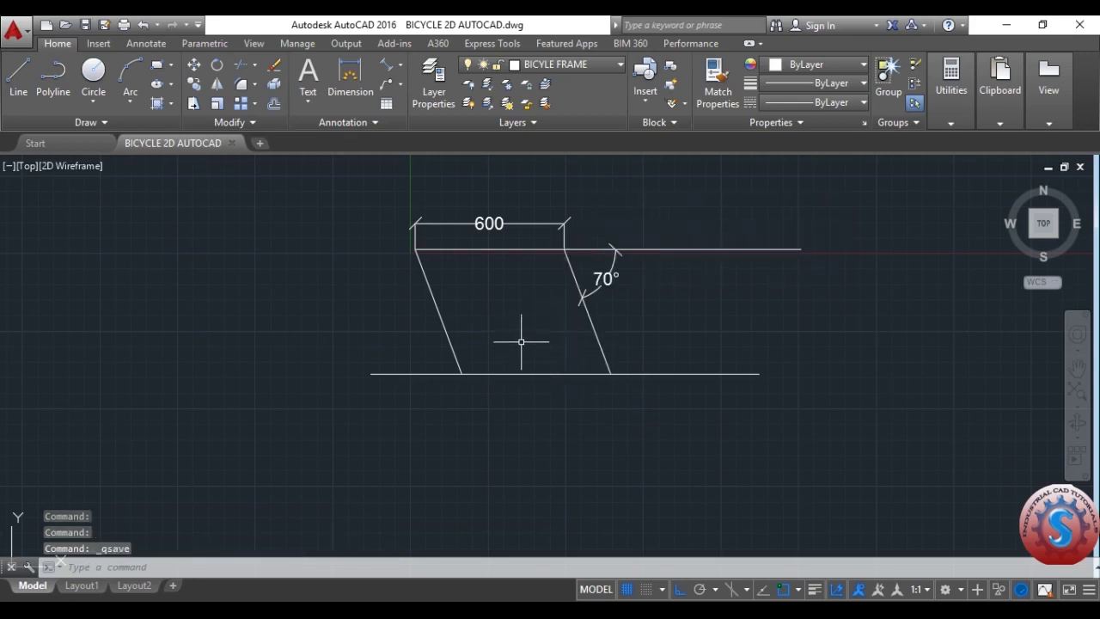
click(13, 30)
click(84, 188)
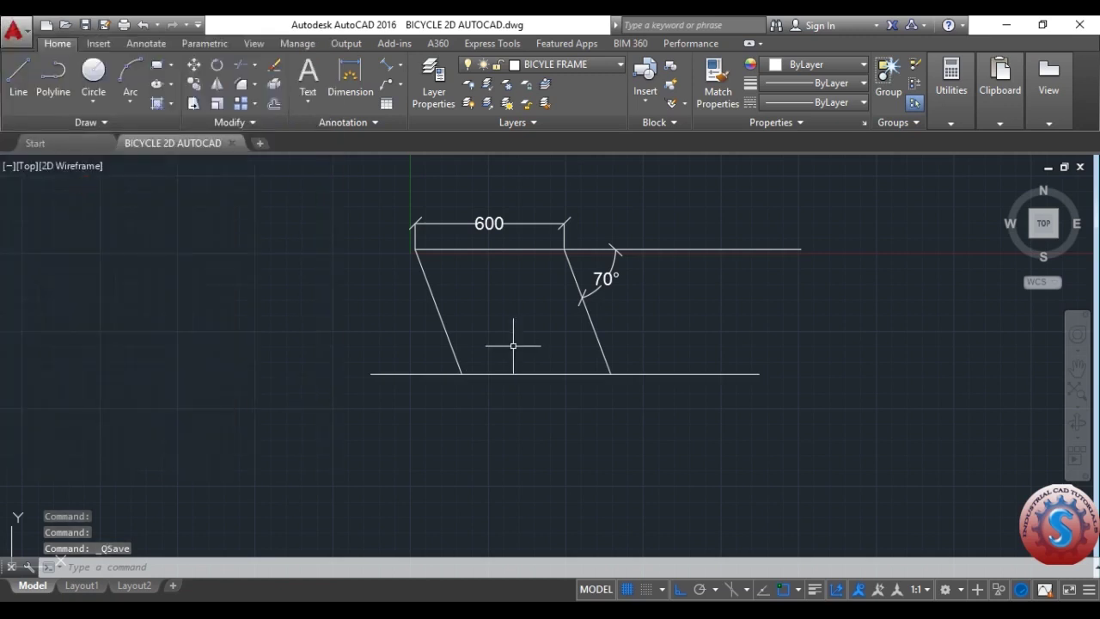
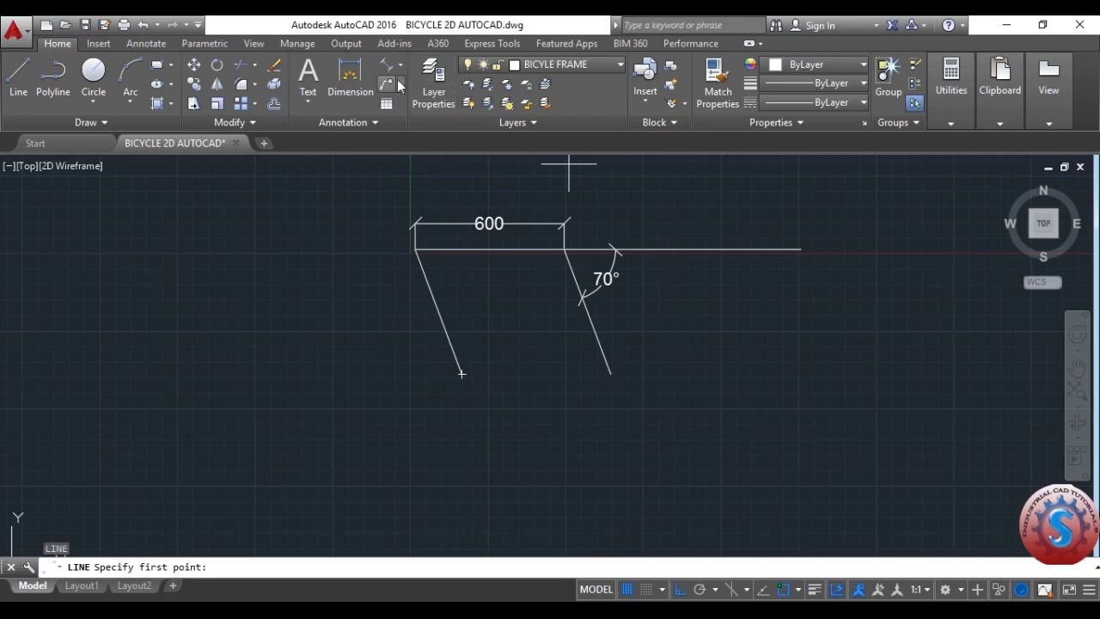
Add a vertical linear dimension between the upper and lower ends of the right sloping line, placed to its right.
click(412, 93)
click(564, 249)
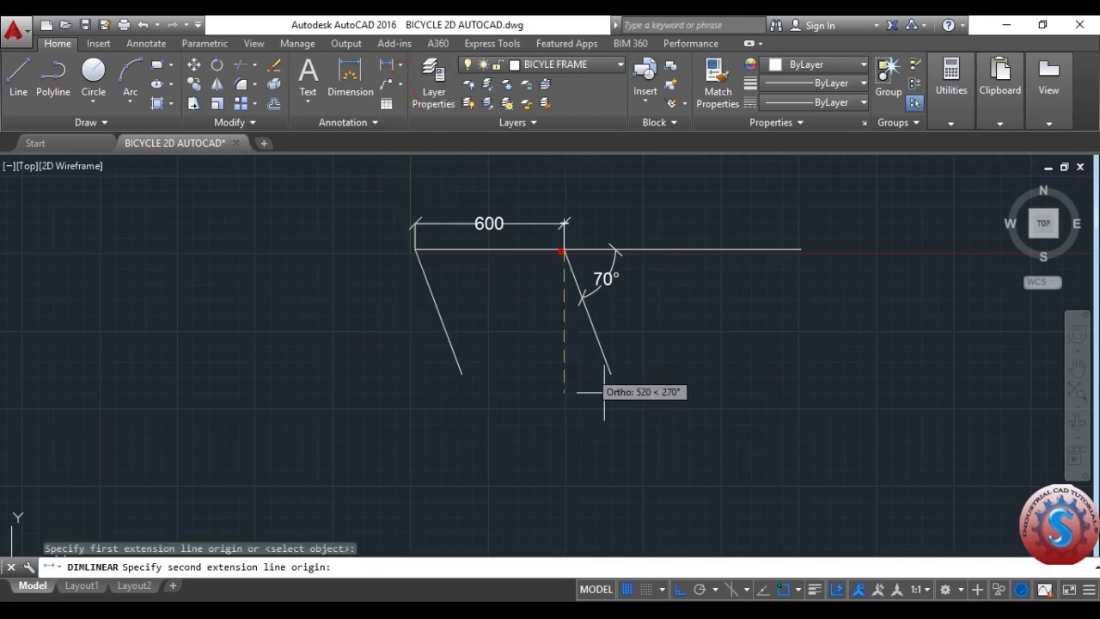
click(610, 373)
click(687, 356)
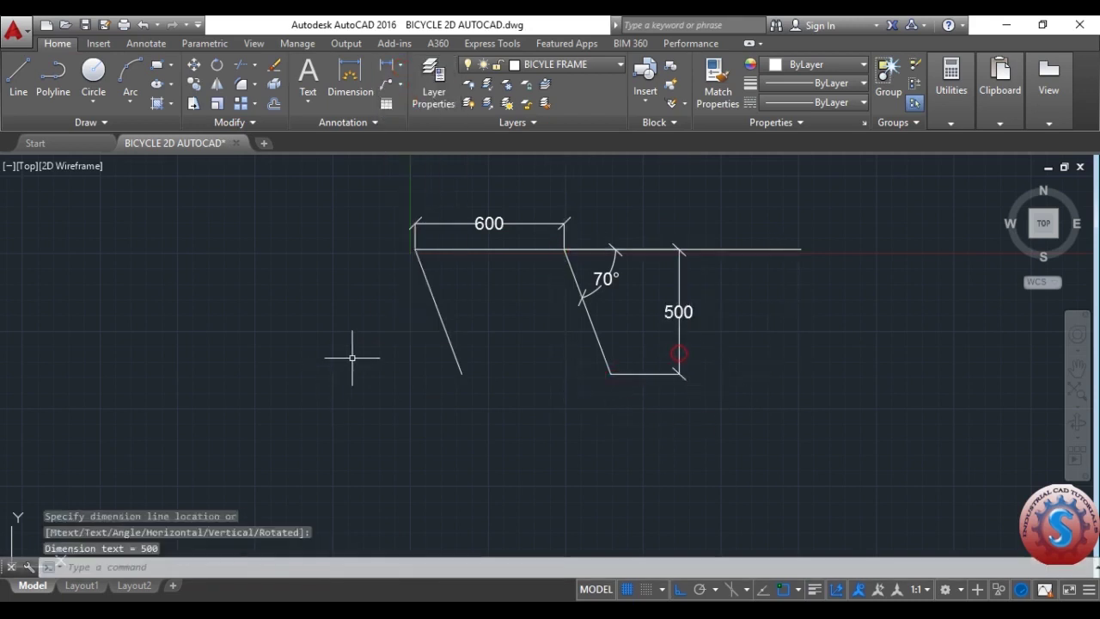
Draw a horizontal line 500 mm to the left from the lower end of the left sloping line.
text(l)
key(Return)
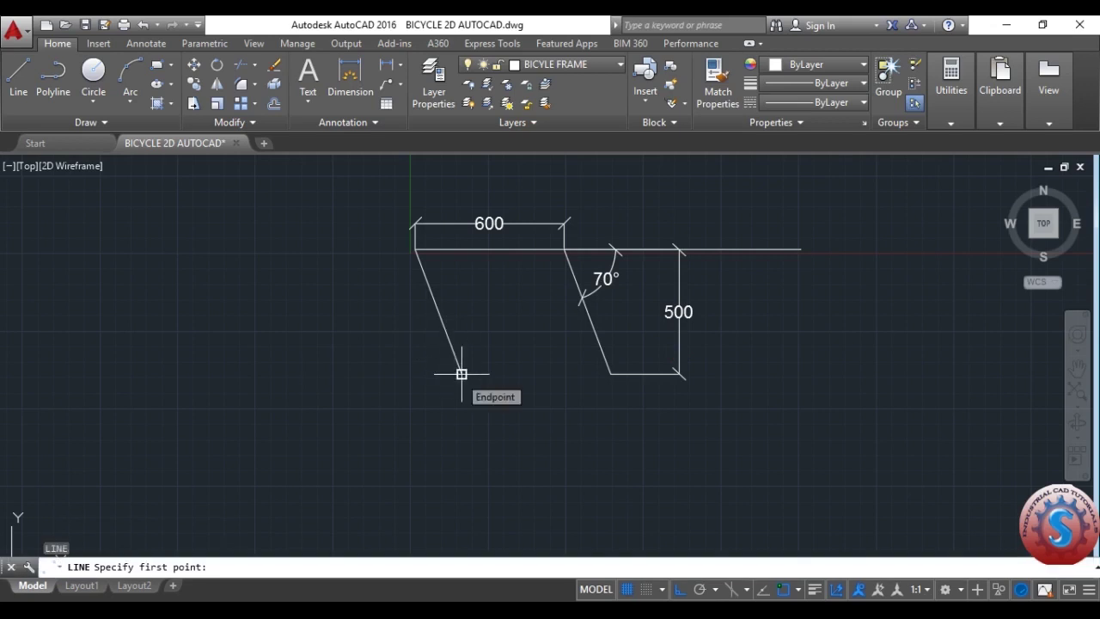
click(462, 374)
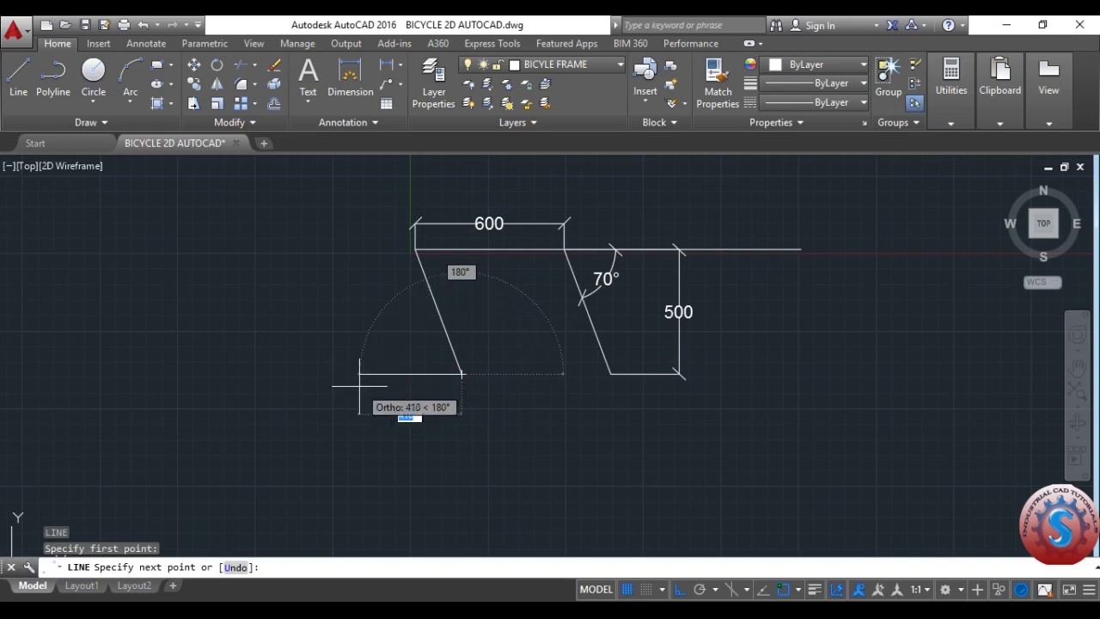
text(500)
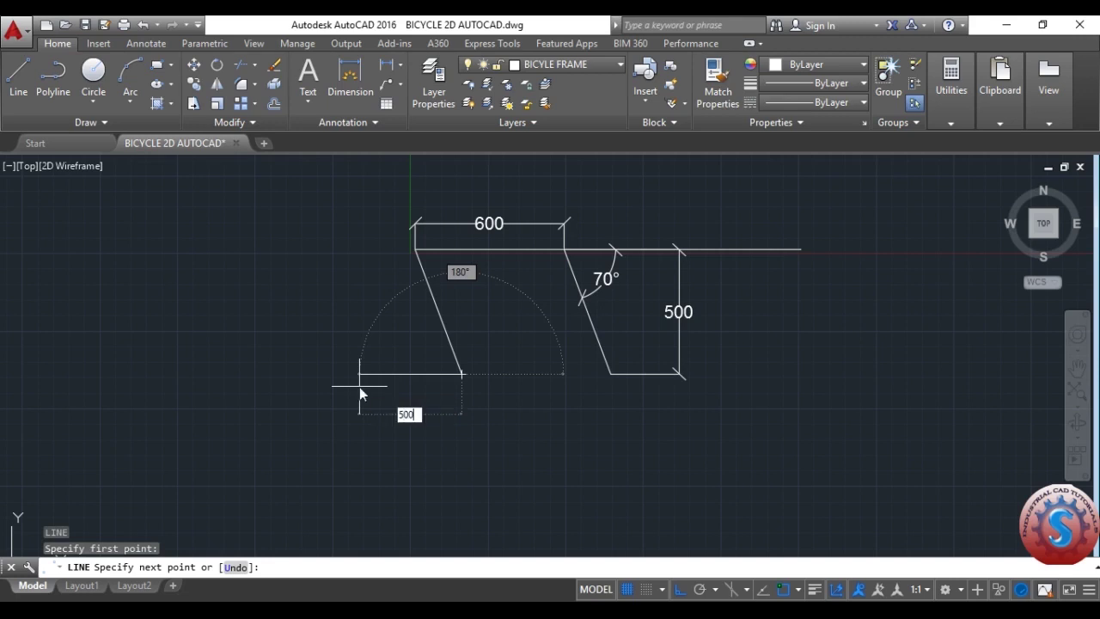
key(Return)
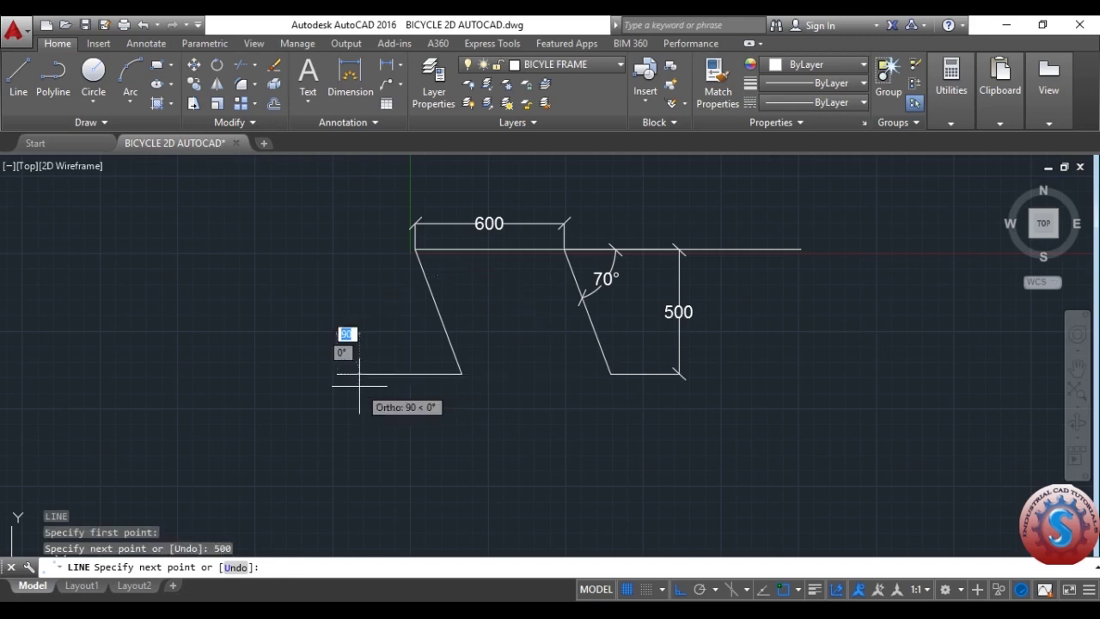
Draw a 100 mm vertical line upward from the left end of the 500 mm lower-left line and save the drawing.
text(100)
key(Return)
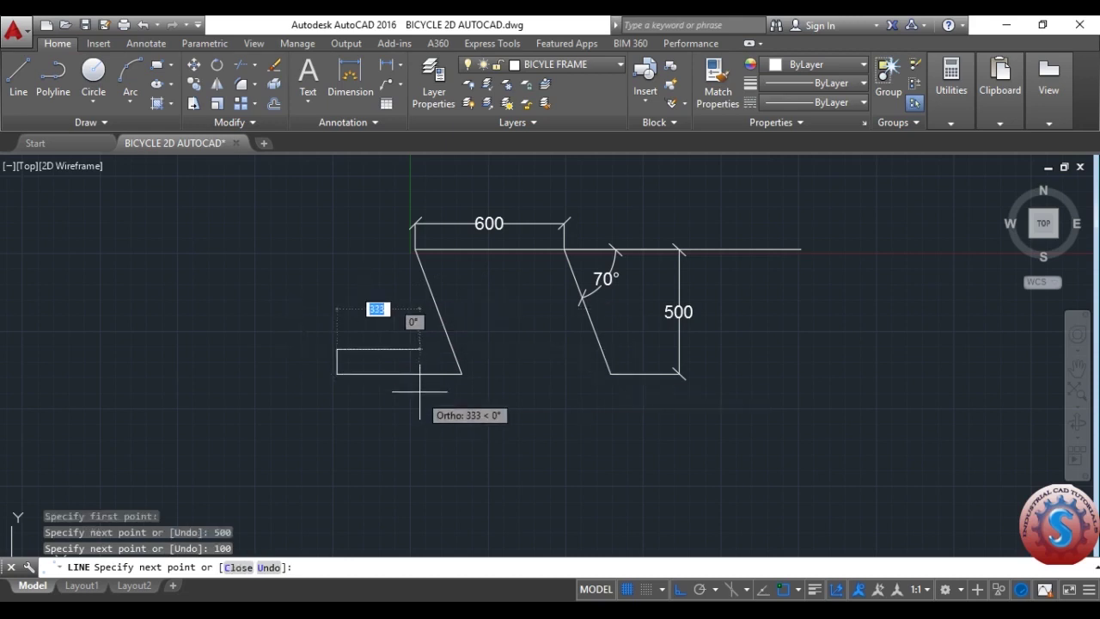
key(Escape)
key(ctrl+s)
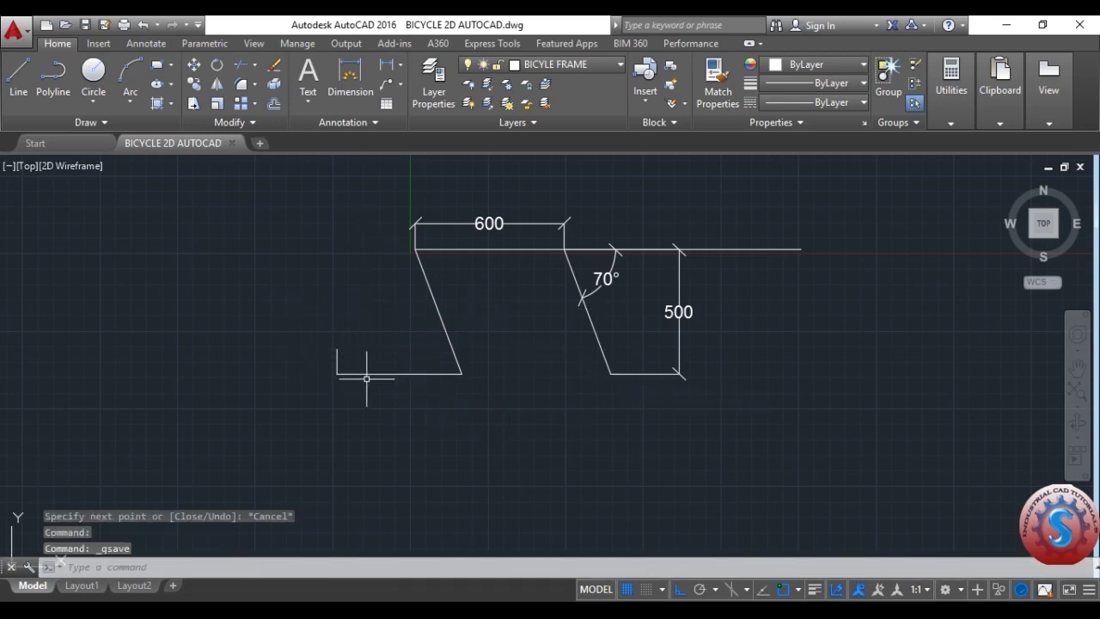
Add a horizontal linear dimension below the lower-left horizontal line and a vertical one to the left of the short upright line.
click(387, 69)
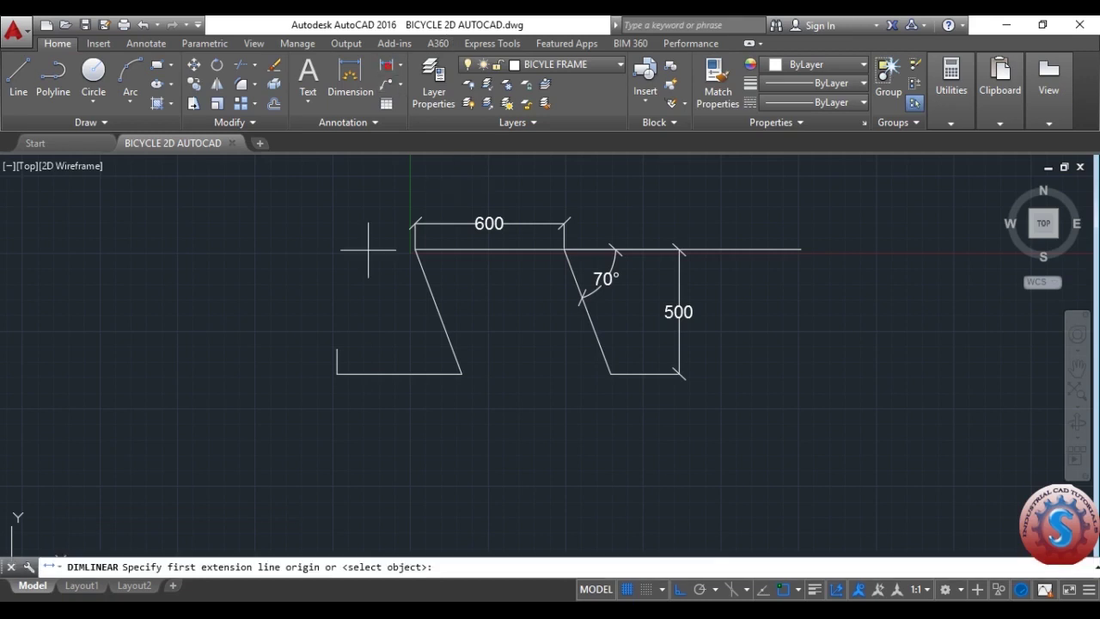
click(337, 374)
click(462, 374)
click(460, 407)
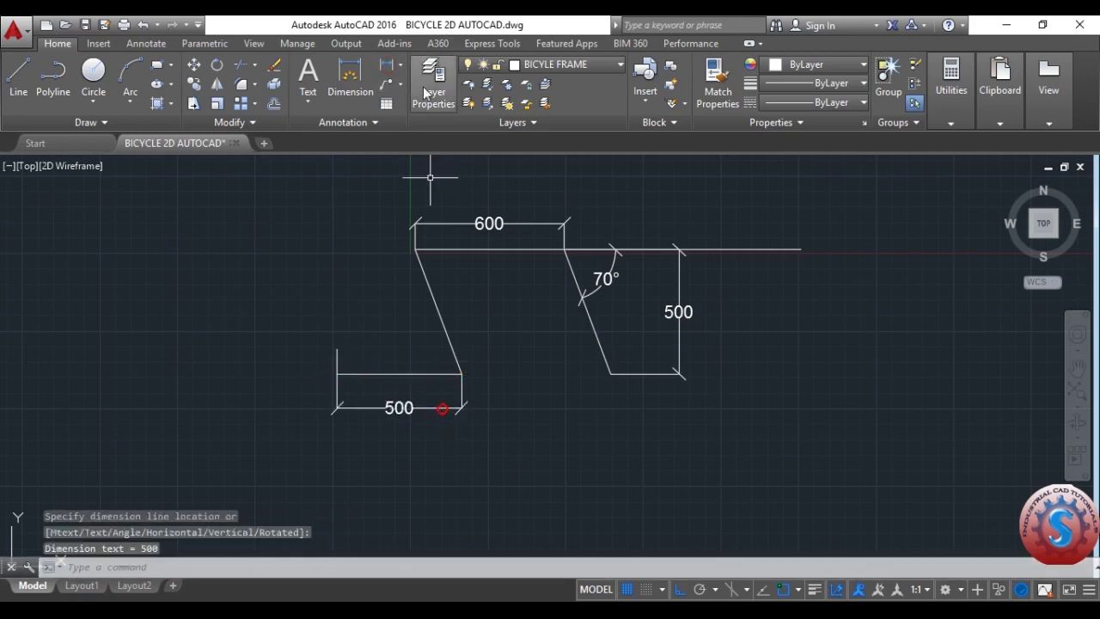
click(388, 69)
click(337, 349)
click(337, 374)
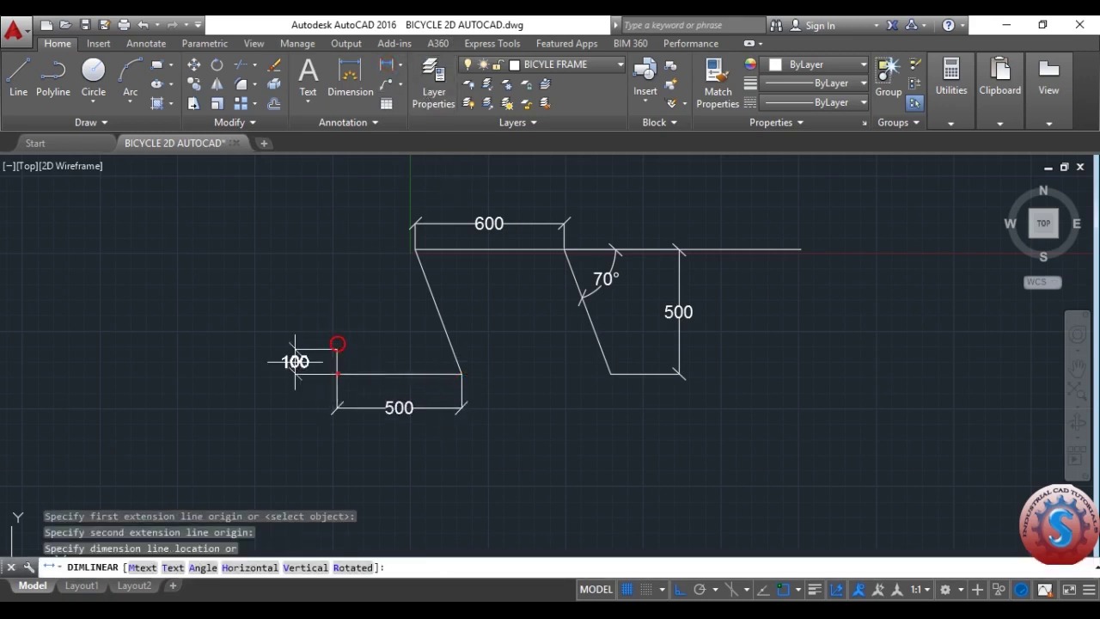
Delete the linear dimensions of the lower-left horizontal line and the short upright line, and save the drawing.
click(307, 396)
click(259, 320)
key(Delete)
click(357, 417)
click(322, 394)
key(Delete)
key(ctrl+s)
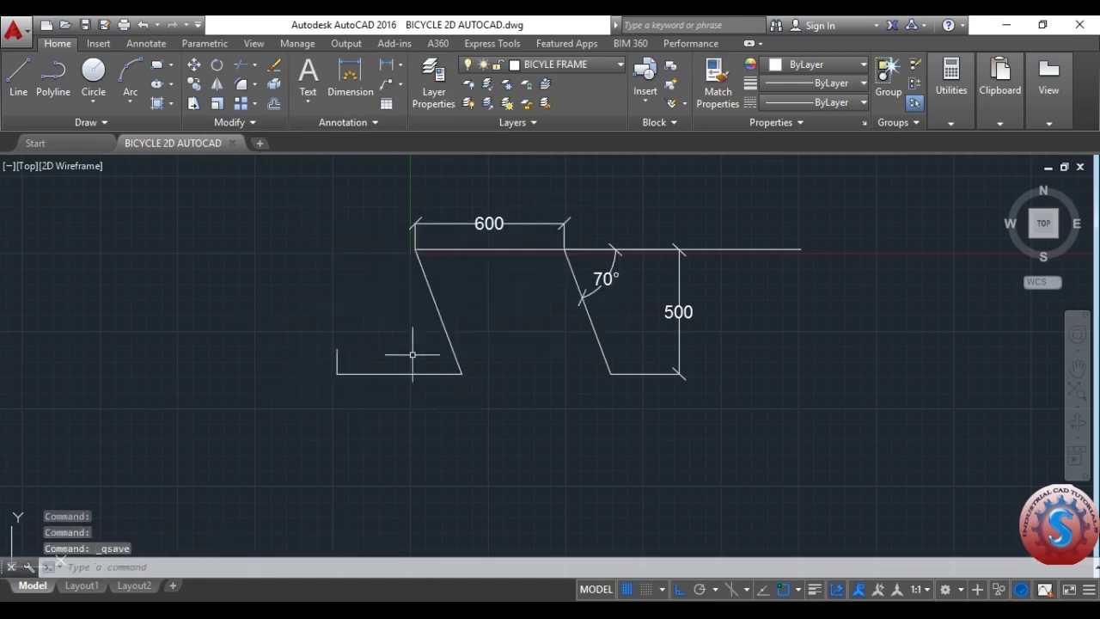
Draw connected lines from the left tube's lower end to the short upright's top and up to the top line's left end; save.
text(l)
key(Return)
click(462, 373)
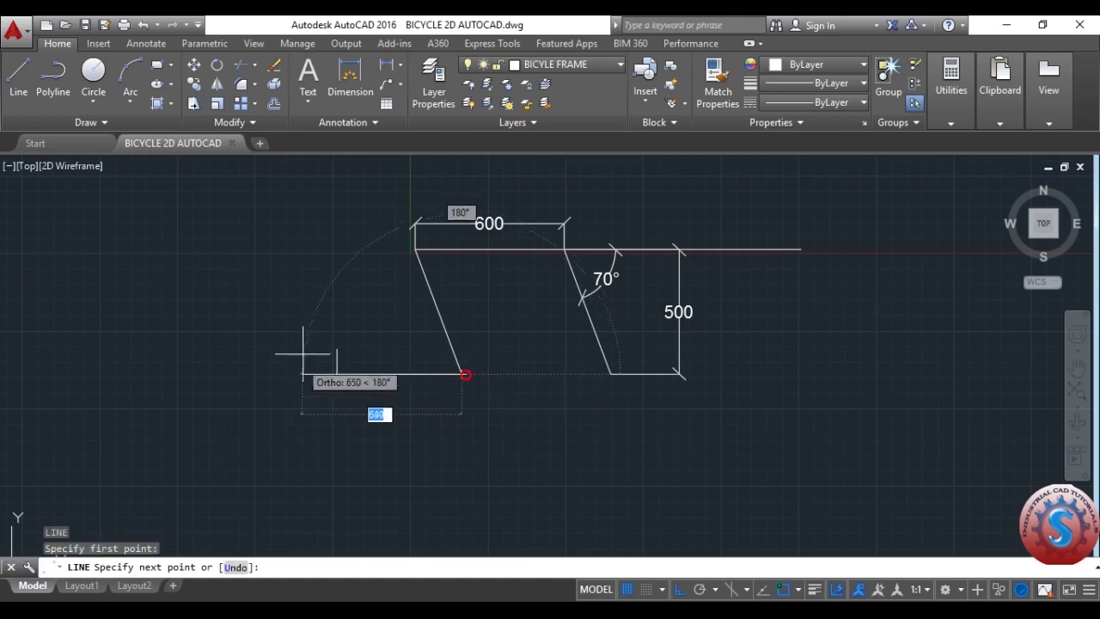
click(337, 349)
click(415, 249)
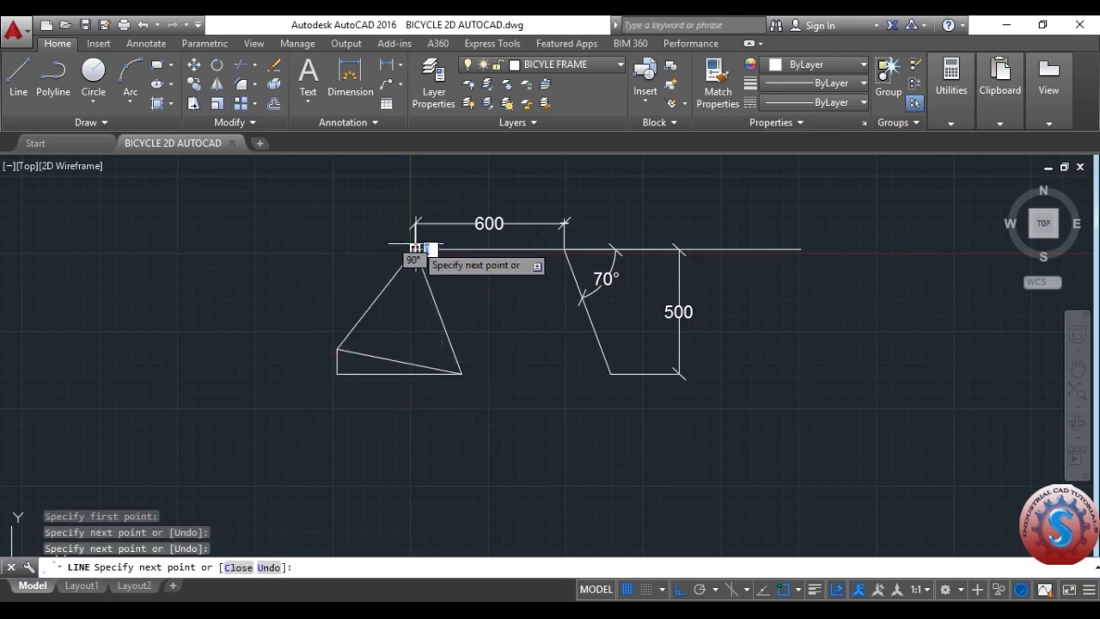
key(Escape)
key(ctrl+s)
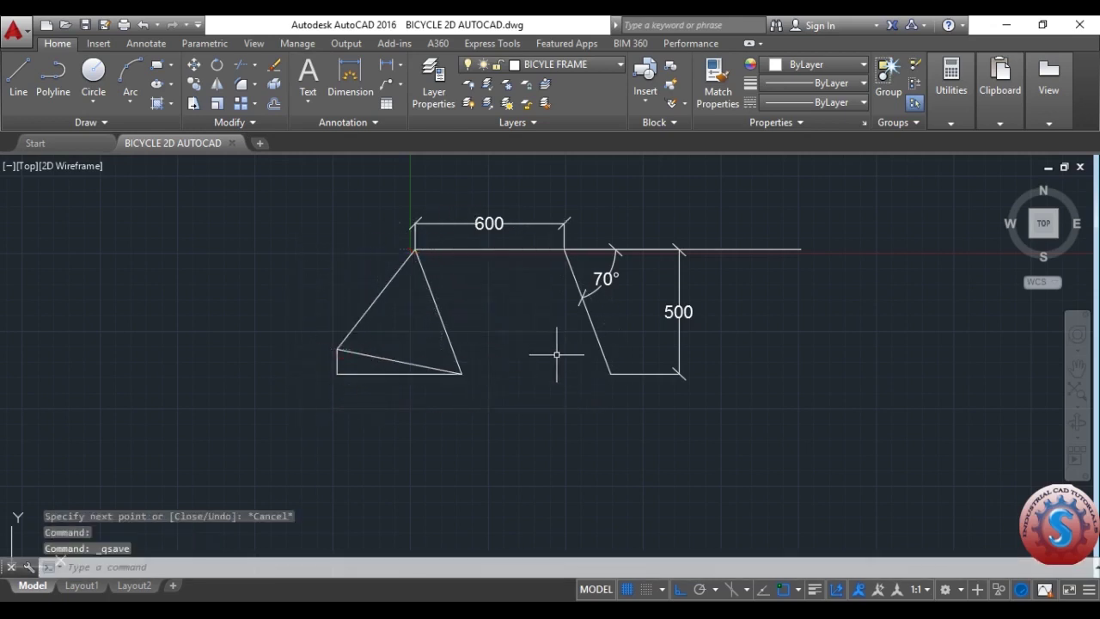
Add an angular dimension between the left sloping tube and the lower-left horizontal line, placed inside their corner.
click(399, 64)
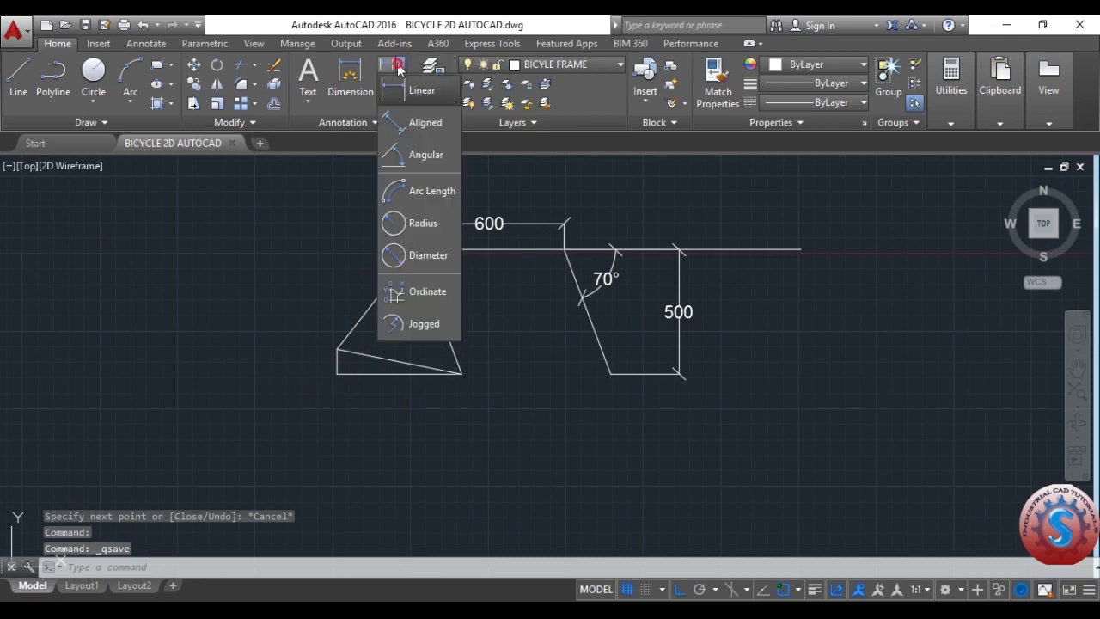
click(421, 155)
click(450, 353)
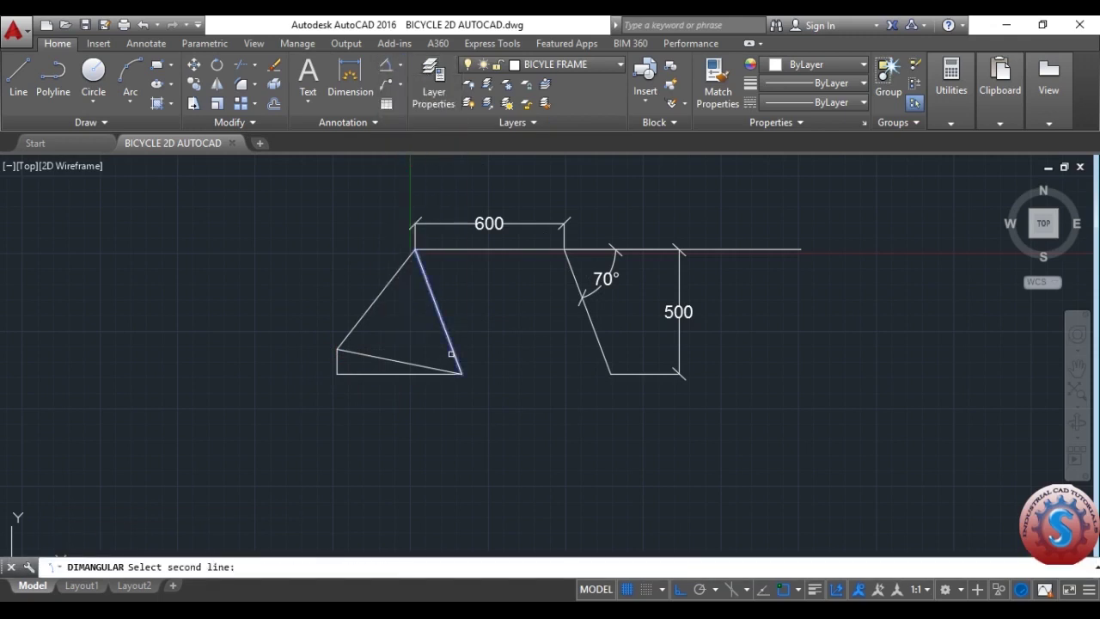
click(443, 369)
scroll(425, 344, up, 2)
click(426, 348)
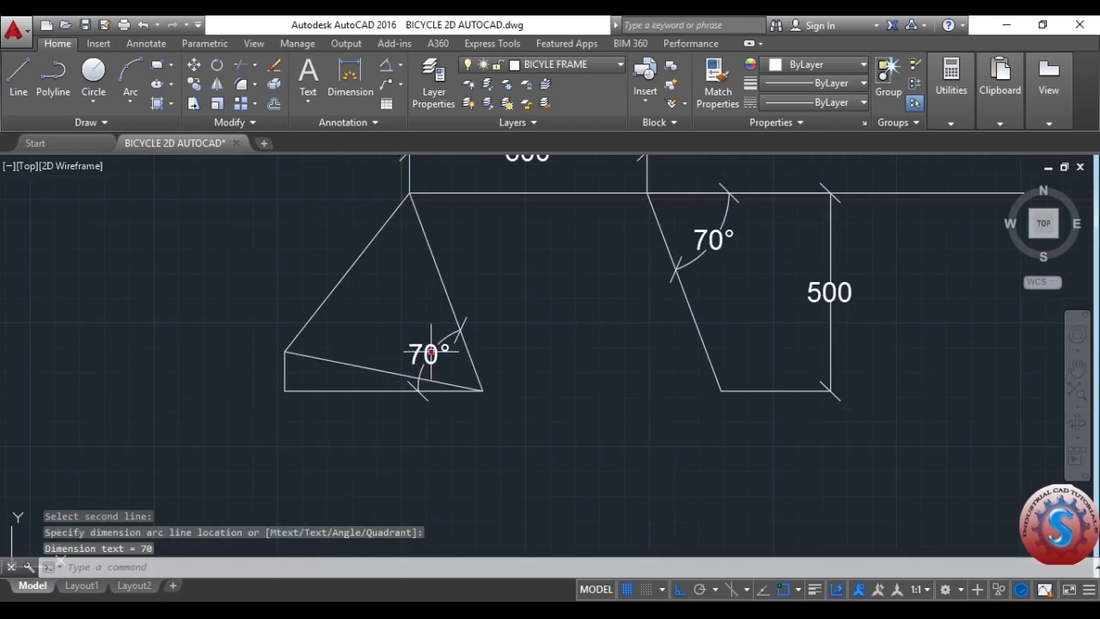
Delete the lower-left horizontal line and the short upright construction line, and save the drawing.
click(338, 418)
click(318, 388)
click(288, 376)
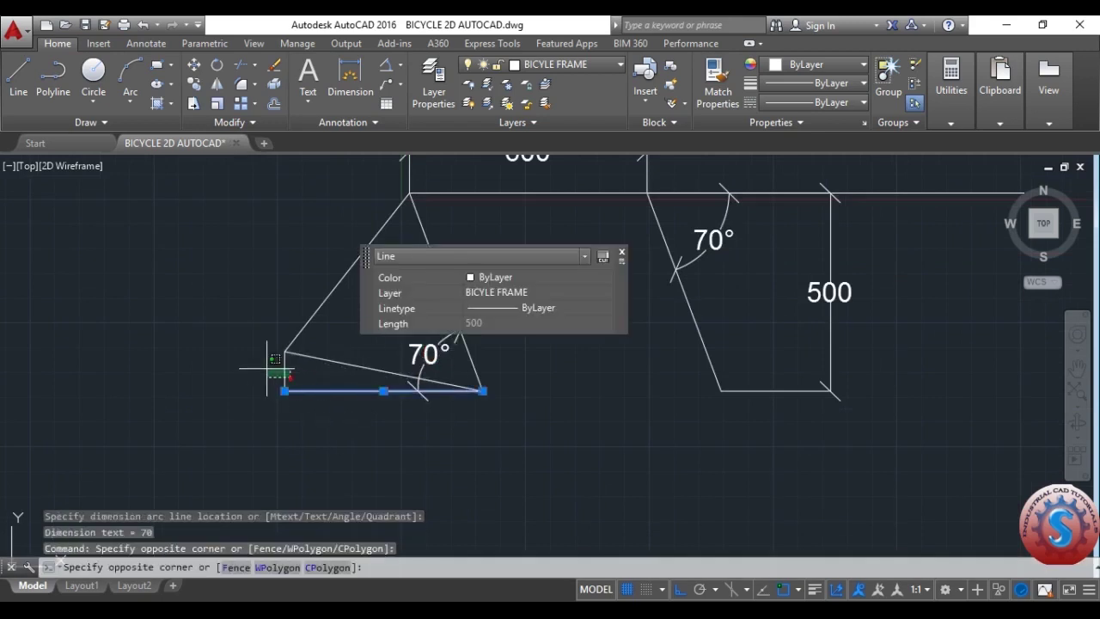
click(263, 367)
key(Delete)
scroll(491, 396, down, 2)
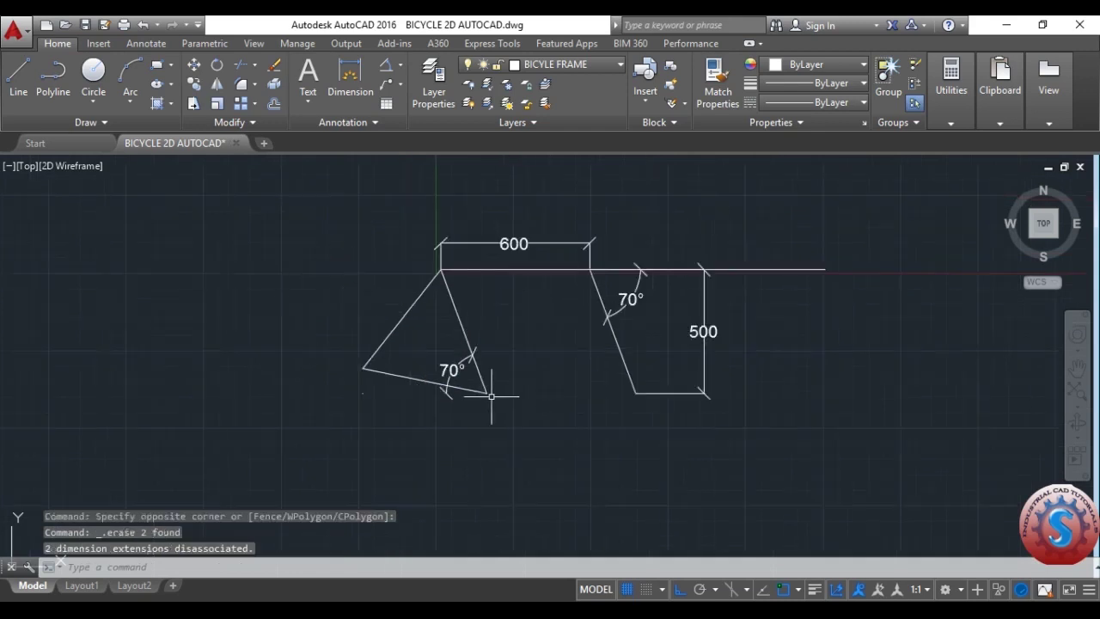
key(ctrl+s)
scroll(473, 379, up, 2)
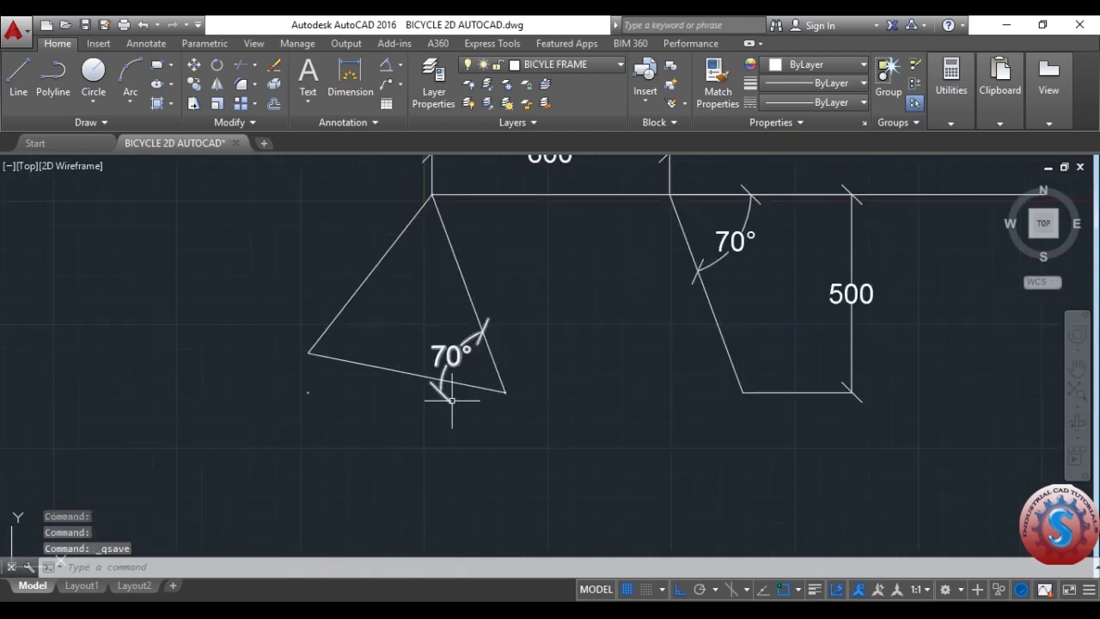
scroll(490, 381, down, 2)
scroll(504, 387, up, 2)
scroll(515, 402, down, 2)
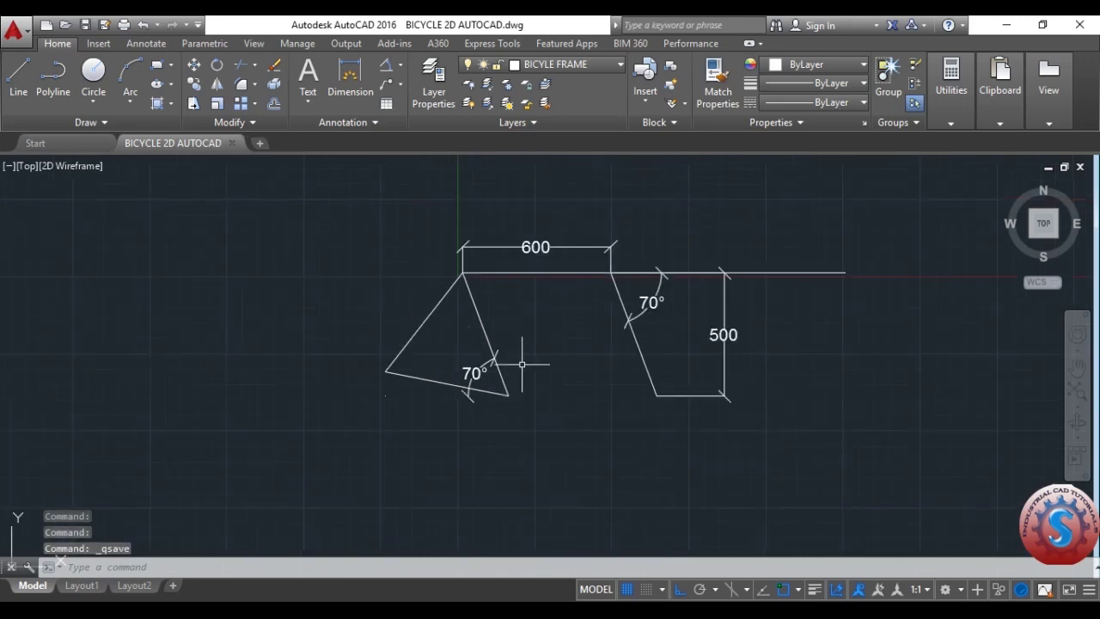
Draw a horizontal line from the left vertex of the rear triangle to the right, past the right sloping tube.
text(l)
key(Return)
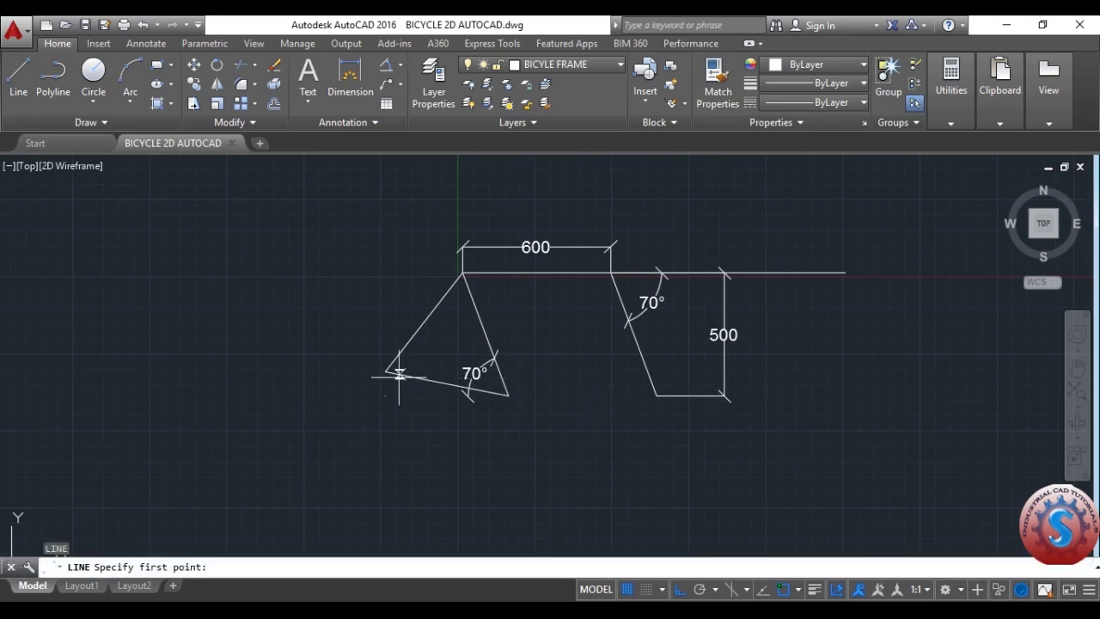
click(385, 371)
click(687, 375)
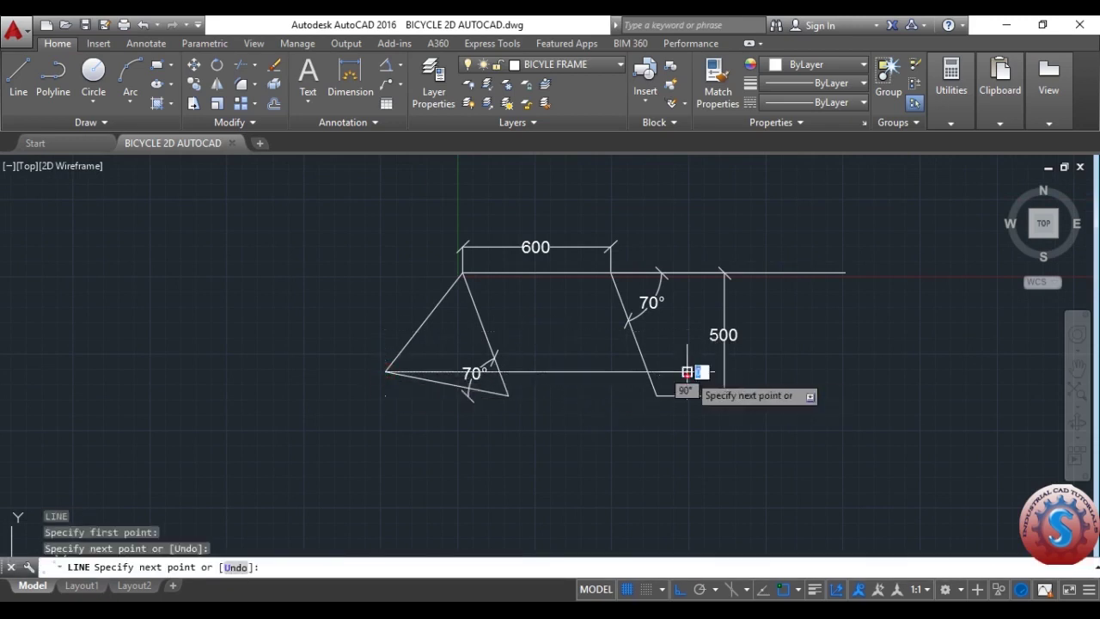
key(Escape)
Shorten the right sloping tube so its lower end meets the new horizontal line, and save the drawing.
scroll(636, 393, up, 2)
click(694, 380)
click(653, 378)
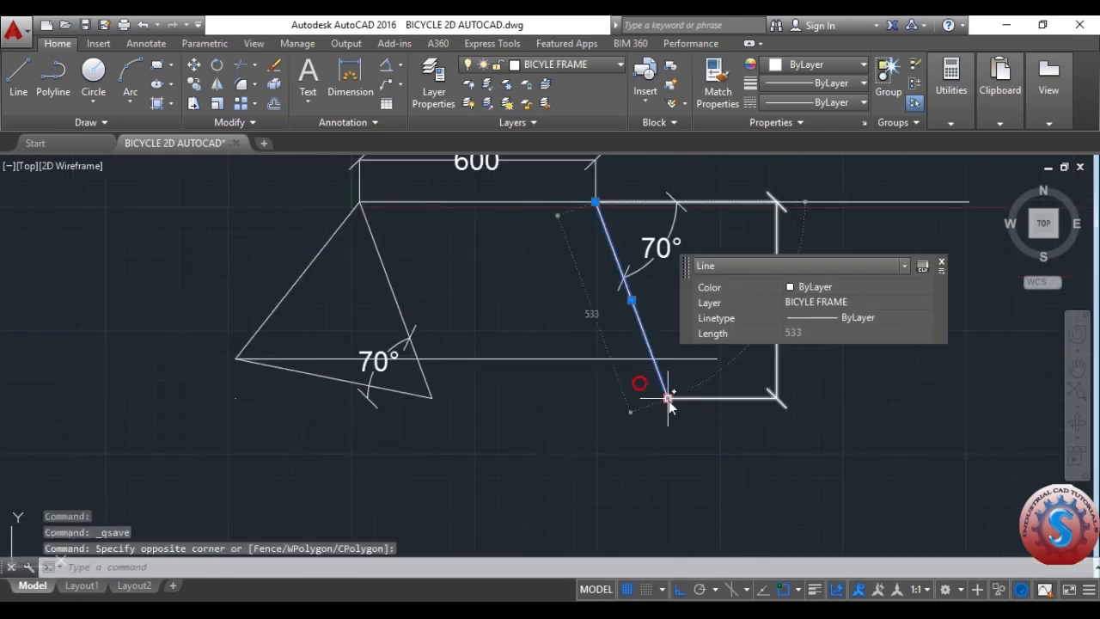
click(668, 397)
click(653, 358)
key(Escape)
key(ctrl+s)
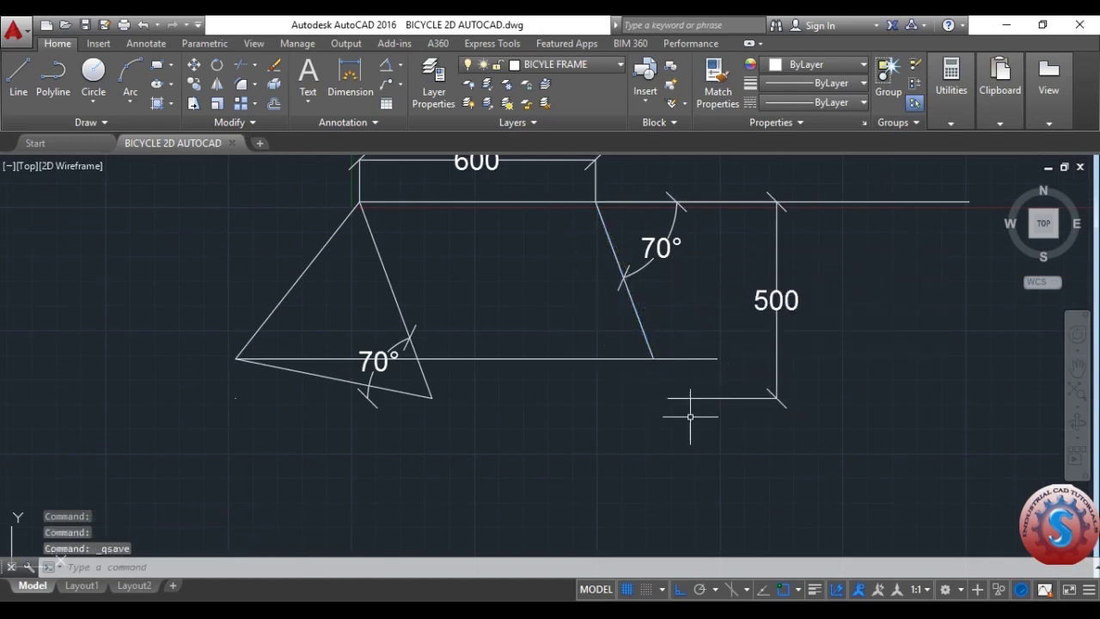
Stretch the vertical dimension's lower origin to the right sloping tube's new lower end and save the drawing.
drag(690, 417, 671, 385)
click(668, 398)
click(653, 358)
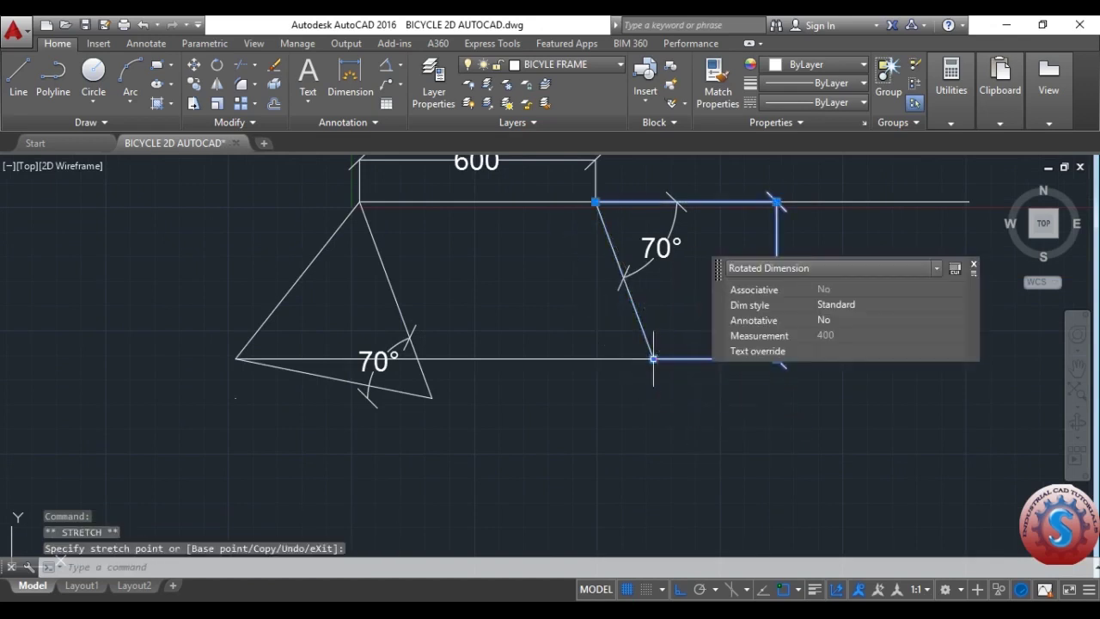
click(675, 372)
key(Escape)
key(ctrl+s)
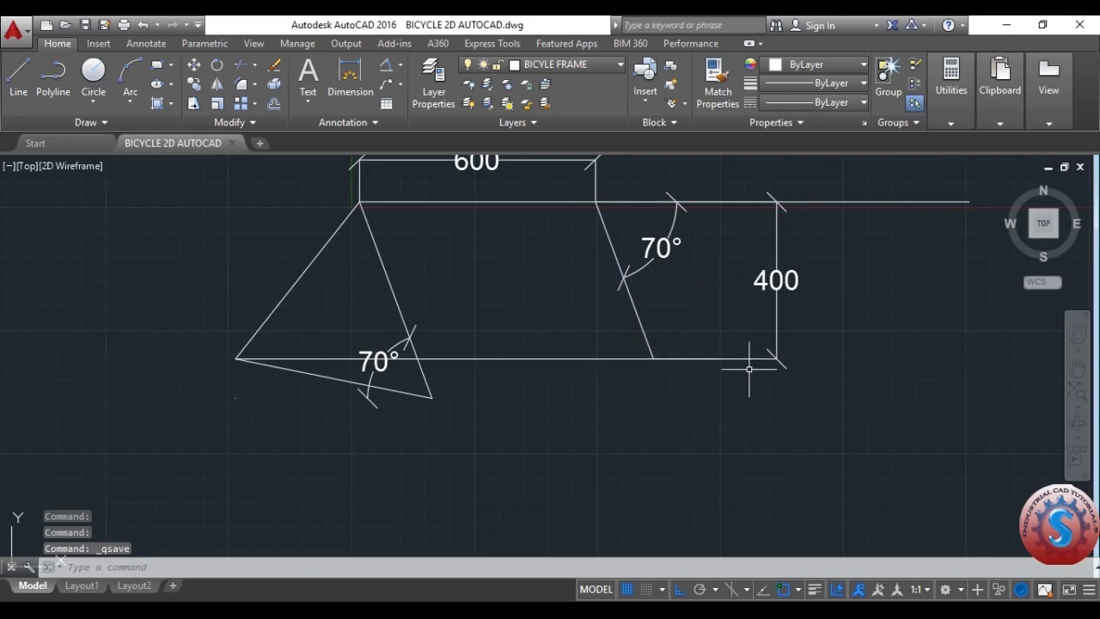
Shorten the vertical dimension's lower extension line by moving its origin right along the horizontal line, and save the drawing.
drag(749, 368, 744, 350)
click(653, 358)
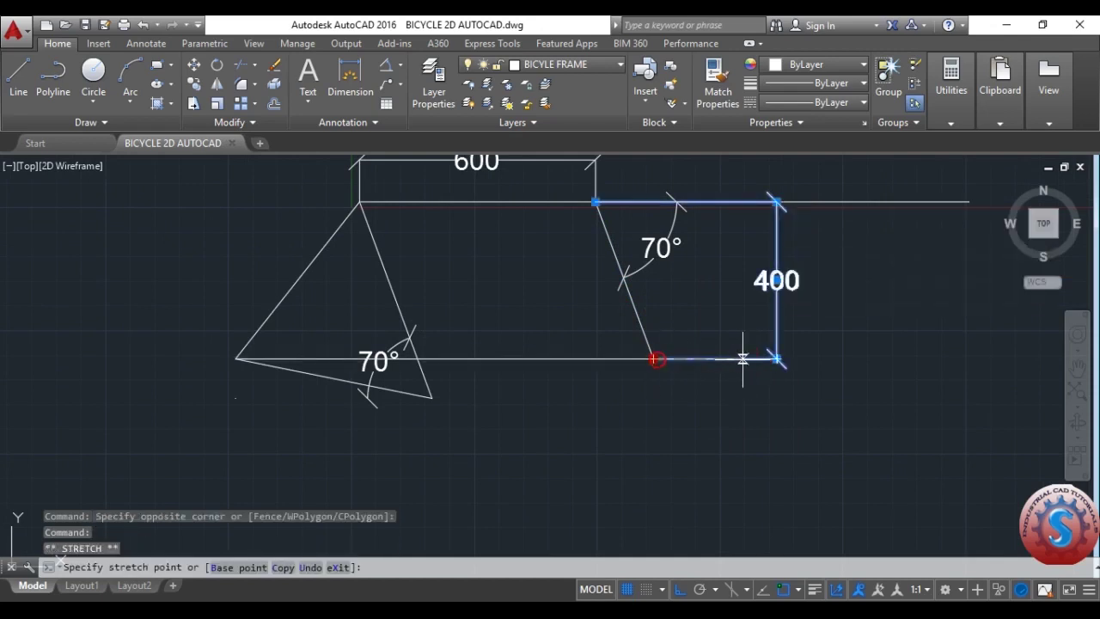
click(743, 358)
key(Escape)
key(ctrl+s)
Trim the part of the long horizontal line that extends beyond the right sloping tube and save the drawing.
scroll(650, 412, down, 2)
text(t)
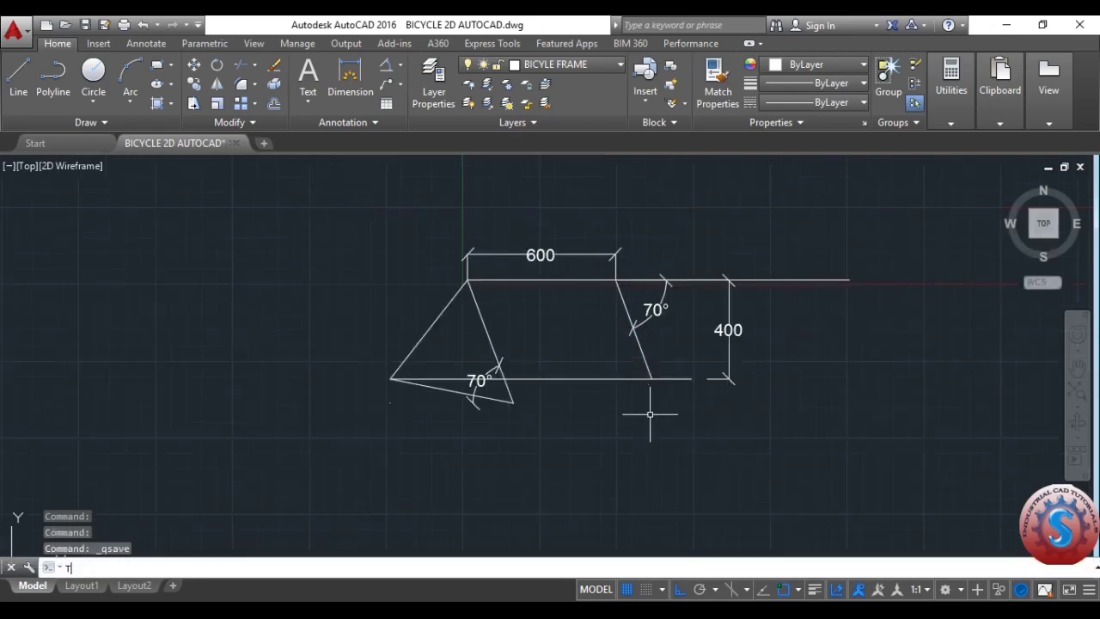
key(Return)
scroll(684, 399, up, 4)
key(Return)
click(695, 393)
click(651, 302)
scroll(642, 354, down, 4)
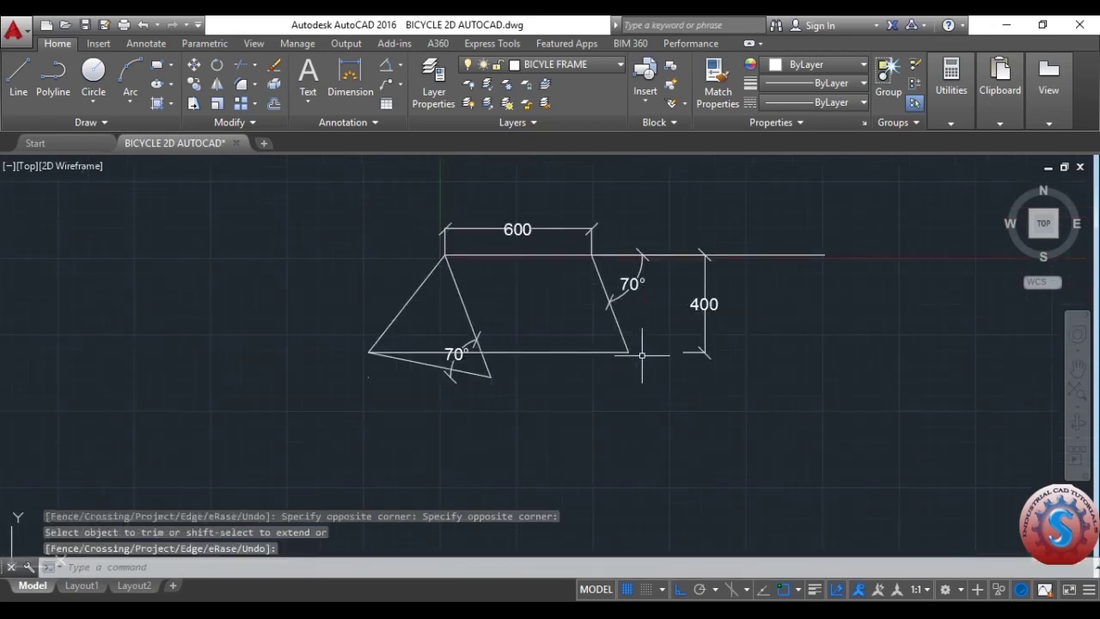
key(Return)
key(ctrl+s)
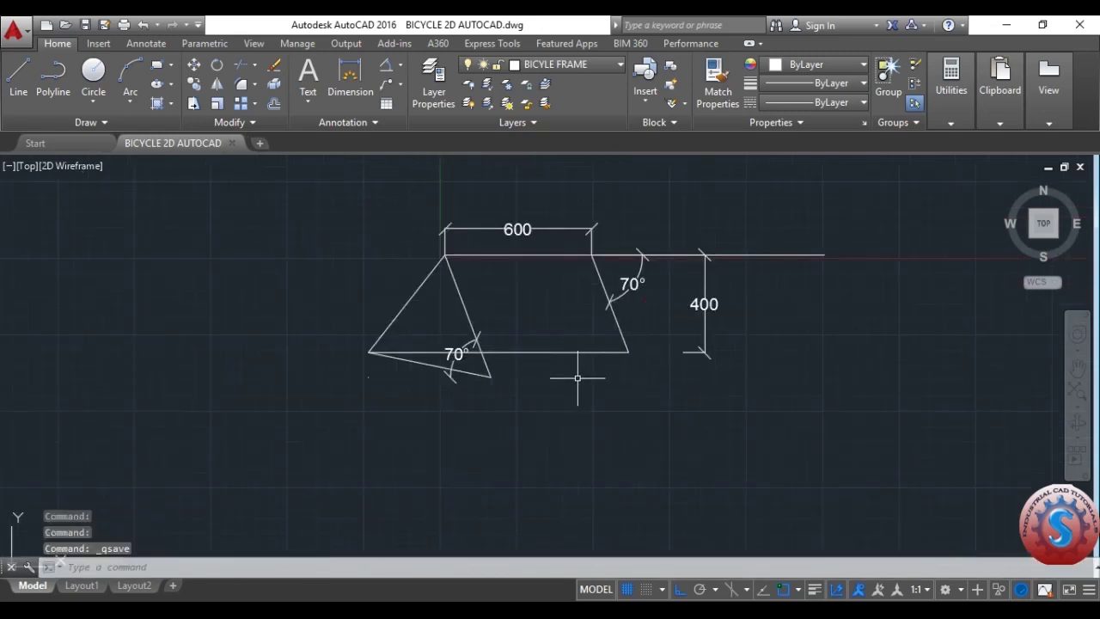
click(13, 30)
click(78, 190)
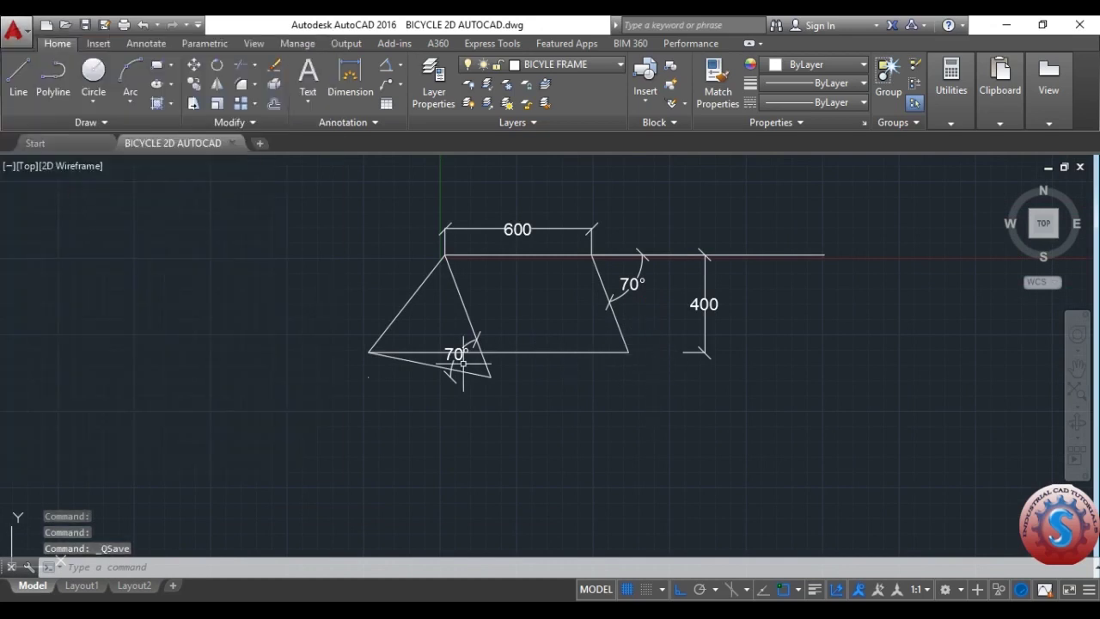
Delete the horizontal line joining the rear triangle's left vertex to the right sloping tube's lower end, and save the drawing.
scroll(463, 364, up, 3)
scroll(555, 351, down, 3)
click(592, 350)
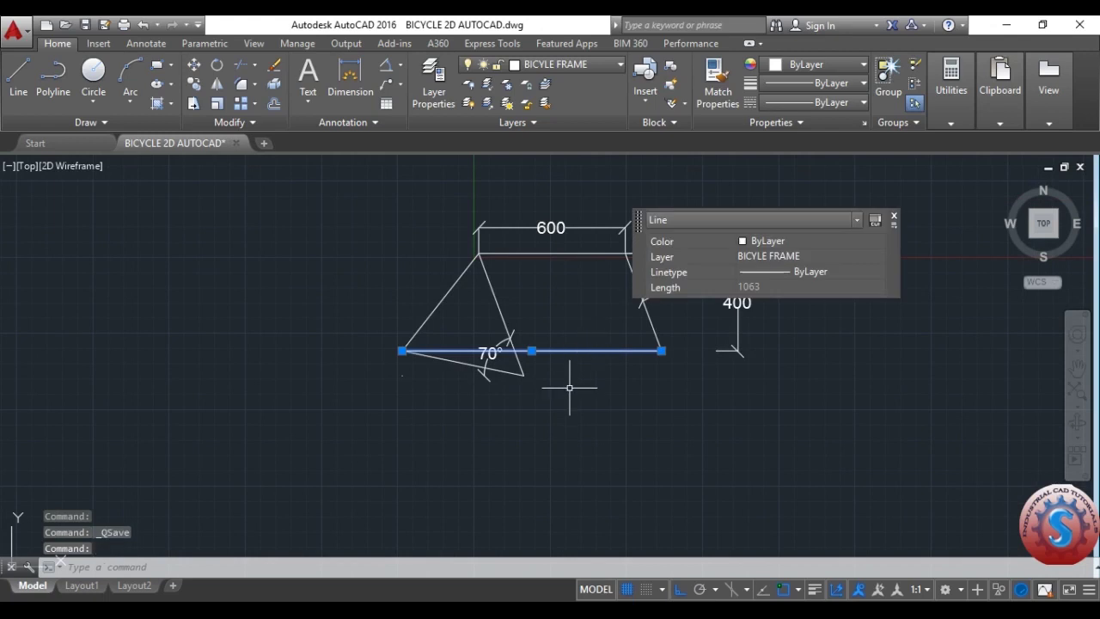
key(Escape)
key(ctrl+s)
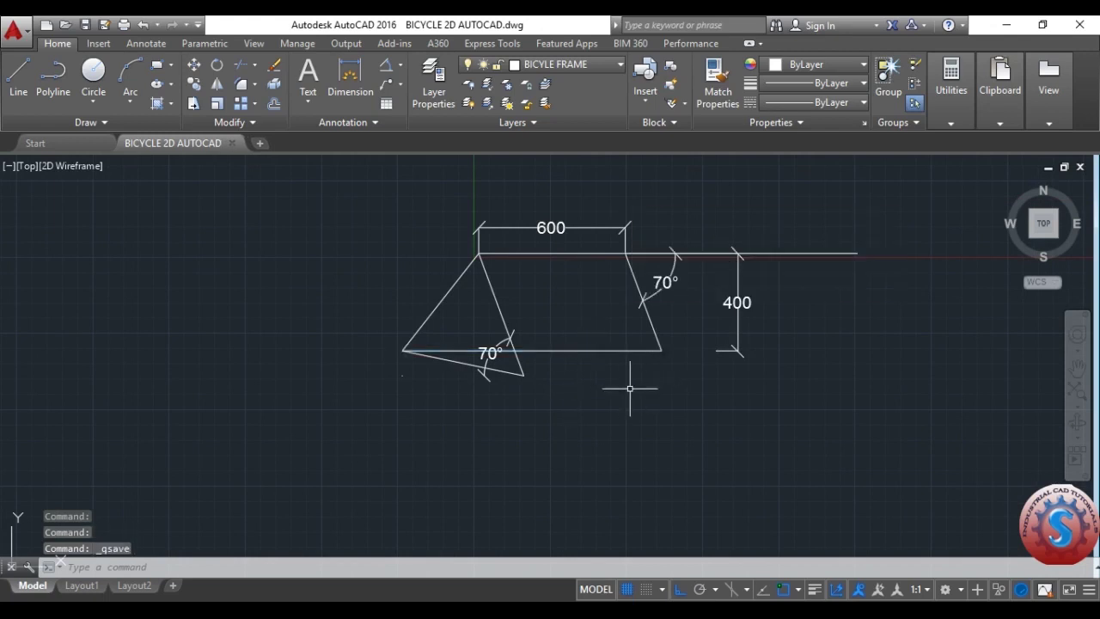
click(554, 350)
key(Delete)
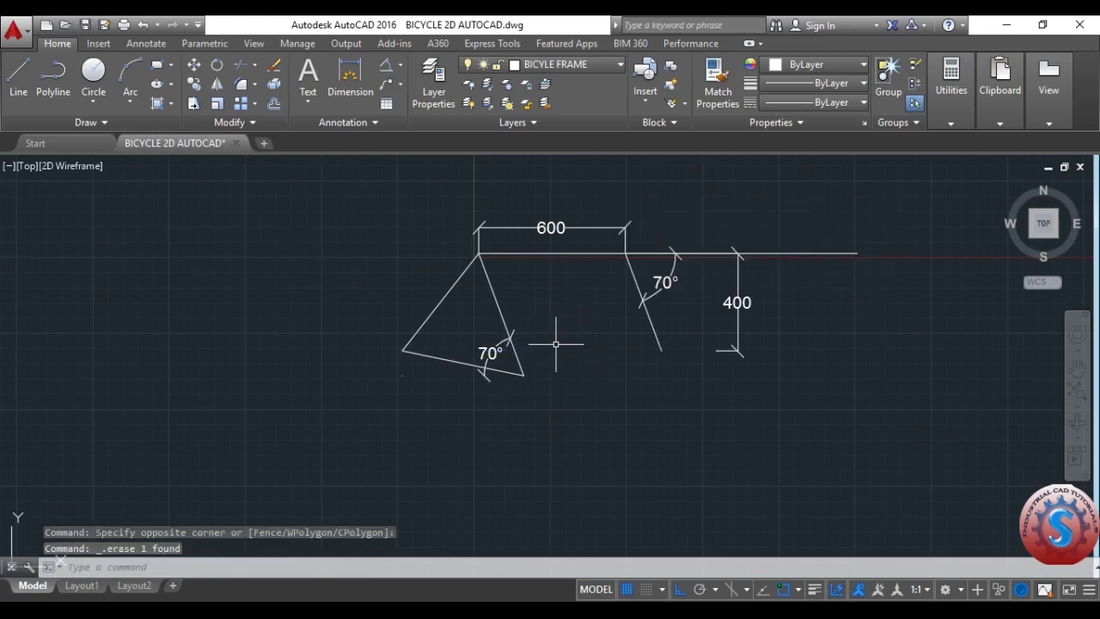
key(ctrl+s)
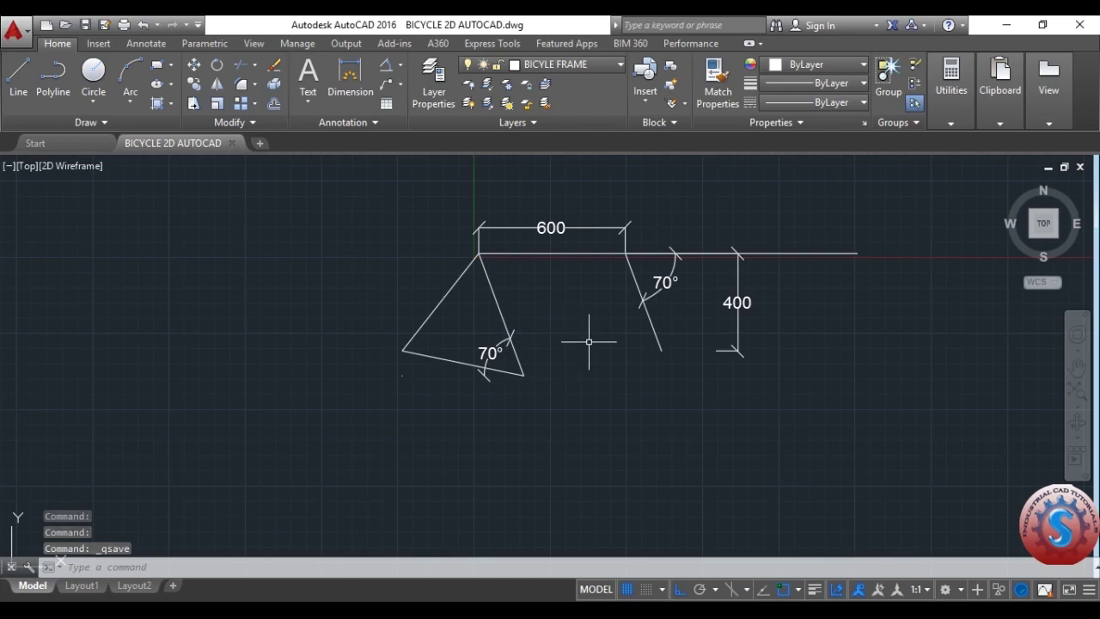
Draw a 500 mm diameter circle centred on the left vertex of the rear triangle.
text(c)
key(Return)
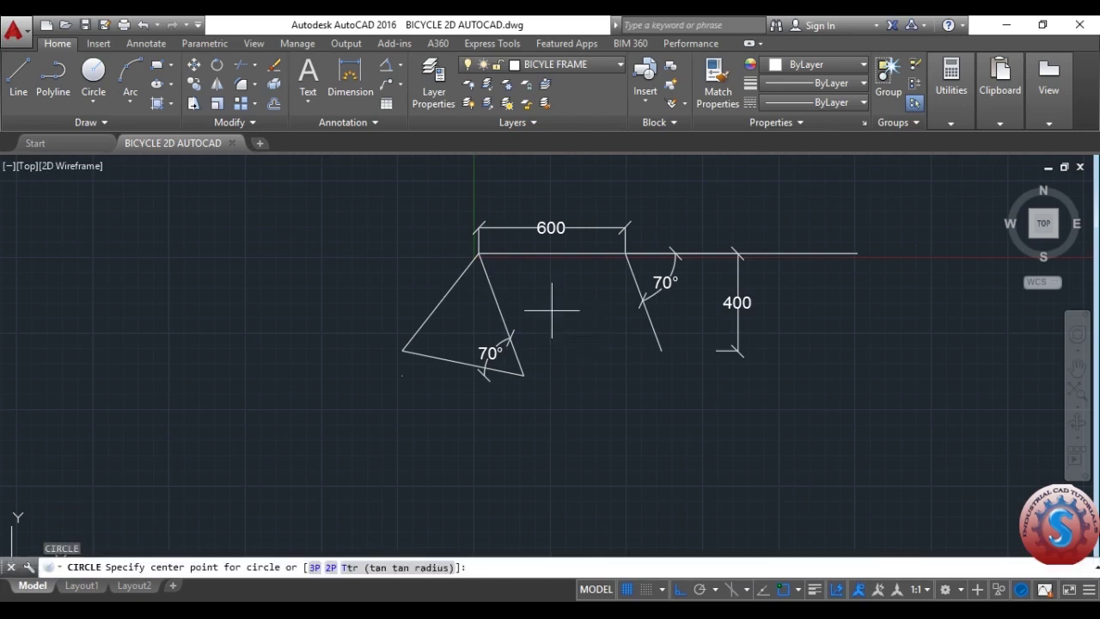
click(402, 350)
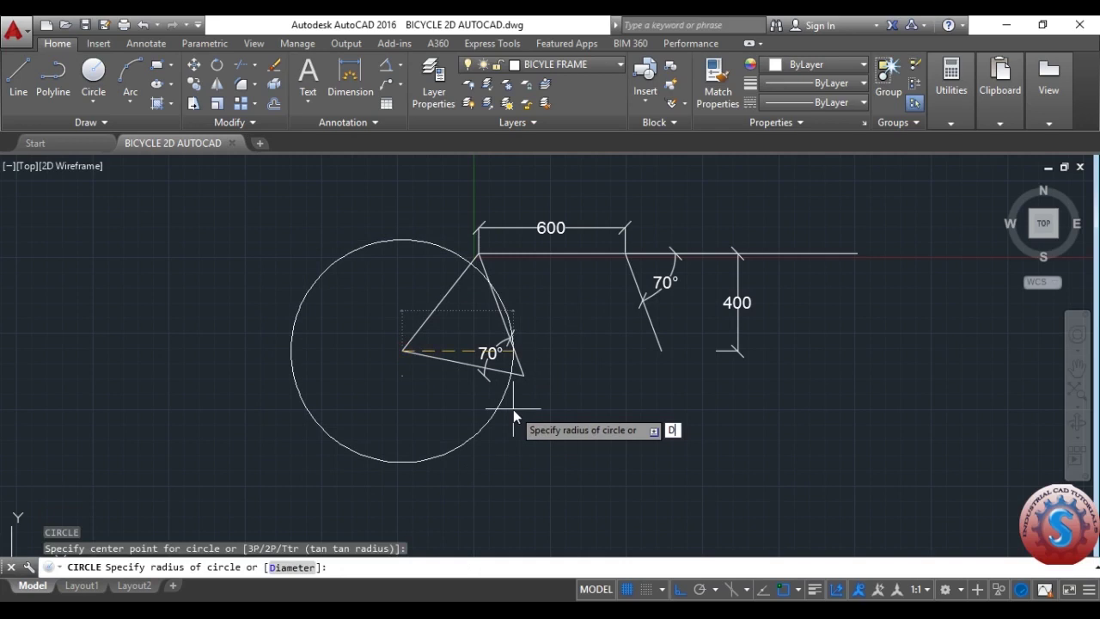
text(D)
key(Return)
text(500)
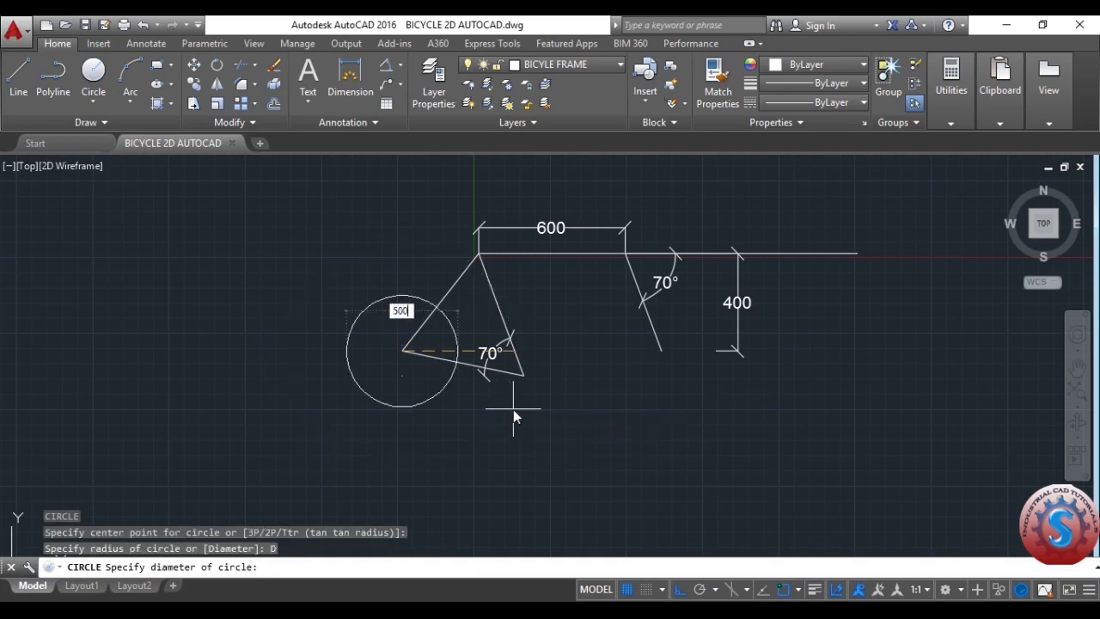
key(Return)
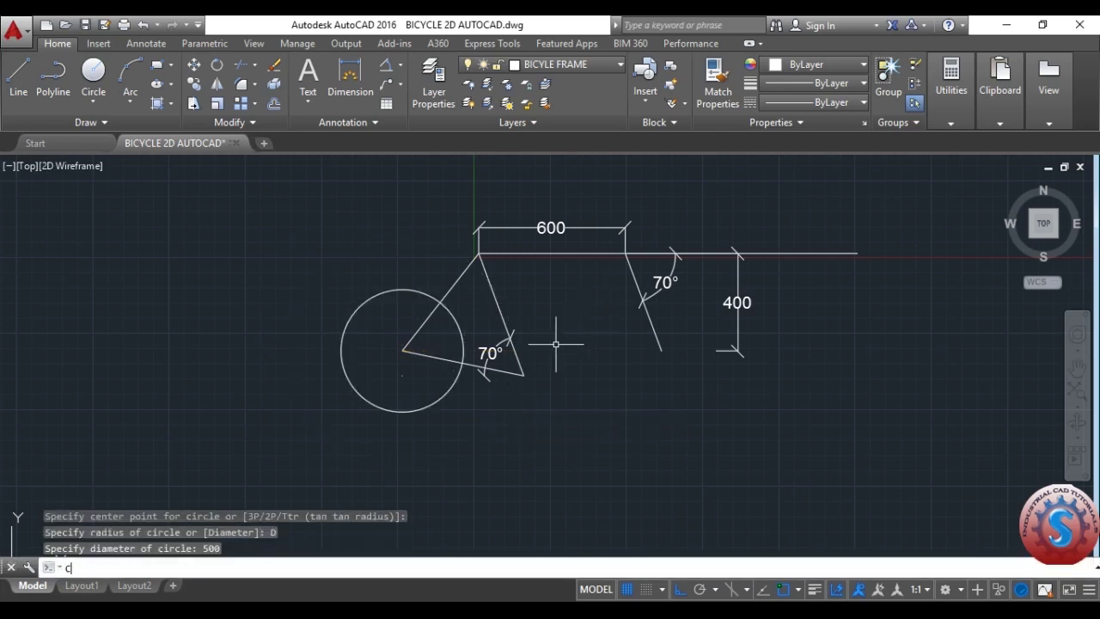
Draw a line from the right end of the 600 mm top line to the rear triangle's bottom vertex, and save the drawing.
key(Return)
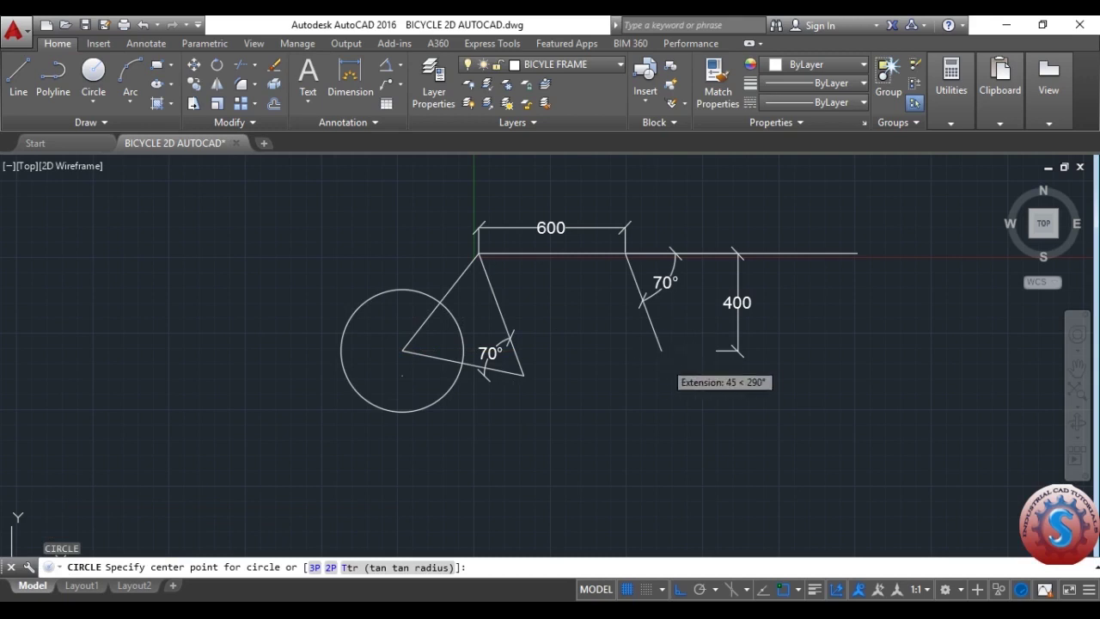
key(ctrl+s)
text(l)
key(Return)
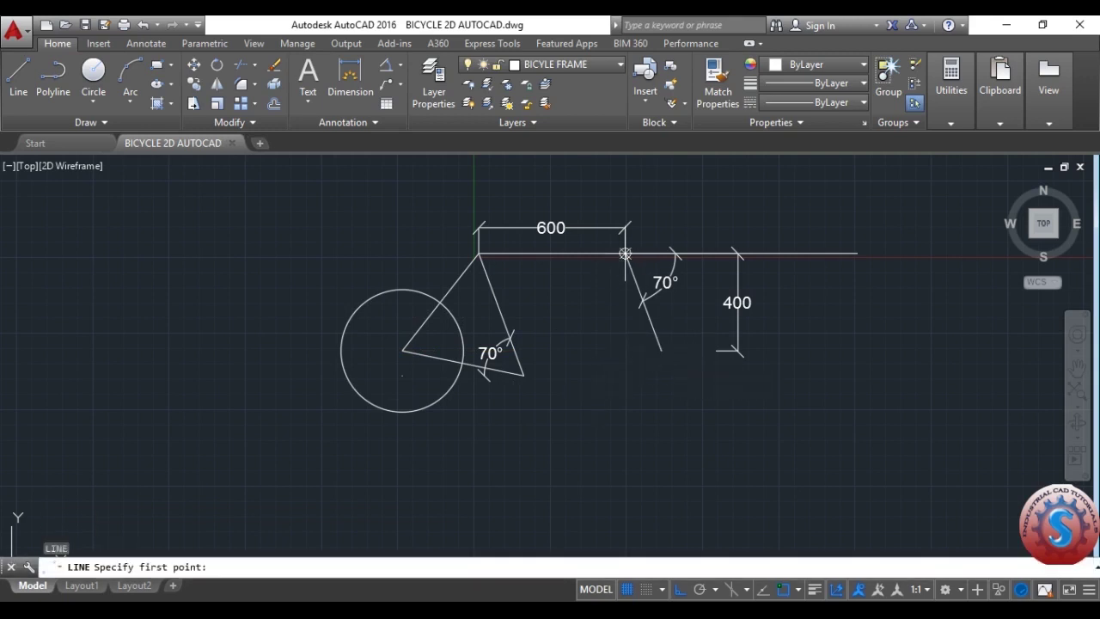
click(625, 253)
click(523, 373)
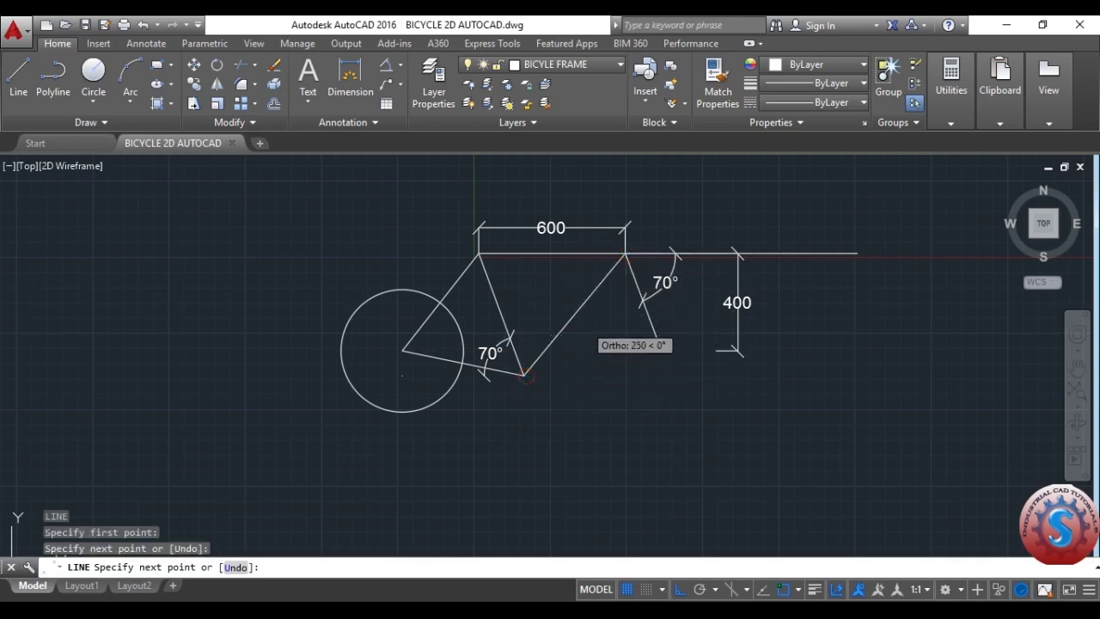
key(Escape)
key(ctrl+s)
Draw a 500 mm diameter circle centred on the lower end of the right sloping tube, and save the drawing.
text(c)
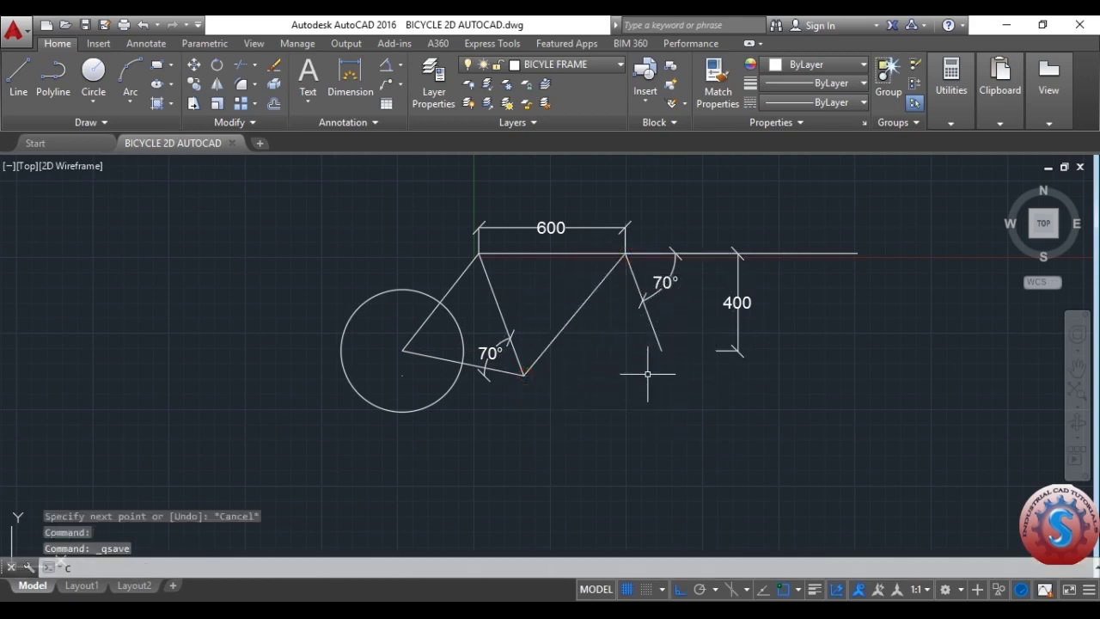
key(Return)
click(662, 351)
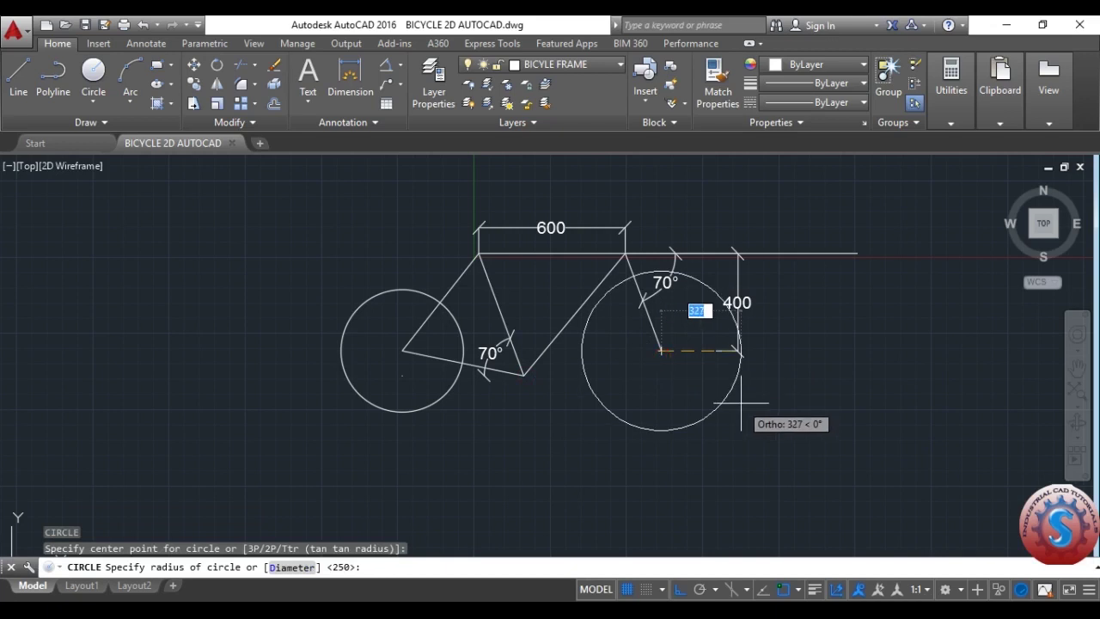
text(d)
key(Return)
text(500)
key(Return)
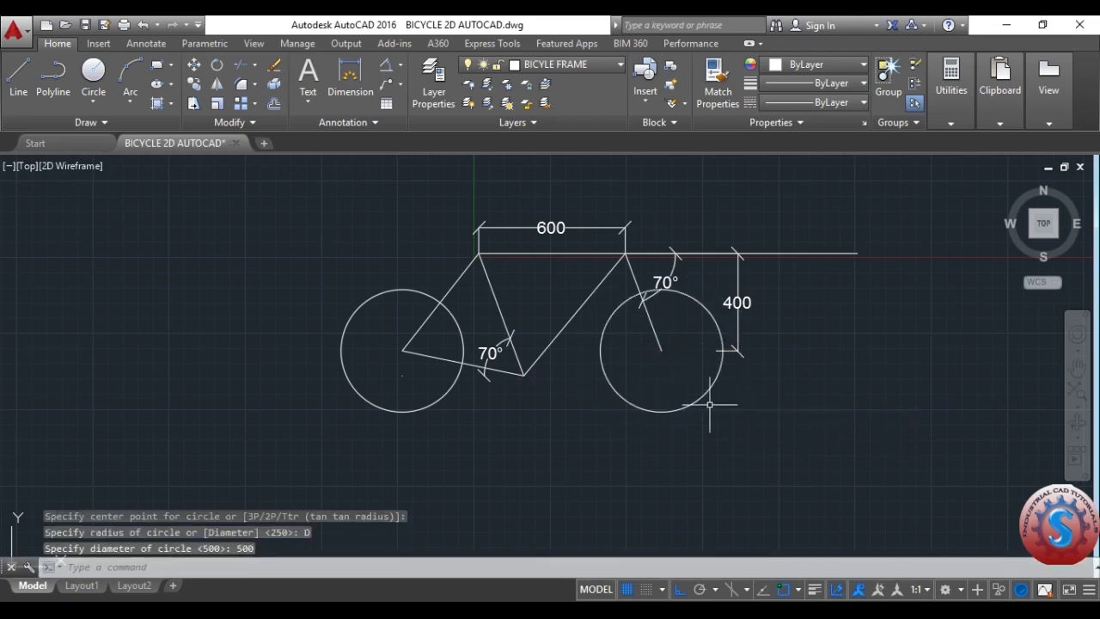
key(ctrl+s)
Delete the horizontal line extending beyond the right end of the 600 mm top line, and save the drawing.
scroll(687, 335, down, 2)
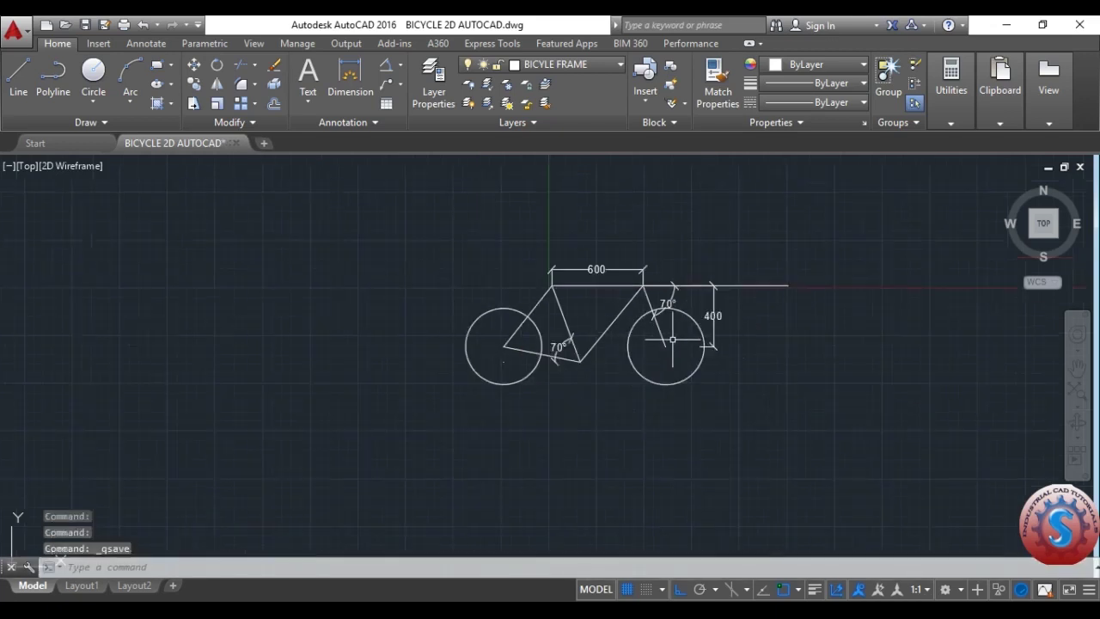
scroll(695, 329, up, 2)
click(808, 267)
click(803, 250)
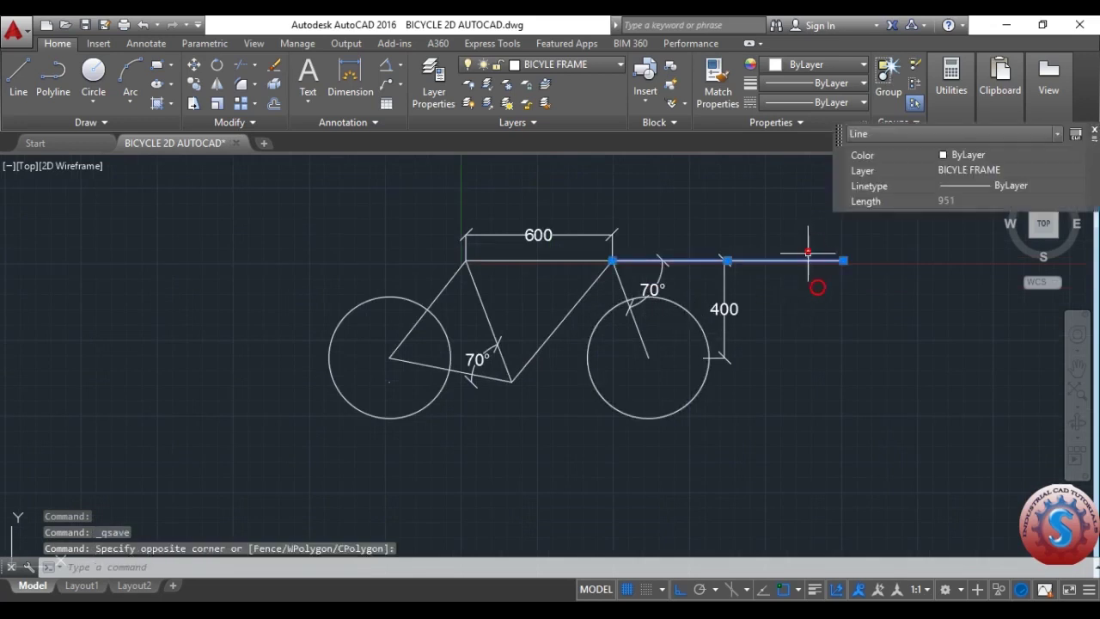
key(Delete)
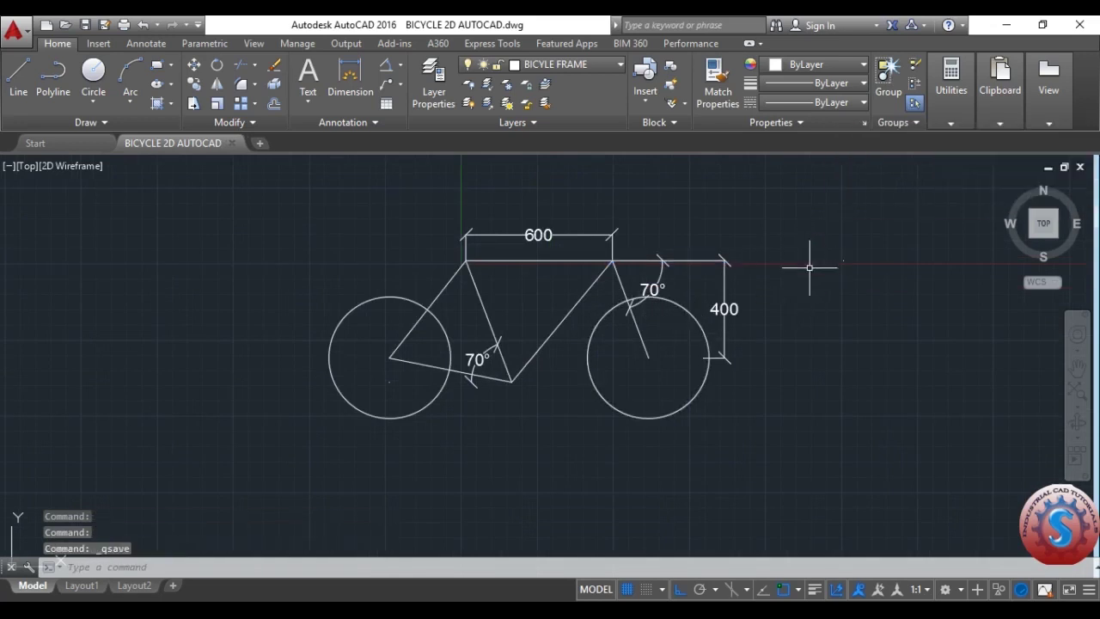
click(13, 30)
click(80, 202)
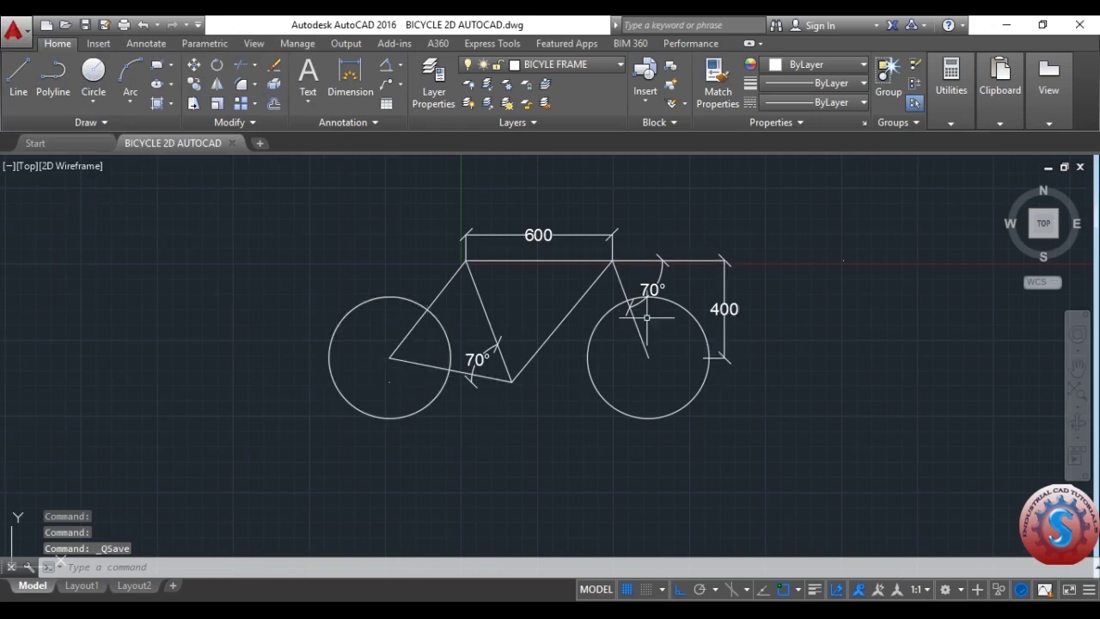
mouse_move(614, 308)
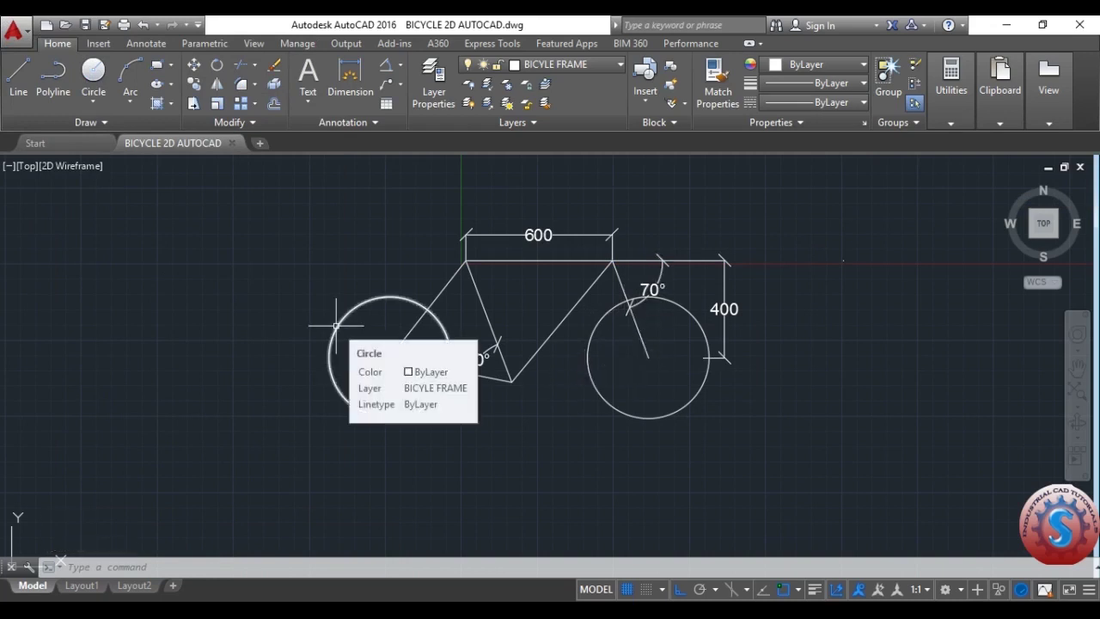
click(13, 31)
click(73, 196)
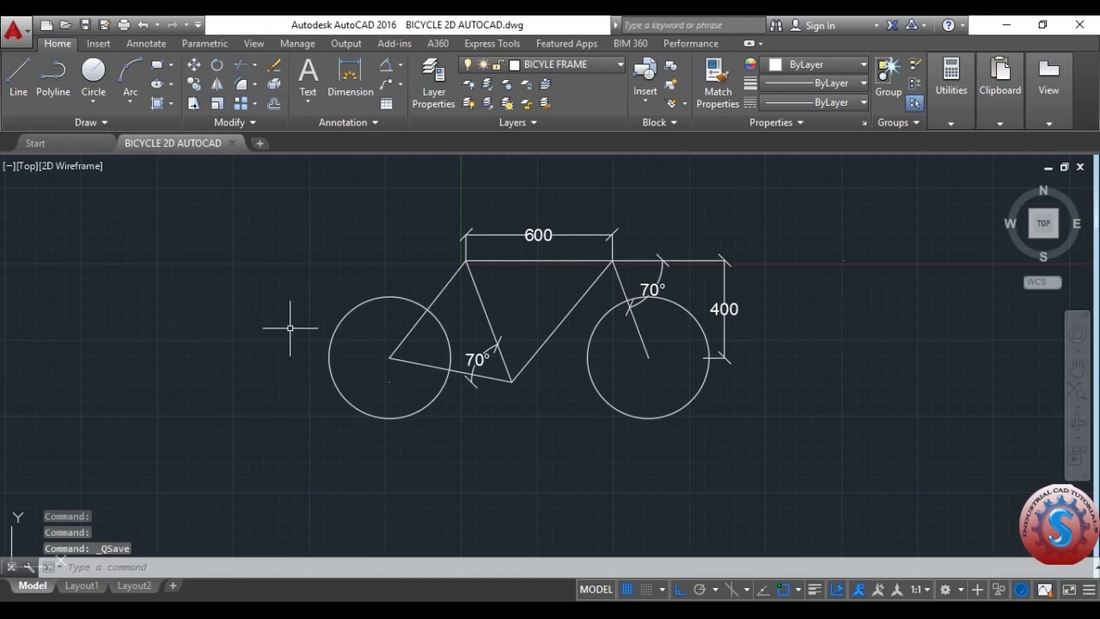
Offset both 500 mm wheel circles outward by 25 mm.
text(o)
key(Return)
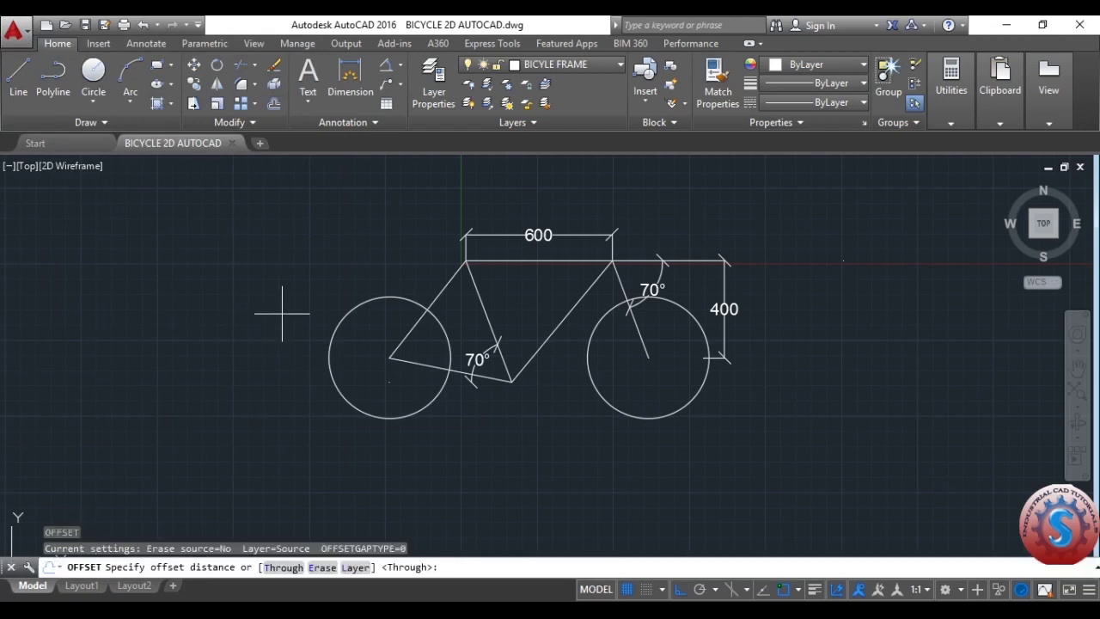
key(Return)
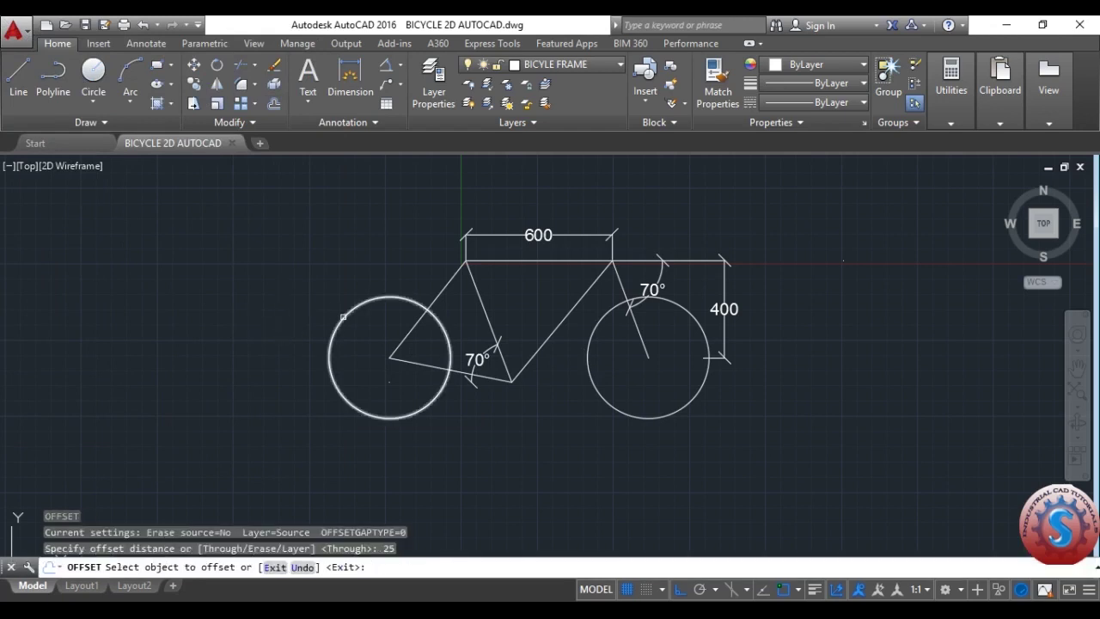
click(333, 316)
click(309, 293)
click(595, 330)
click(570, 319)
key(Return)
Draw a 200 mm diameter circle centred on the rear triangle's bottom vertex.
text(c)
key(Return)
click(511, 381)
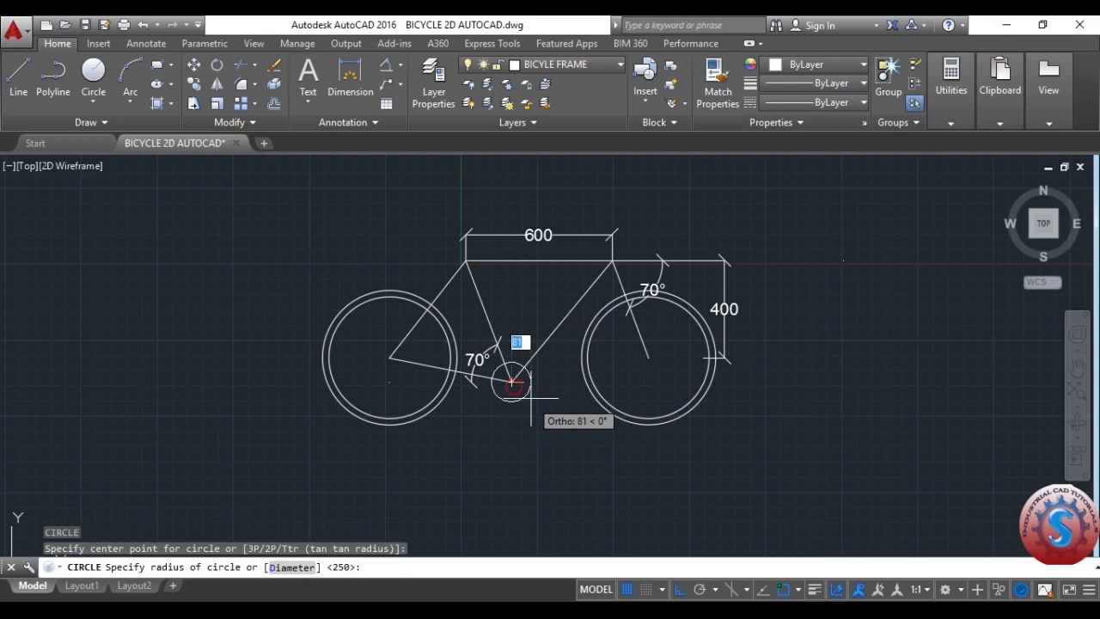
text(D)
key(Return)
text(2)
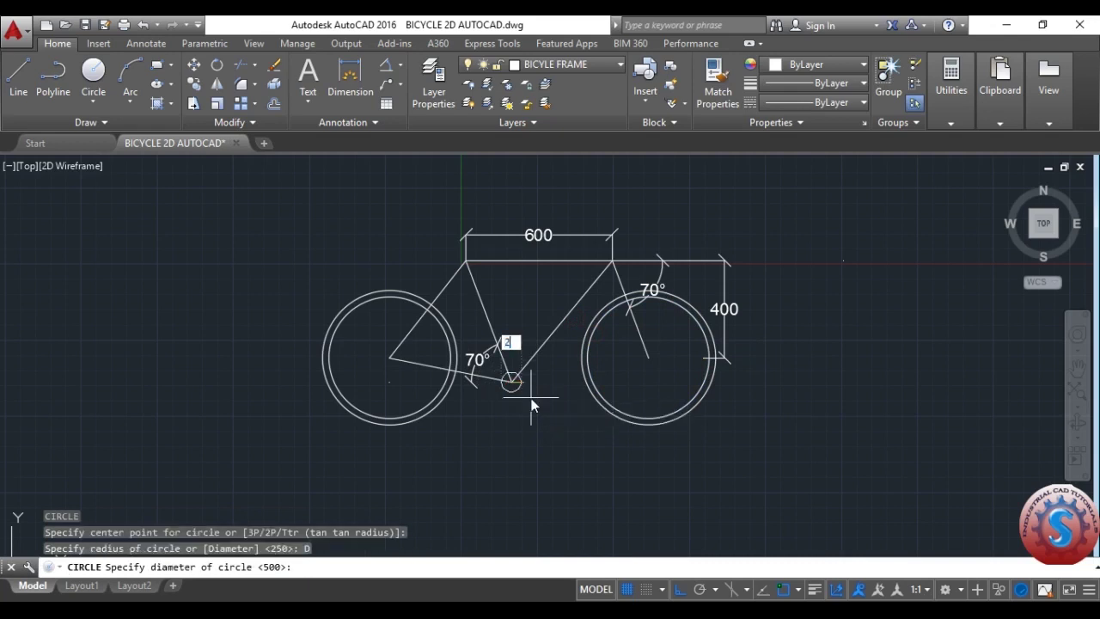
text(00)
key(Return)
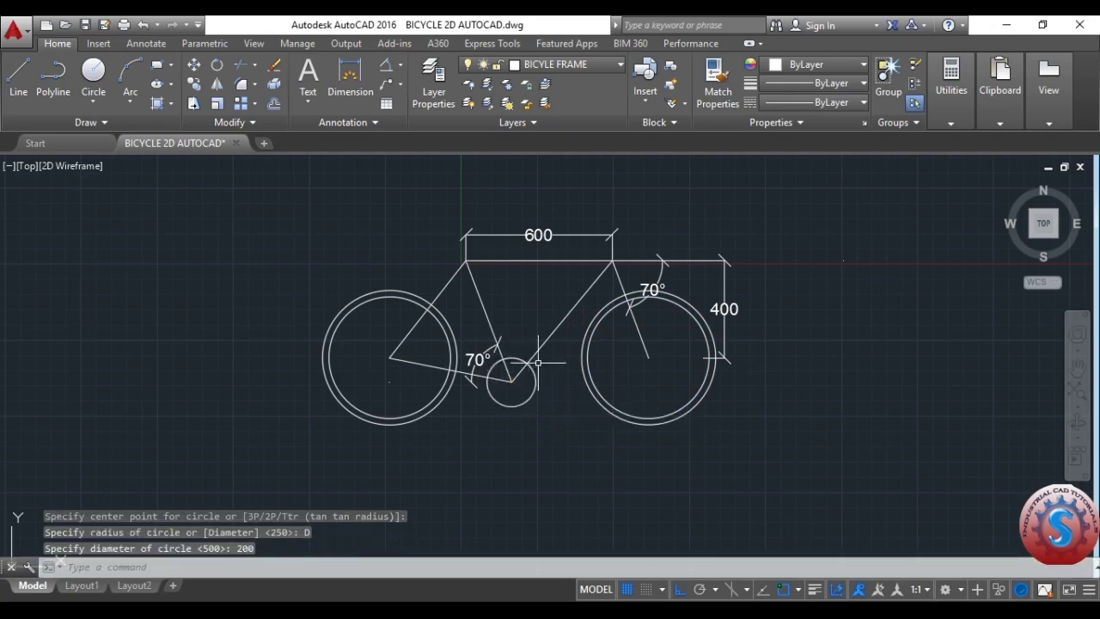
scroll(645, 310, down, 2)
scroll(775, 246, up, 2)
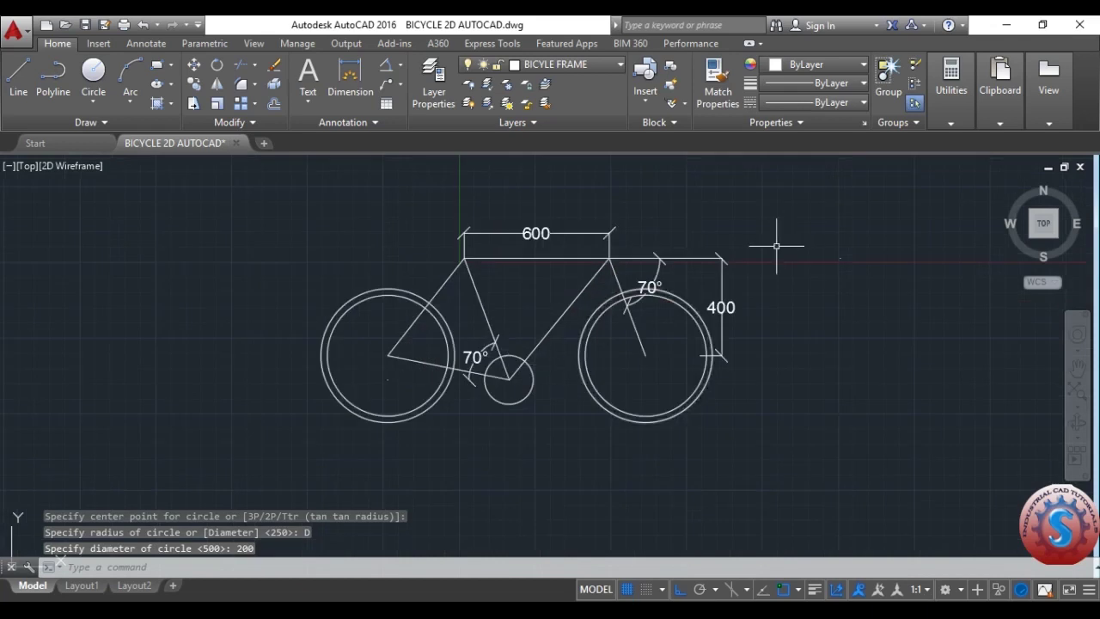
click(675, 279)
scroll(675, 278, up, 4)
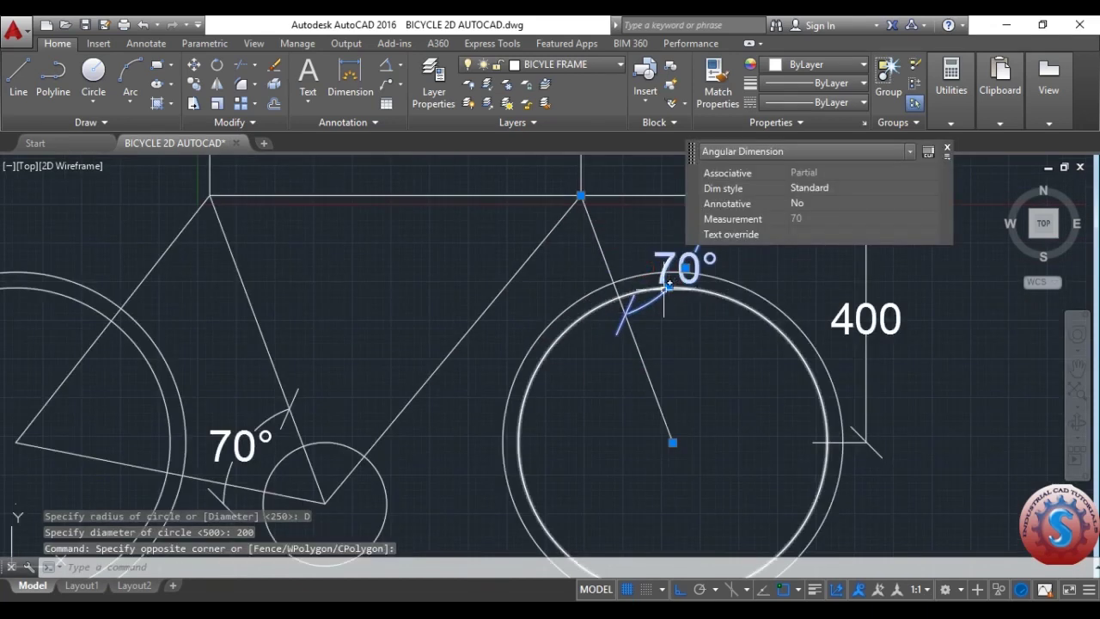
click(668, 289)
click(670, 289)
click(672, 290)
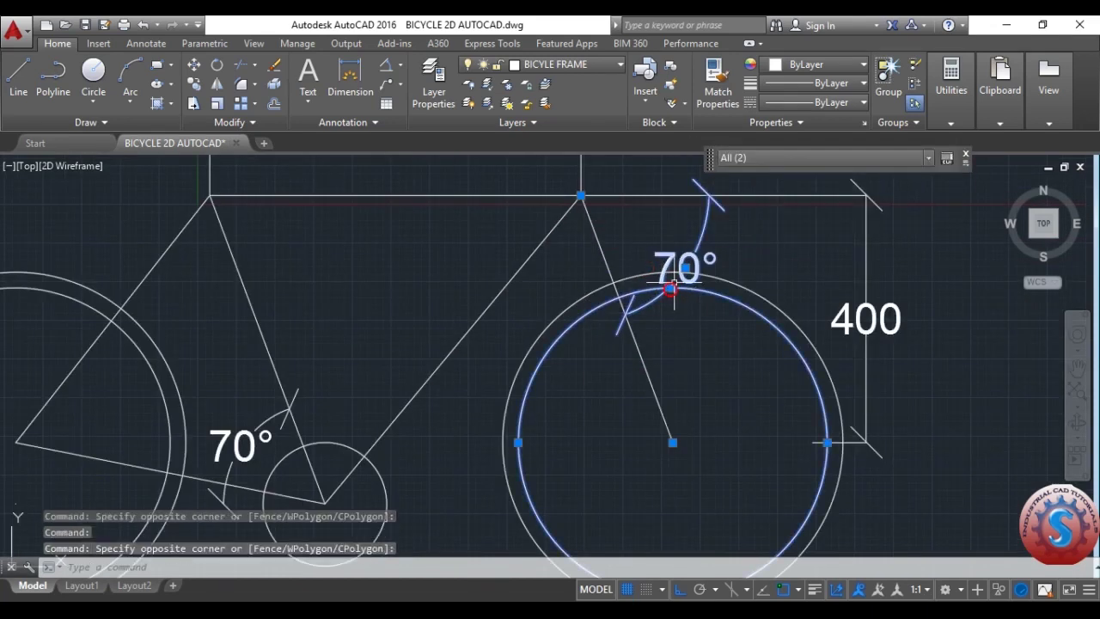
key(Escape)
Move the arc of the right 70° angular dimension closer to its vertex, and save the drawing.
key(ctrl+s)
click(690, 215)
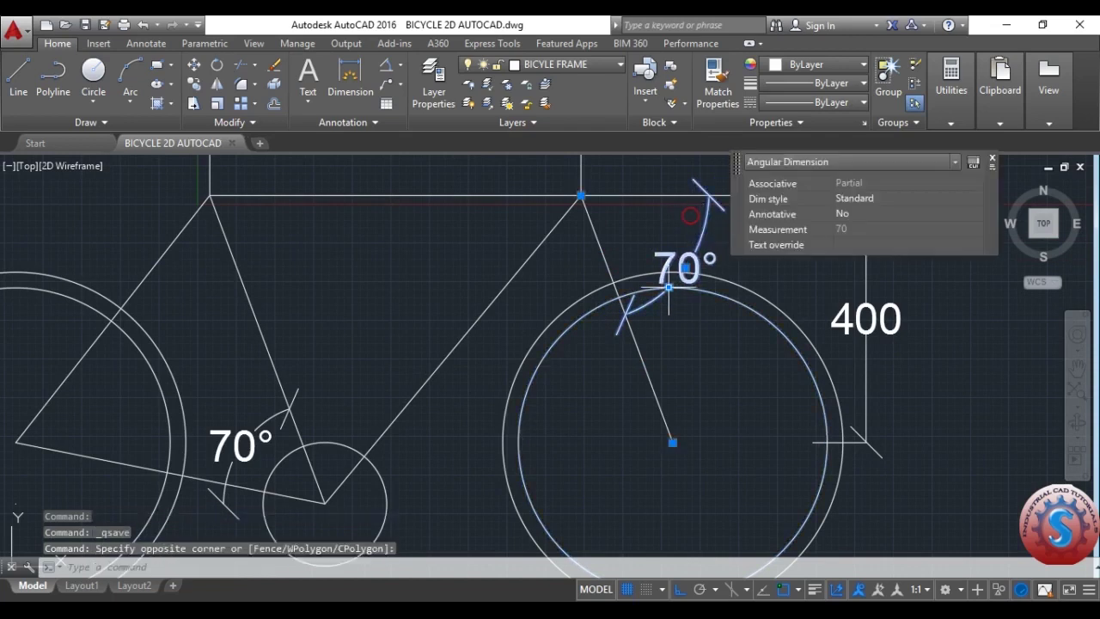
click(668, 287)
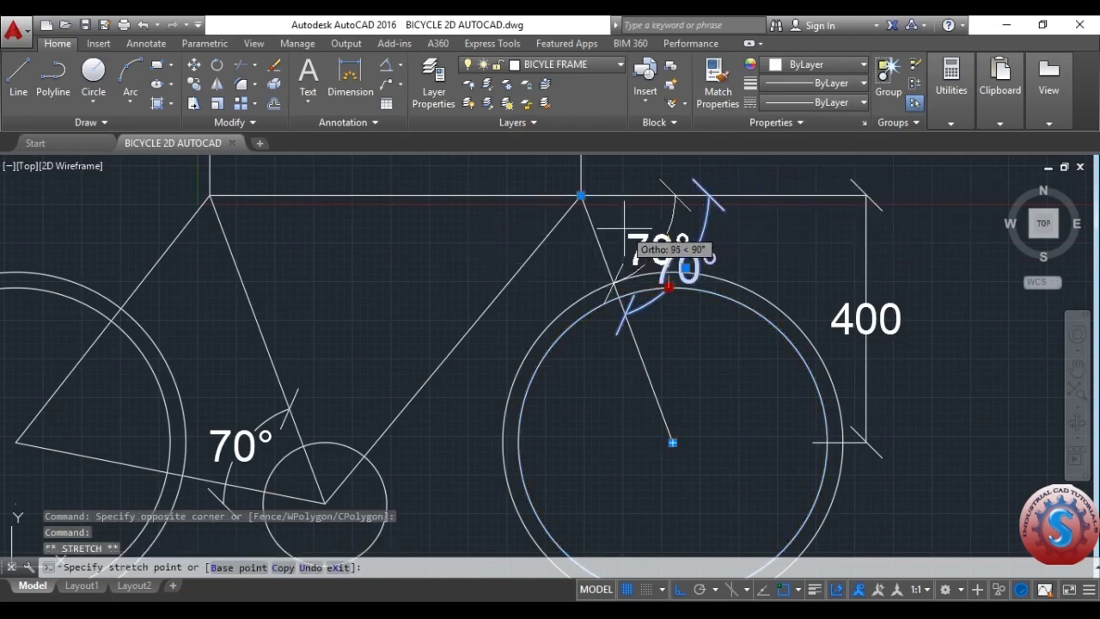
click(625, 231)
scroll(625, 230, down, 5)
key(Escape)
scroll(623, 297, up, 2)
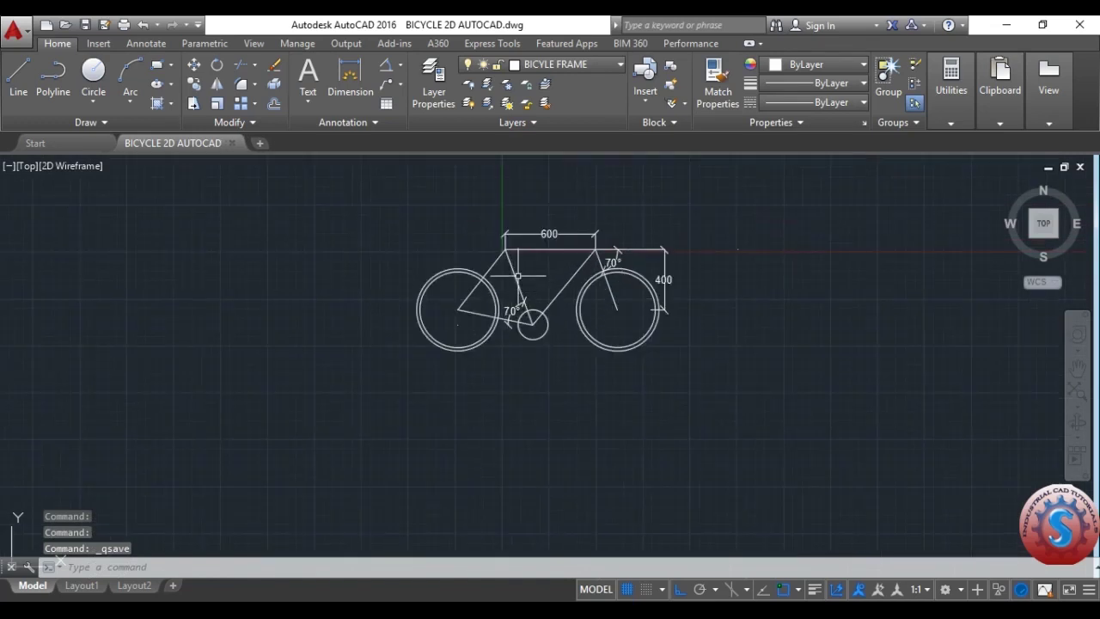
Draw a 50 mm diameter hub circle at the centre of the left wheel.
scroll(517, 275, up, 2)
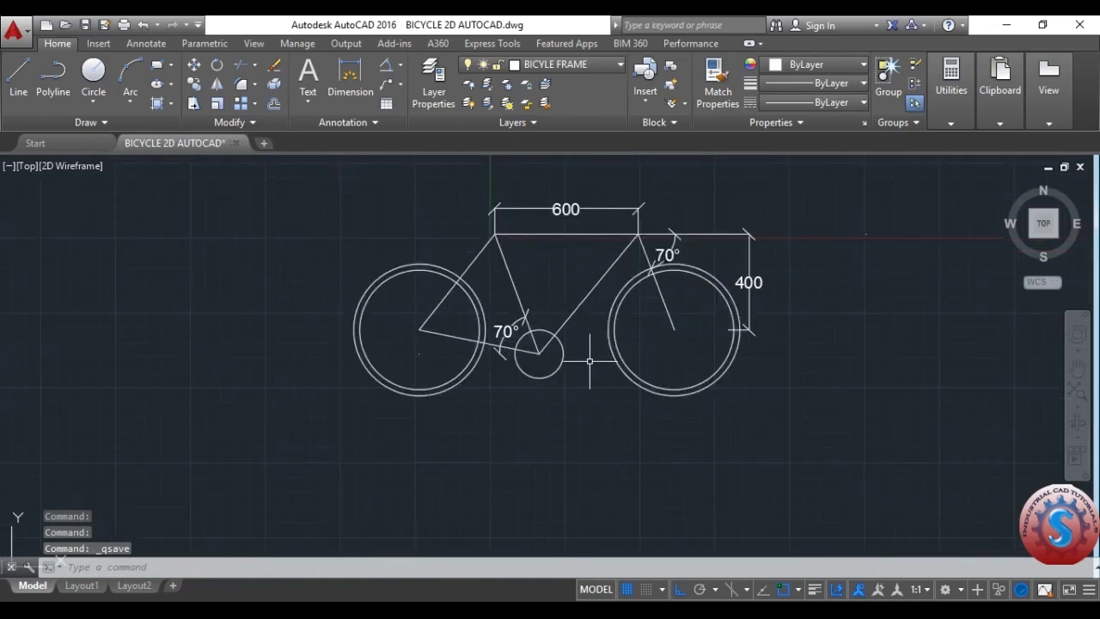
text(c)
key(Return)
click(419, 328)
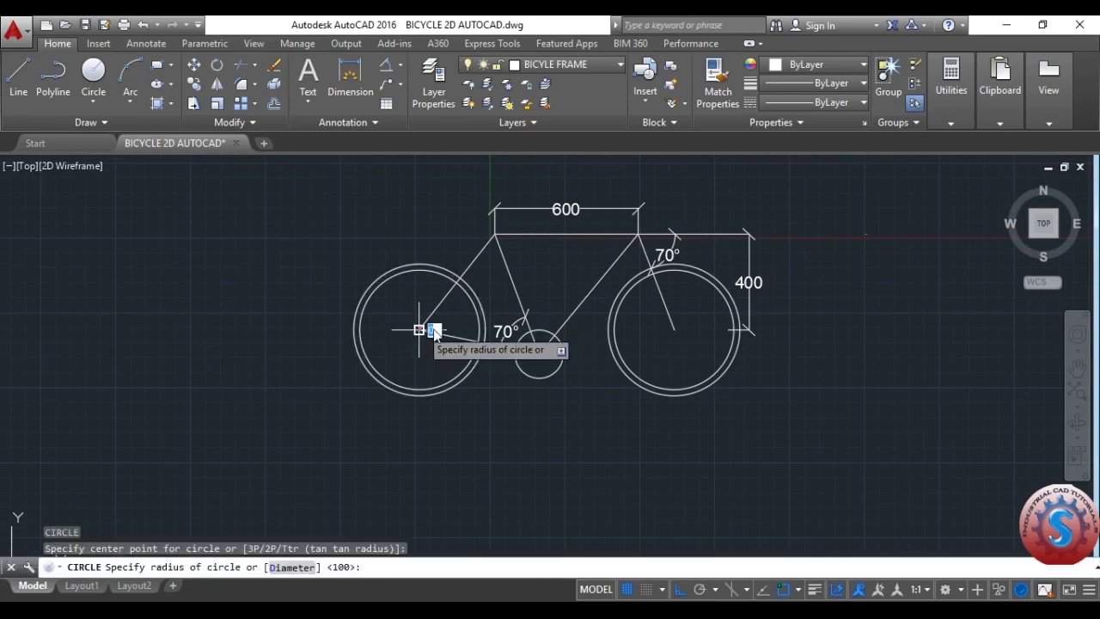
text(D)
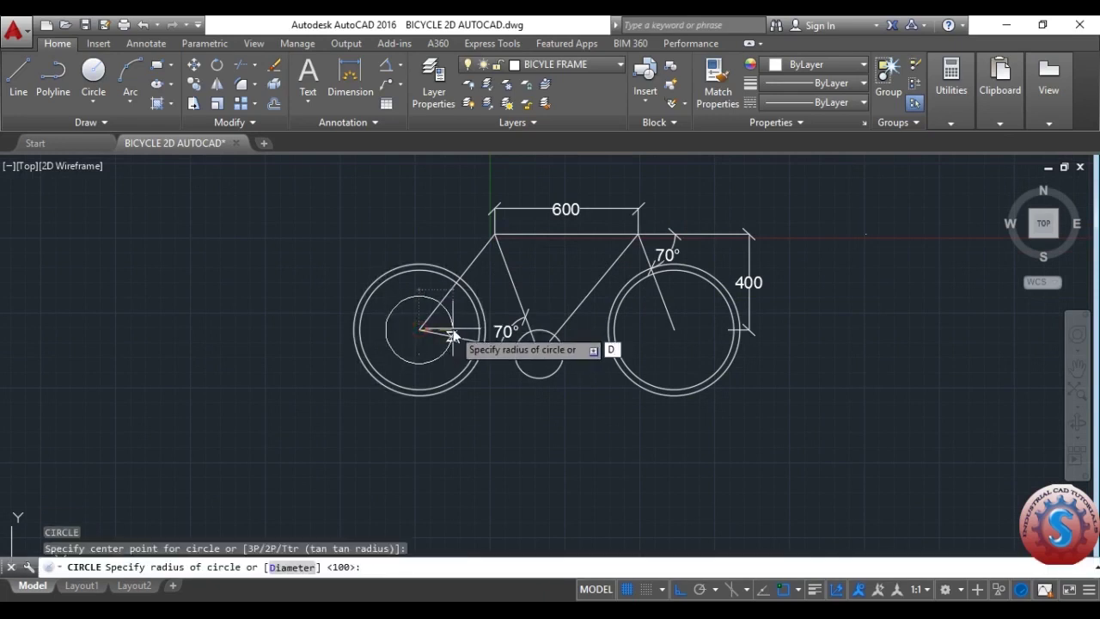
key(Return)
text(50)
key(Return)
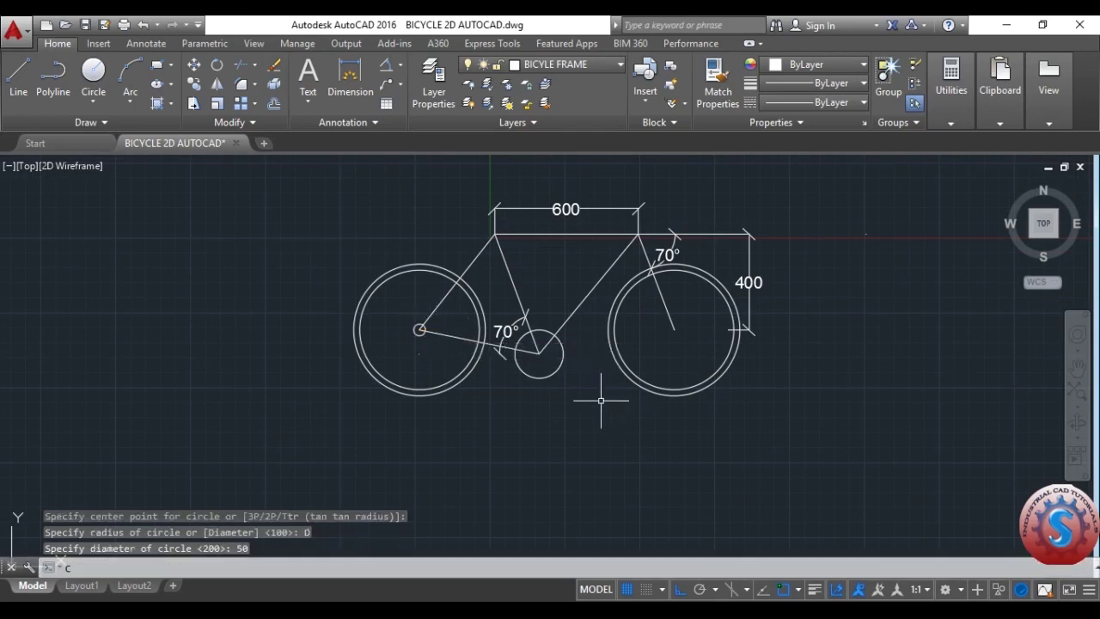
Draw a 50 mm diameter hub circle at the centre of the right wheel, and save the drawing.
key(Return)
click(677, 330)
text(D)
key(Return)
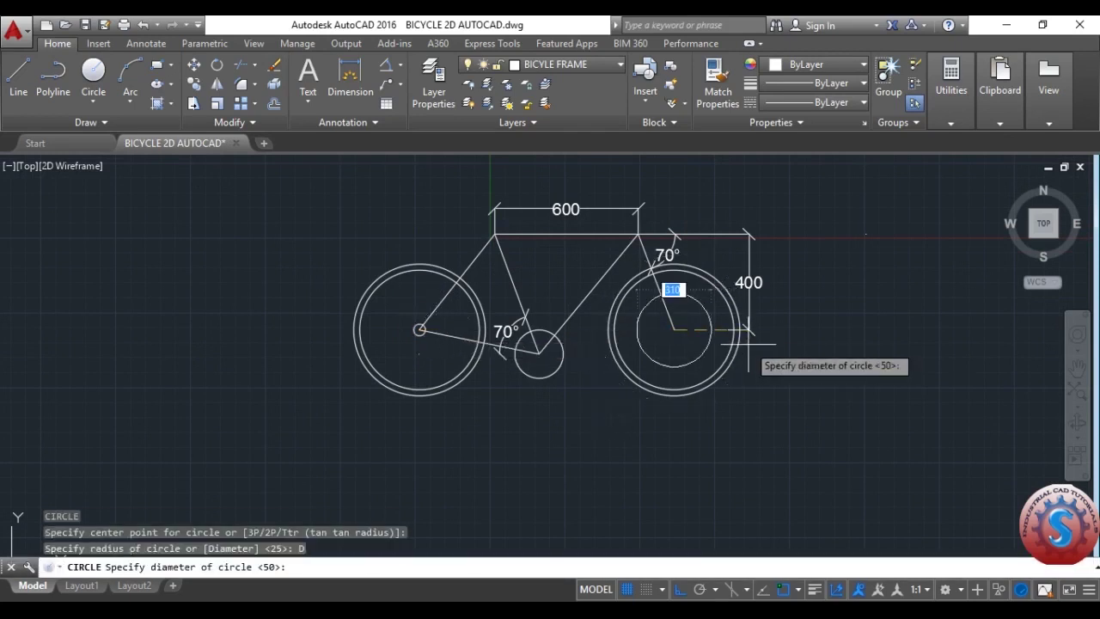
text(50)
key(Return)
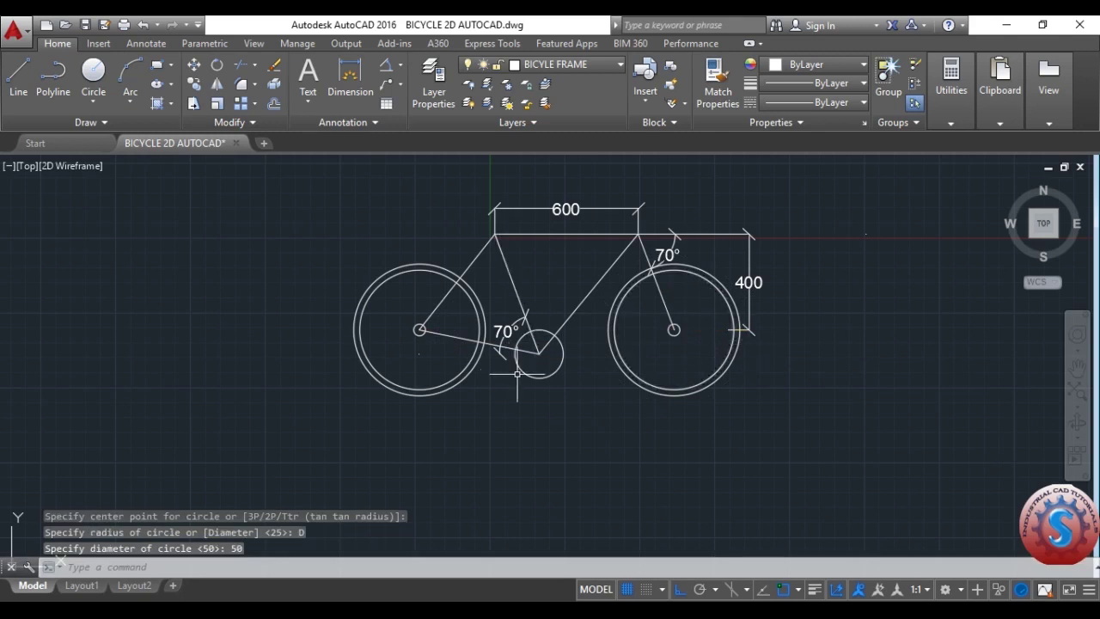
key(ctrl+s)
Set the diameter of the circle at the rear triangle's bottom vertex to 150 mm.
click(563, 354)
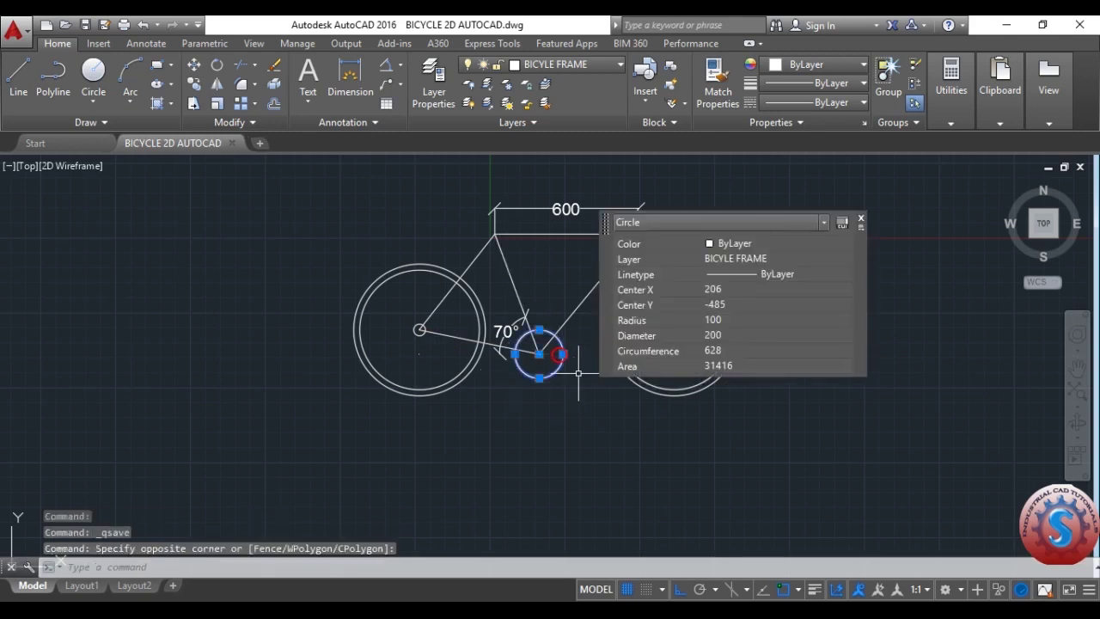
click(734, 322)
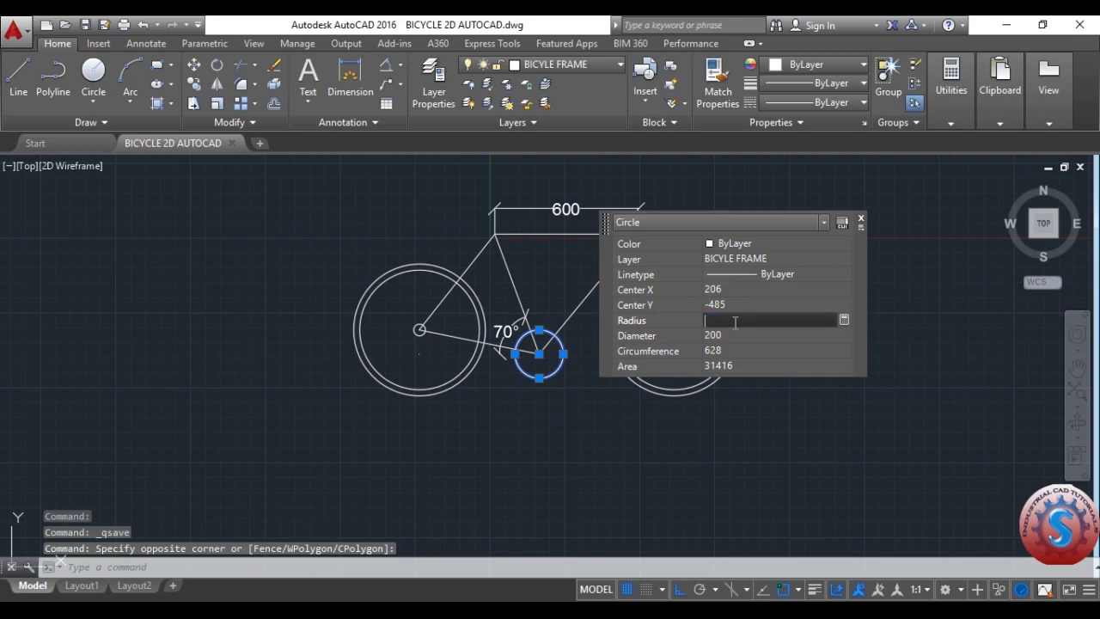
click(727, 335)
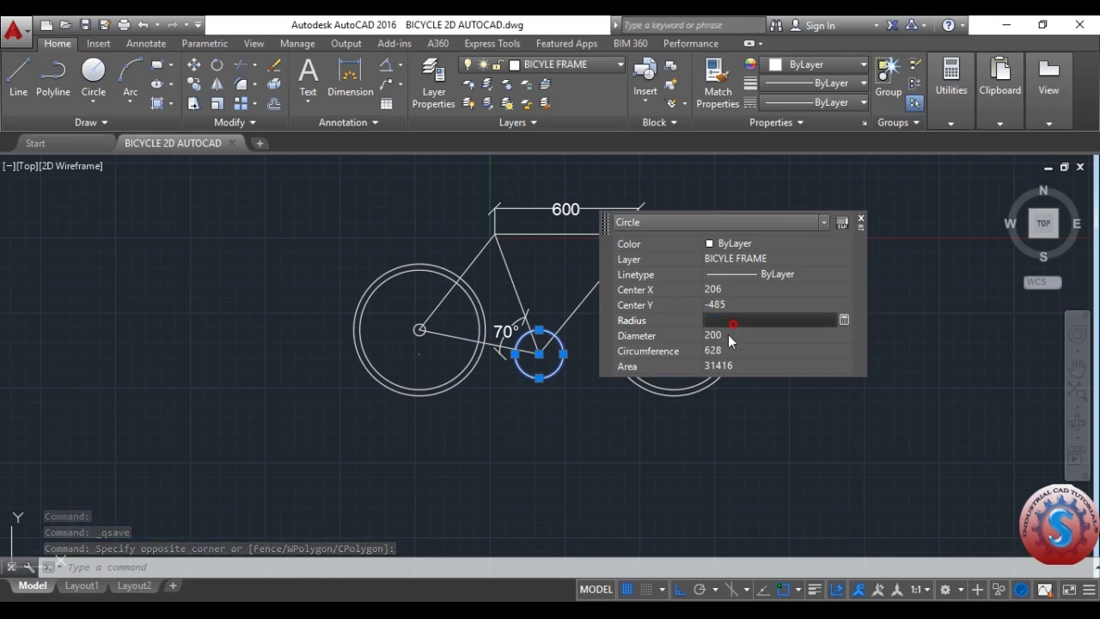
text(150)
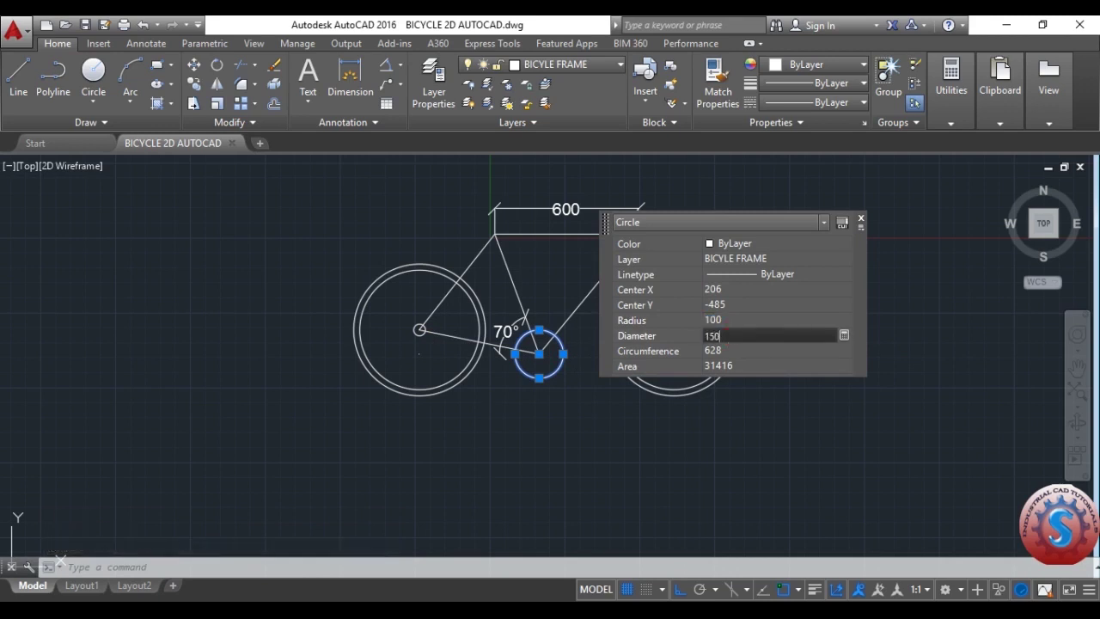
key(Return)
click(722, 419)
key(Escape)
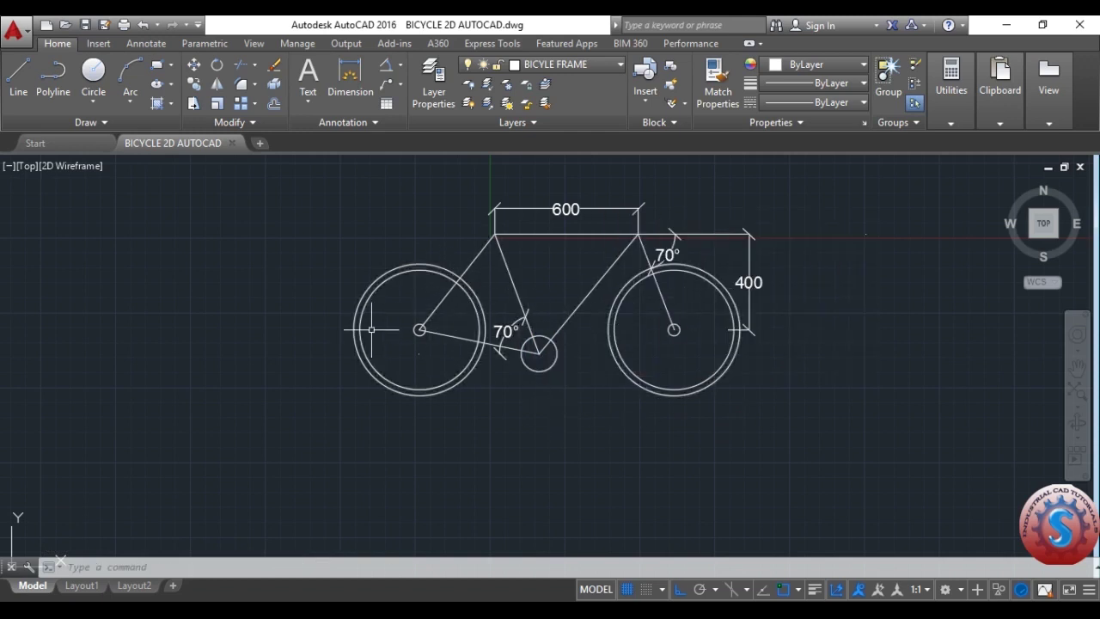
Draw a vertical spoke line from the left wheel's centre up to its inner rim circle, and save the drawing.
text(l)
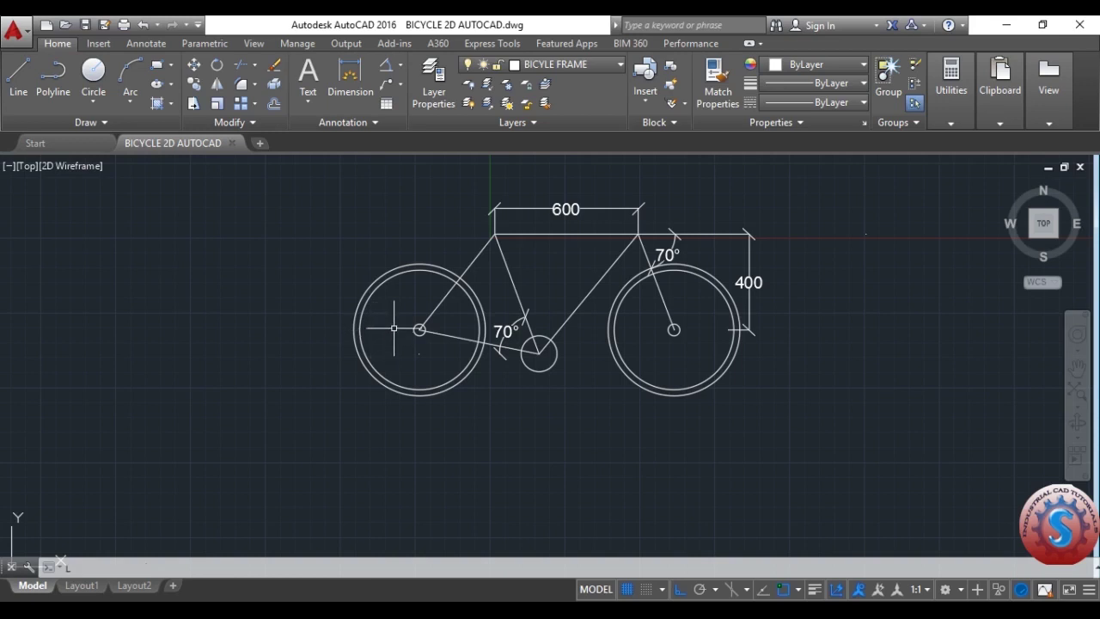
key(Return)
scroll(423, 331, up, 2)
click(416, 331)
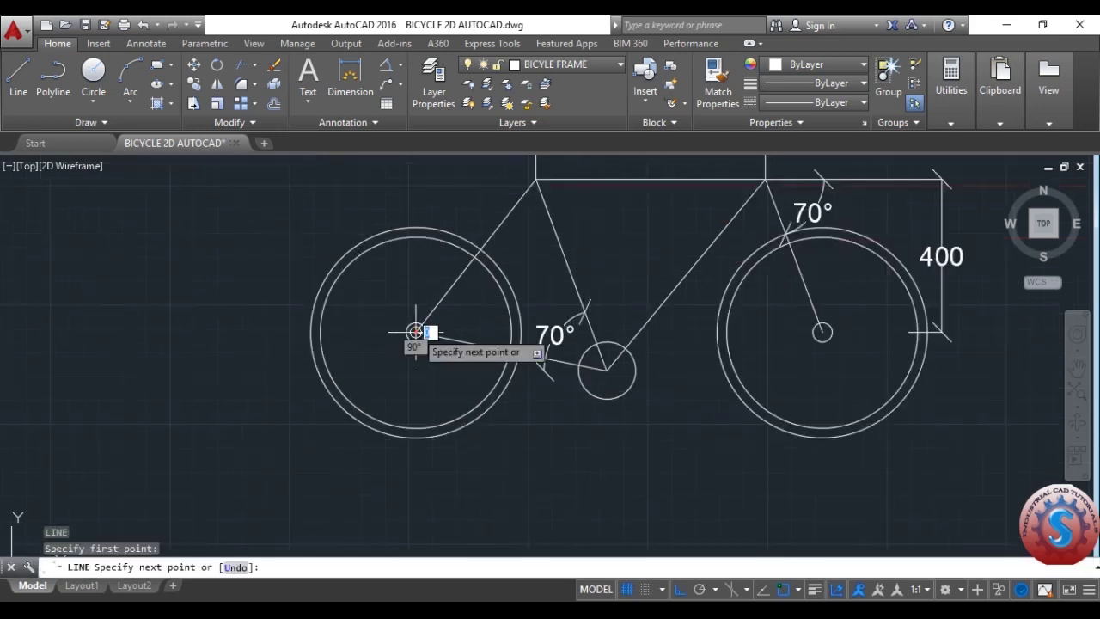
key(ctrl+s)
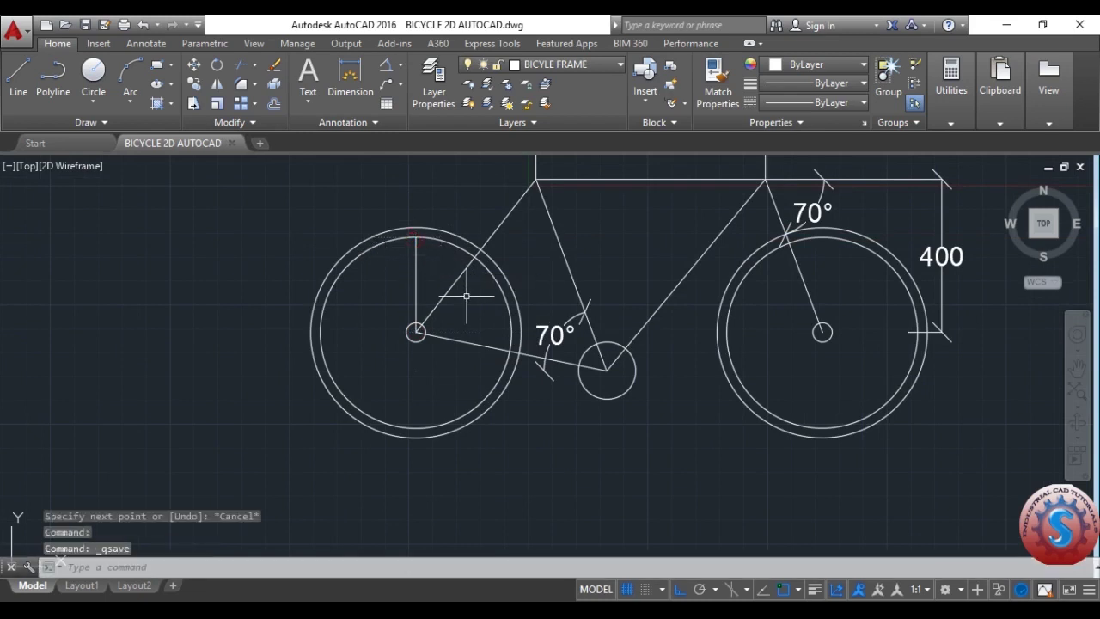
text(AARAY)
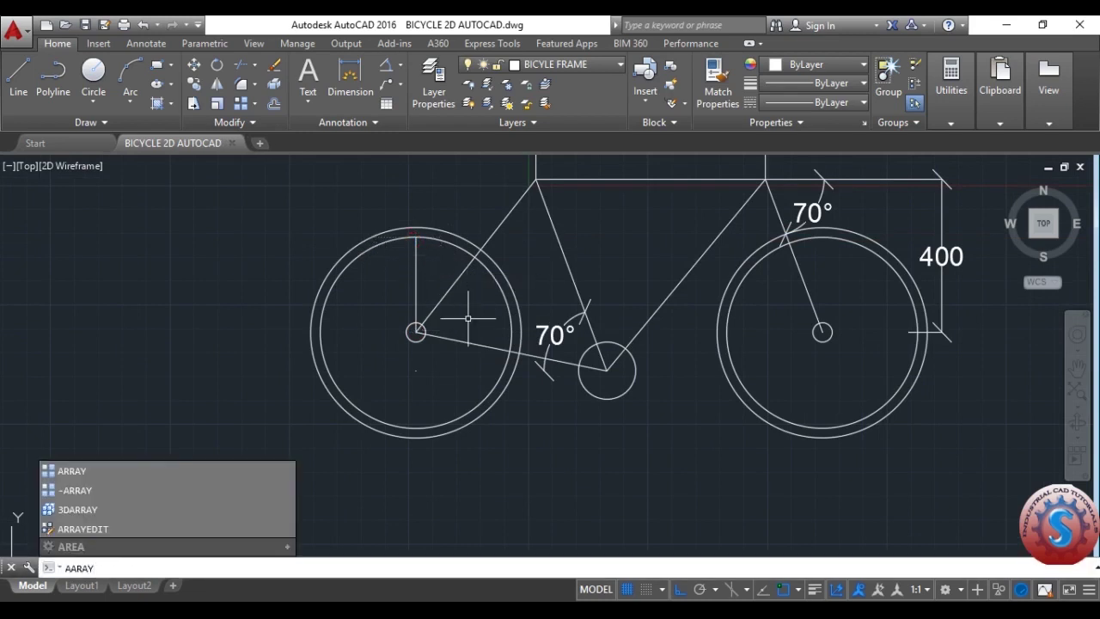
key(Return)
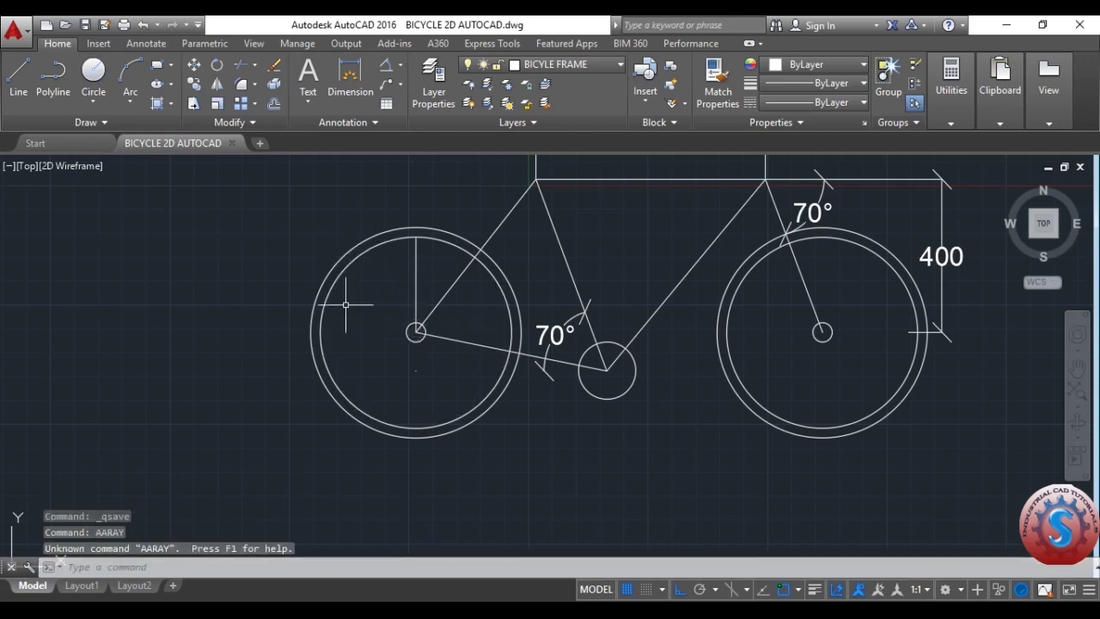
scroll(345, 305, down, 2)
key(ctrl+s)
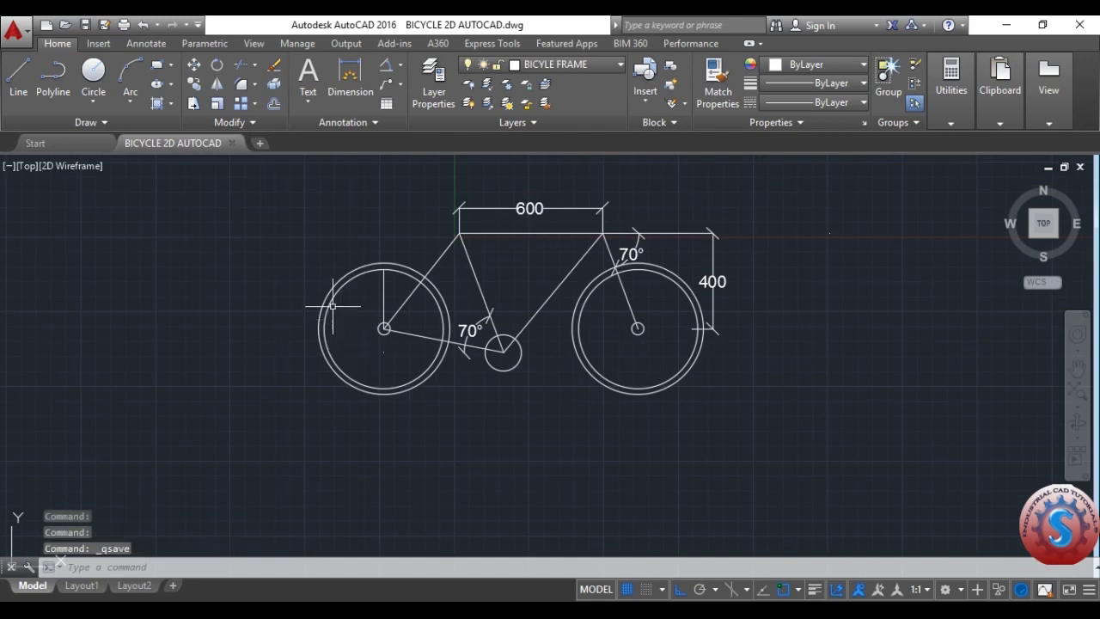
Create a polar array of the vertical spoke line around the left wheel's centre.
scroll(333, 305, up, 2)
text(ARRAY)
key(Return)
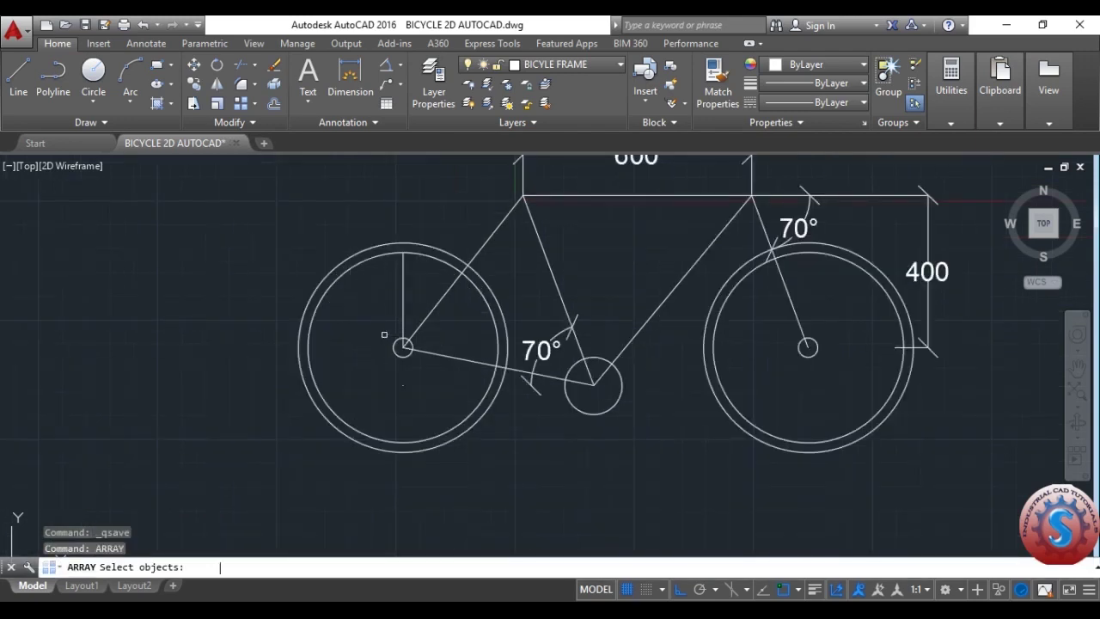
click(404, 263)
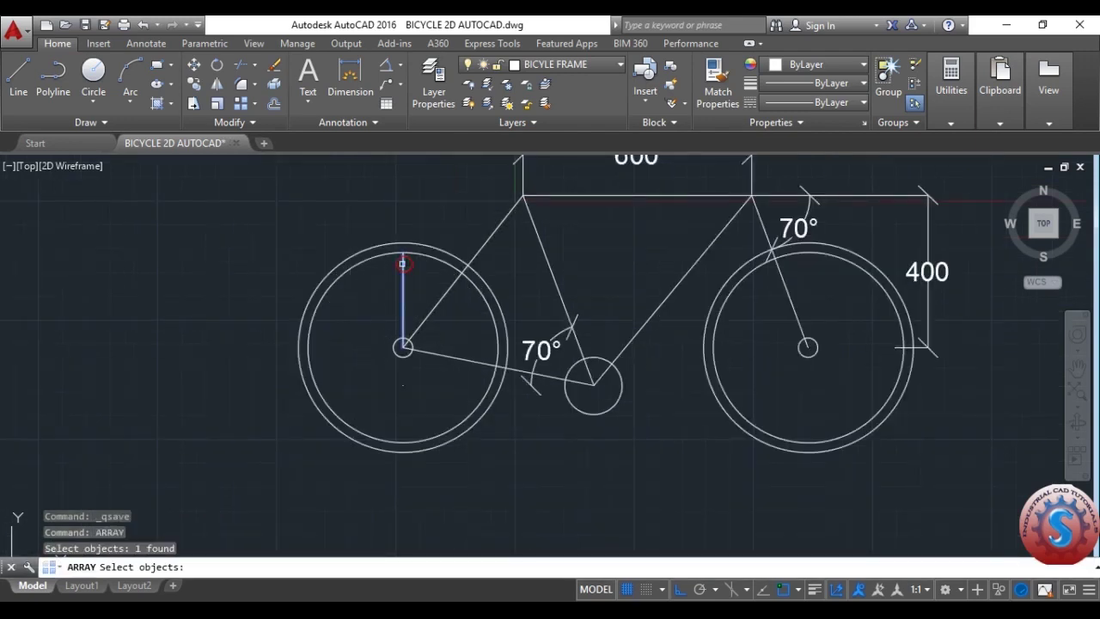
key(Return)
click(311, 567)
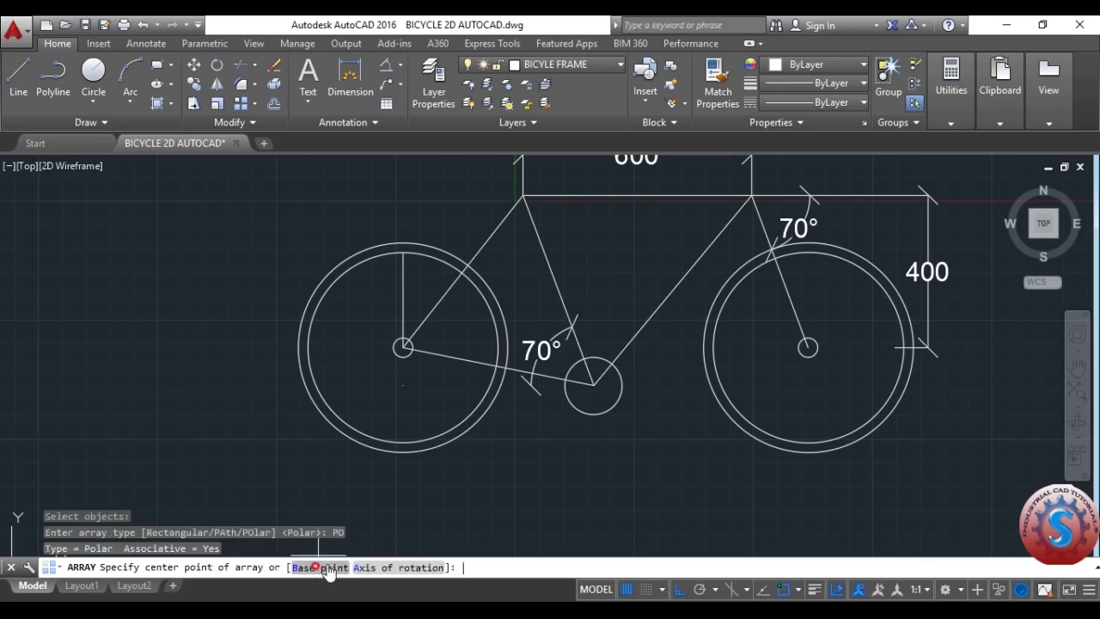
click(403, 347)
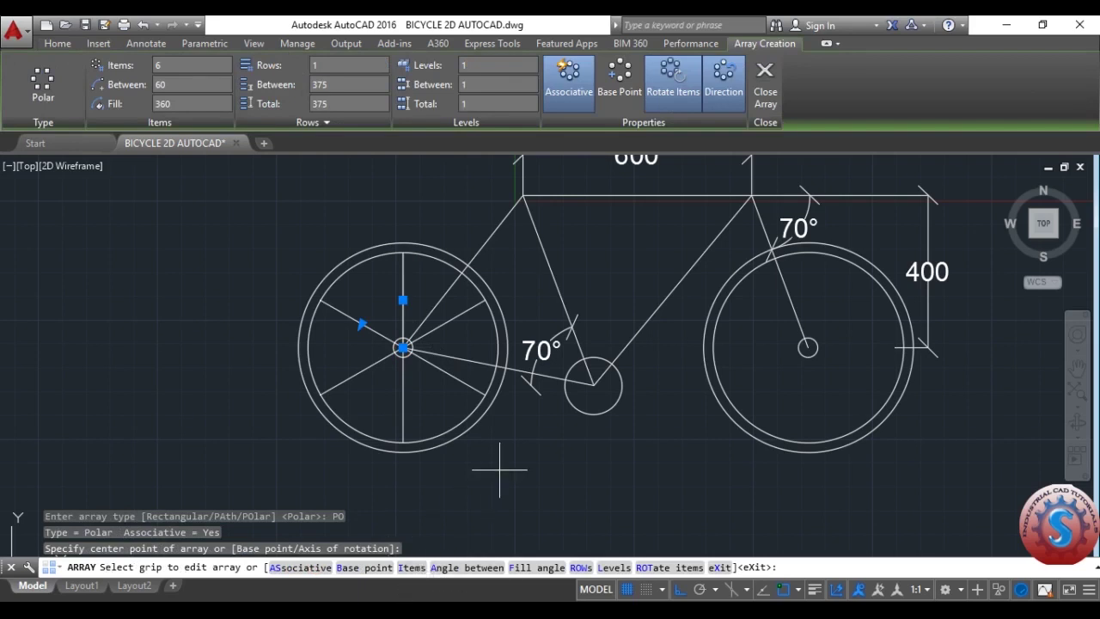
key(Return)
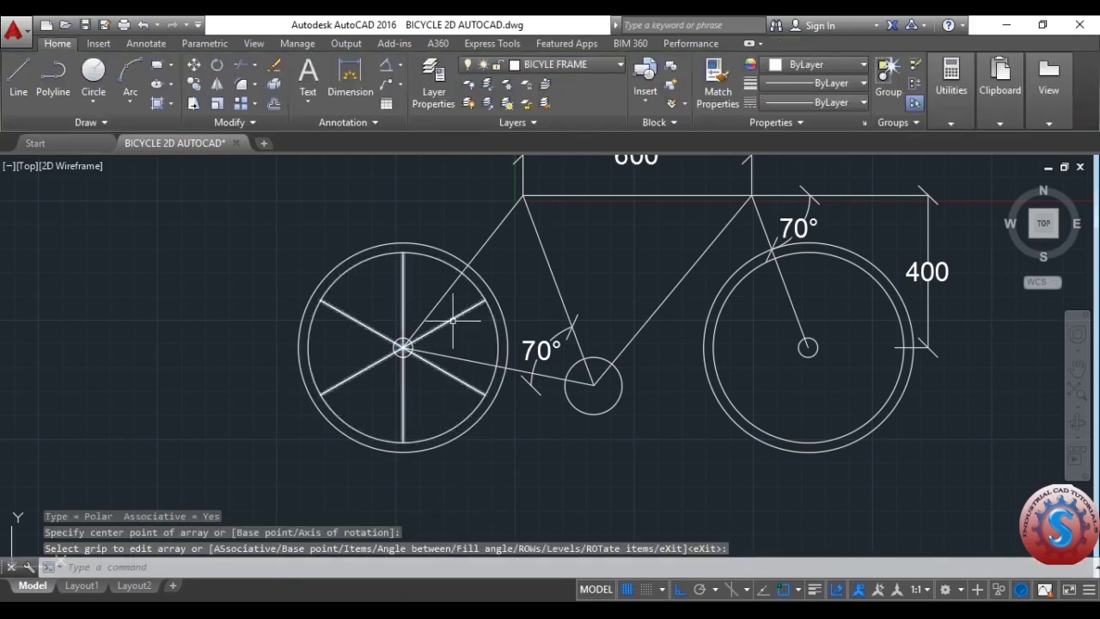
Set the left wheel's spoke array to 25 items, and save the drawing.
click(453, 319)
click(612, 226)
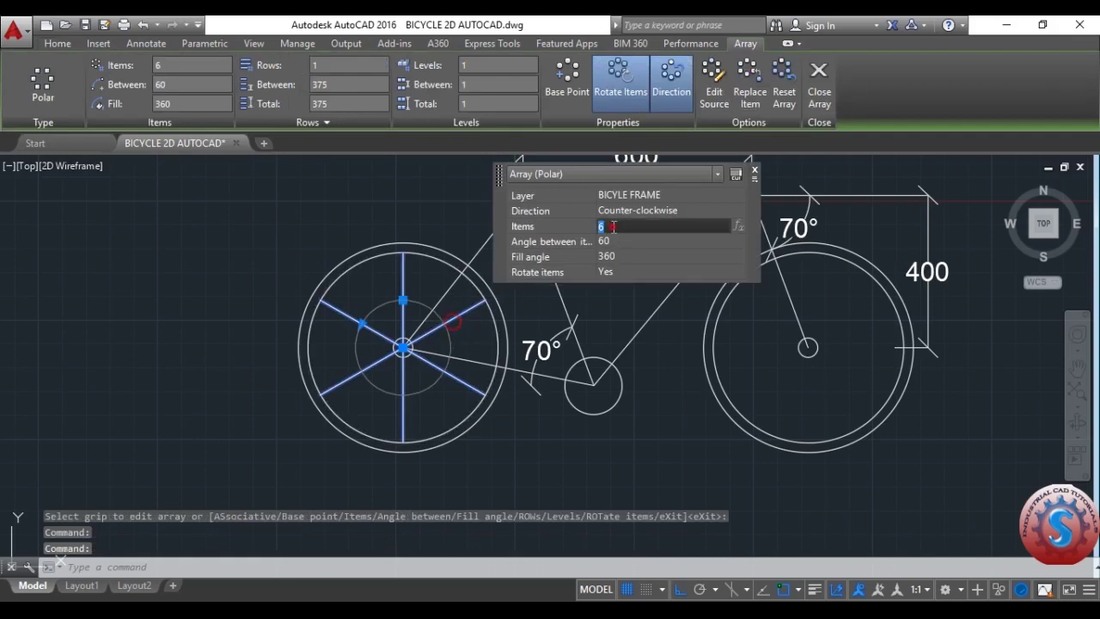
text(25)
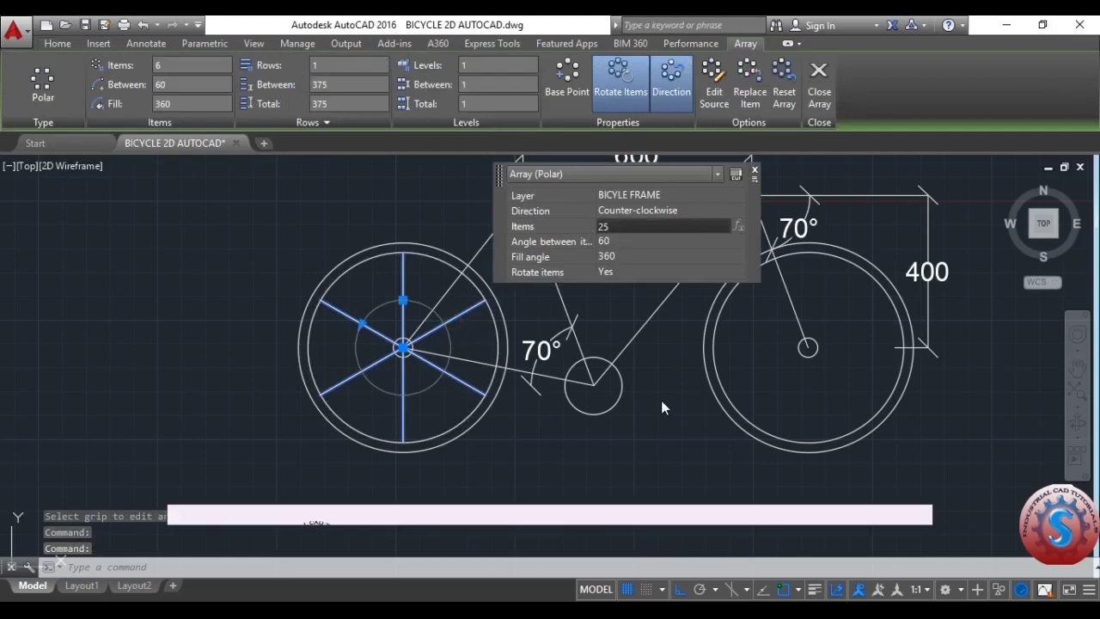
key(Return)
key(Escape)
key(ctrl+s)
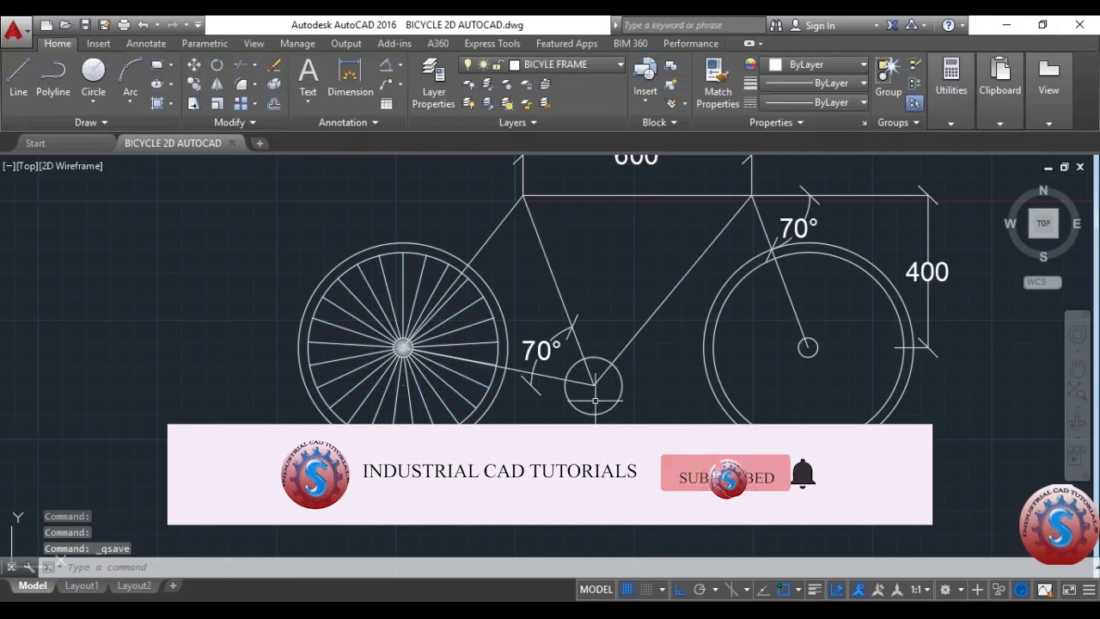
Copy the spoke array from the left wheel's centre to the right wheel's centre, and save the drawing.
scroll(505, 410, down, 2)
scroll(506, 410, up, 2)
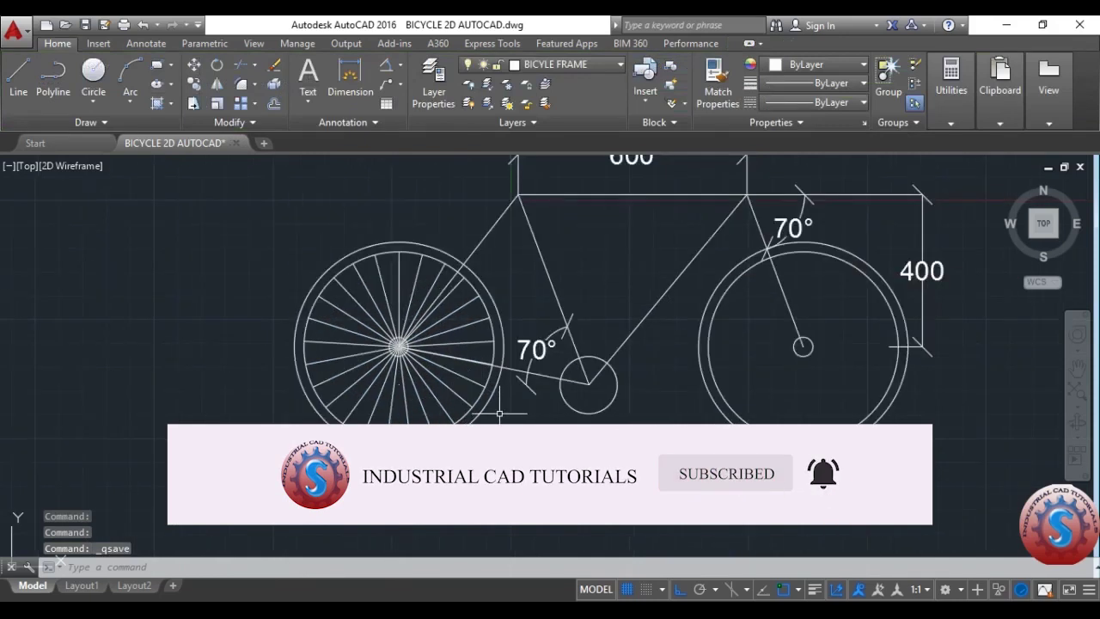
text(co)
key(Return)
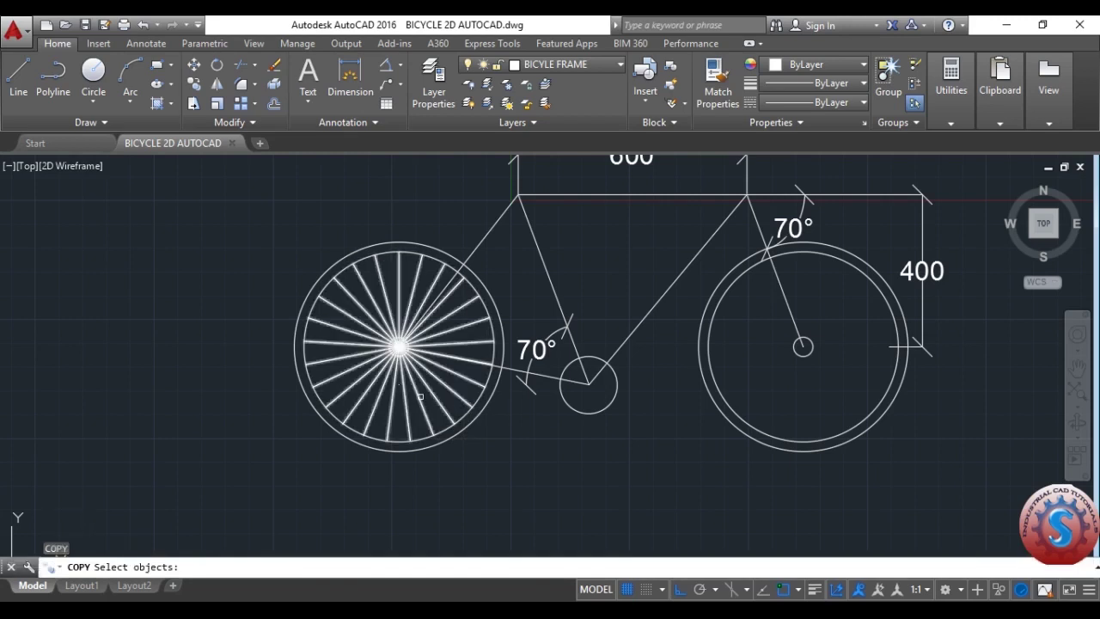
click(421, 396)
key(Return)
scroll(399, 346, up, 2)
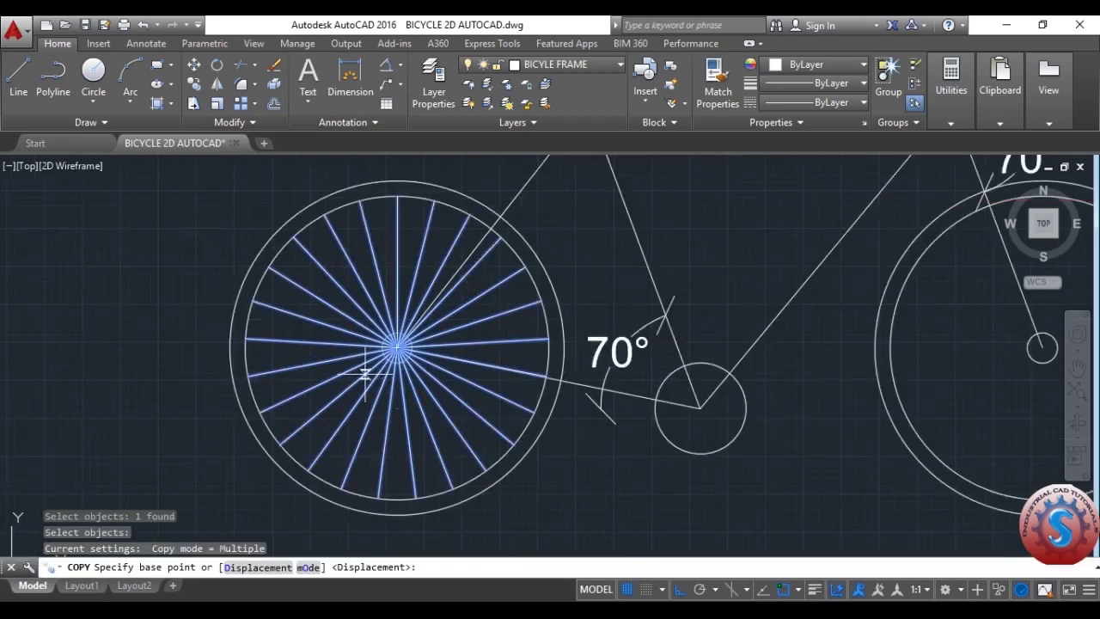
click(398, 347)
scroll(516, 344, down, 3)
scroll(659, 344, up, 6)
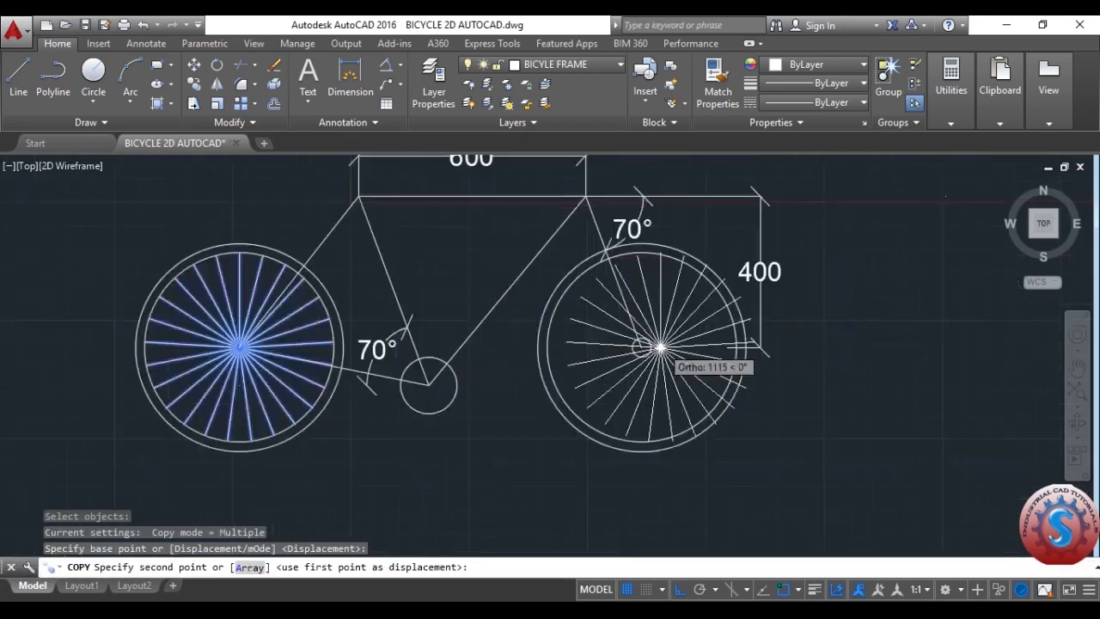
click(592, 332)
scroll(593, 332, down, 3)
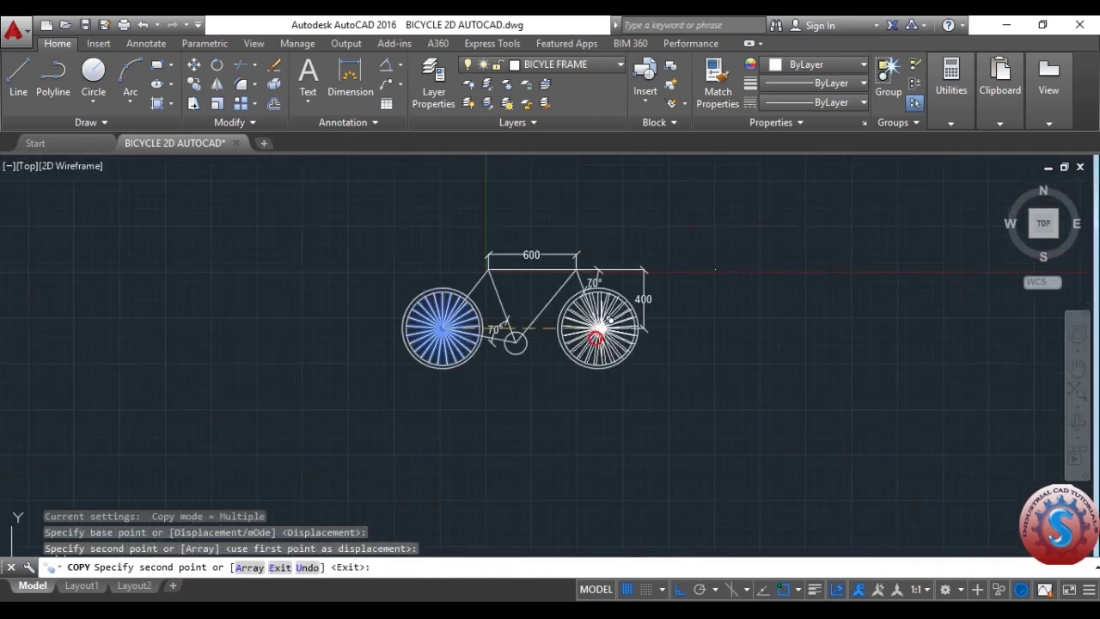
key(Escape)
key(ctrl+s)
scroll(569, 252, up, 2)
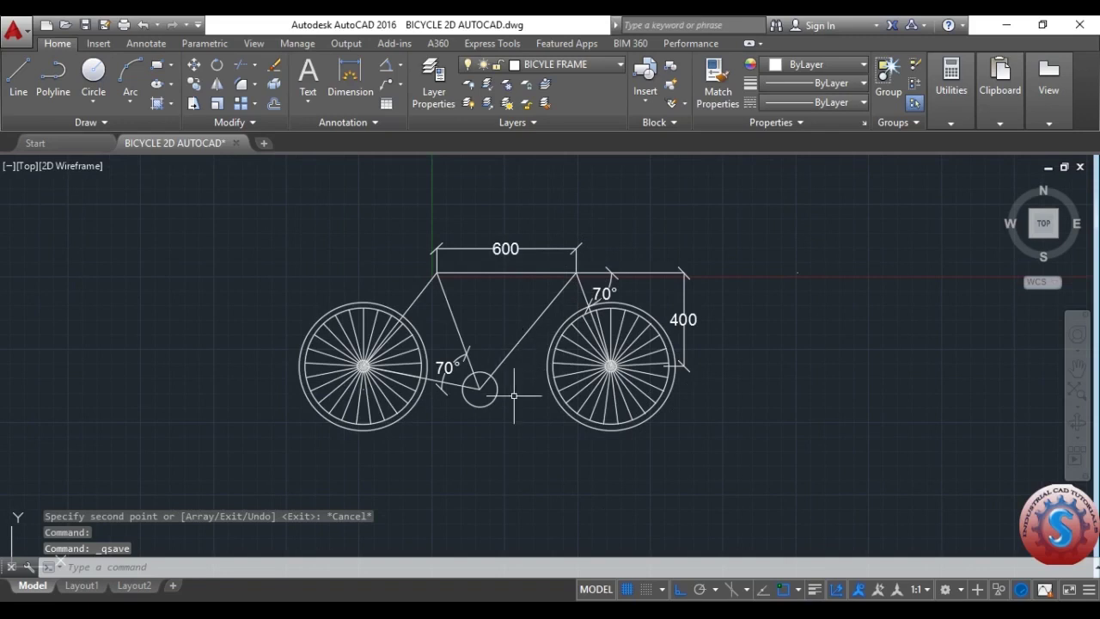
click(512, 391)
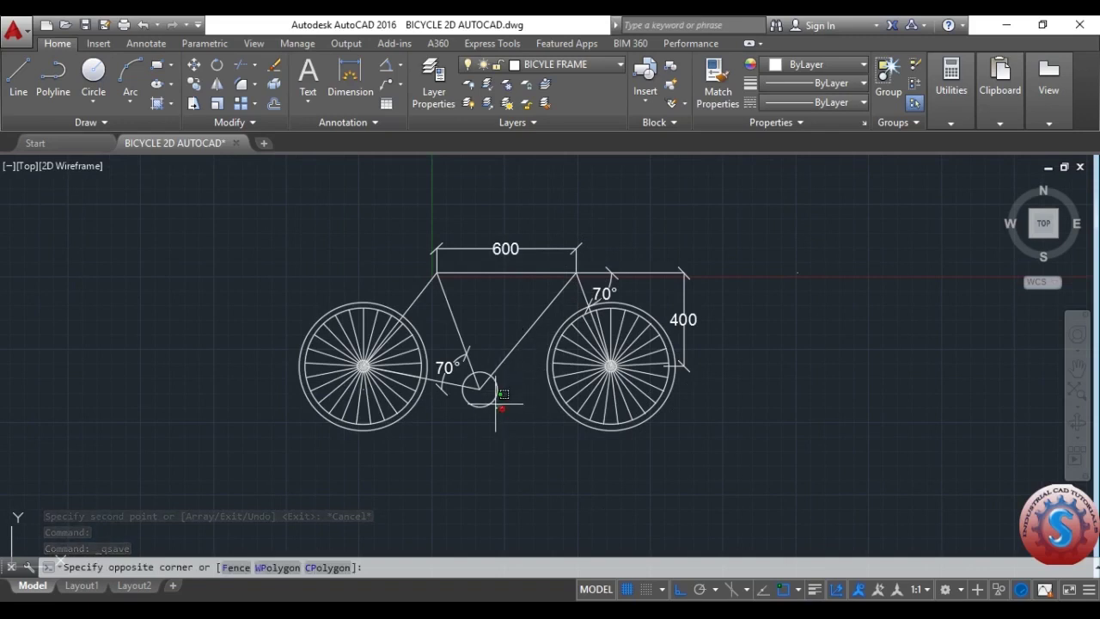
click(498, 402)
right_click(501, 400)
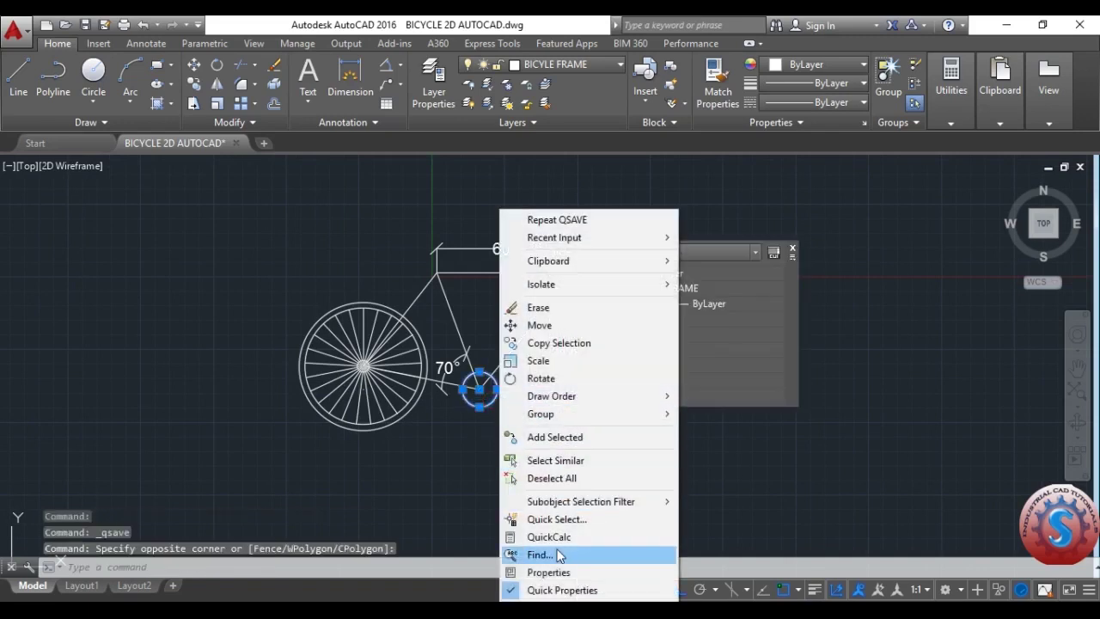
click(1050, 473)
key(Escape)
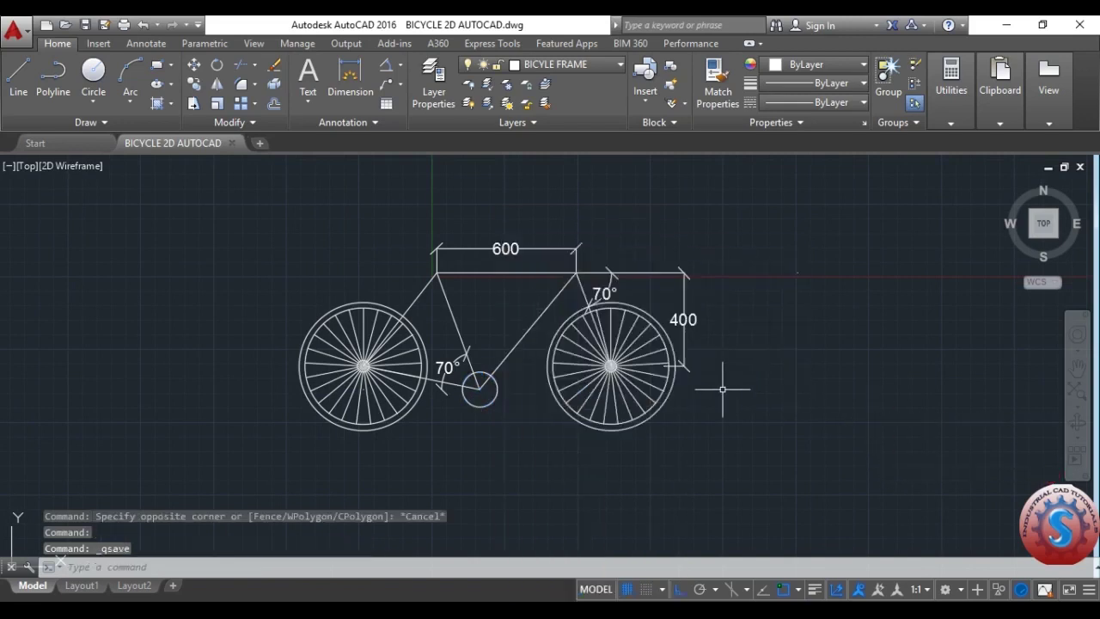
Hatch the rims between the inner and outer circles of both wheels with the ANSI31 pattern, and save the drawing.
scroll(337, 337, up, 2)
scroll(376, 297, down, 2)
scroll(375, 297, up, 2)
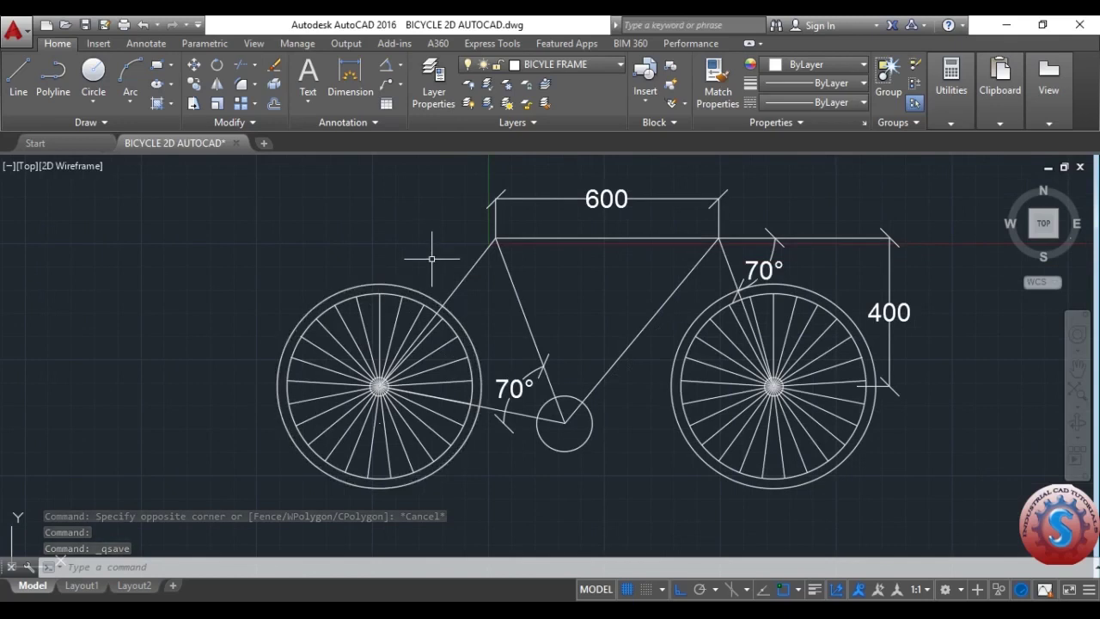
text(h)
key(Return)
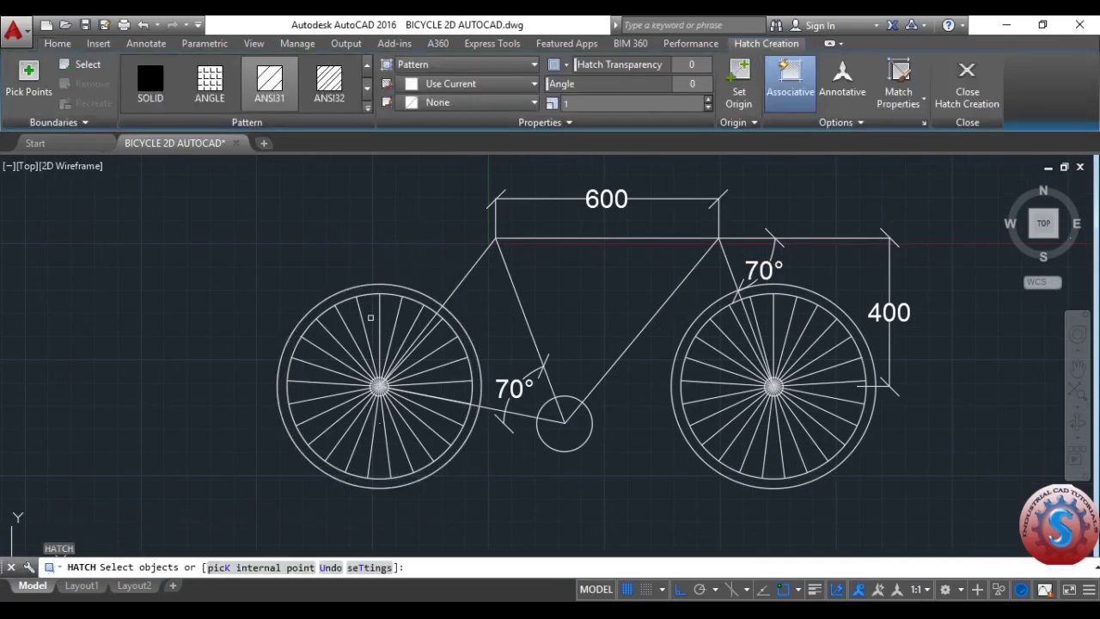
click(370, 294)
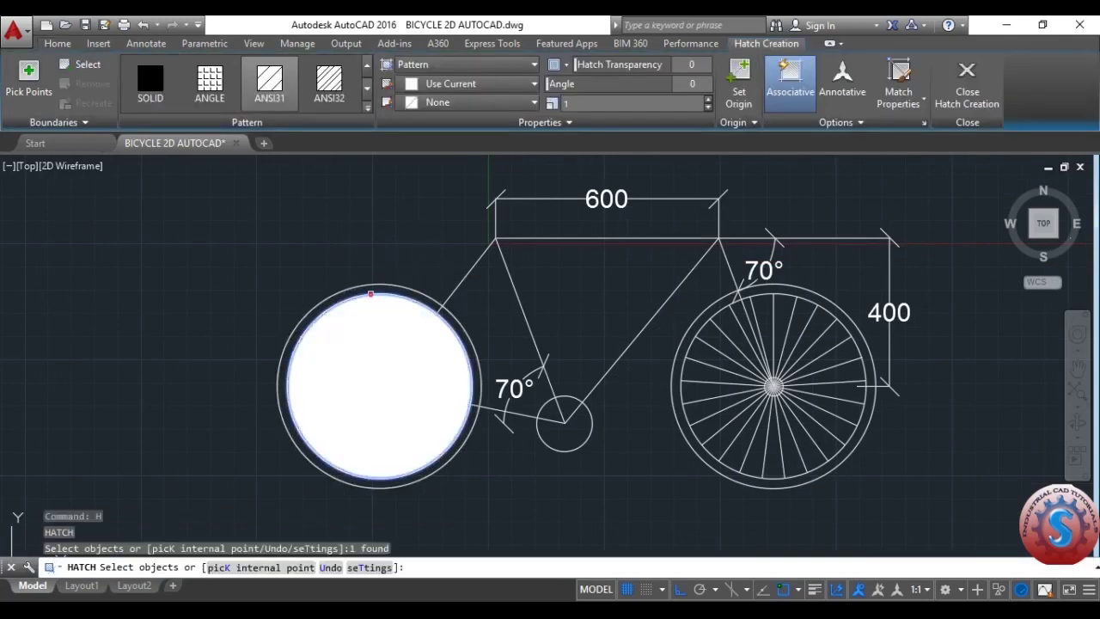
click(367, 284)
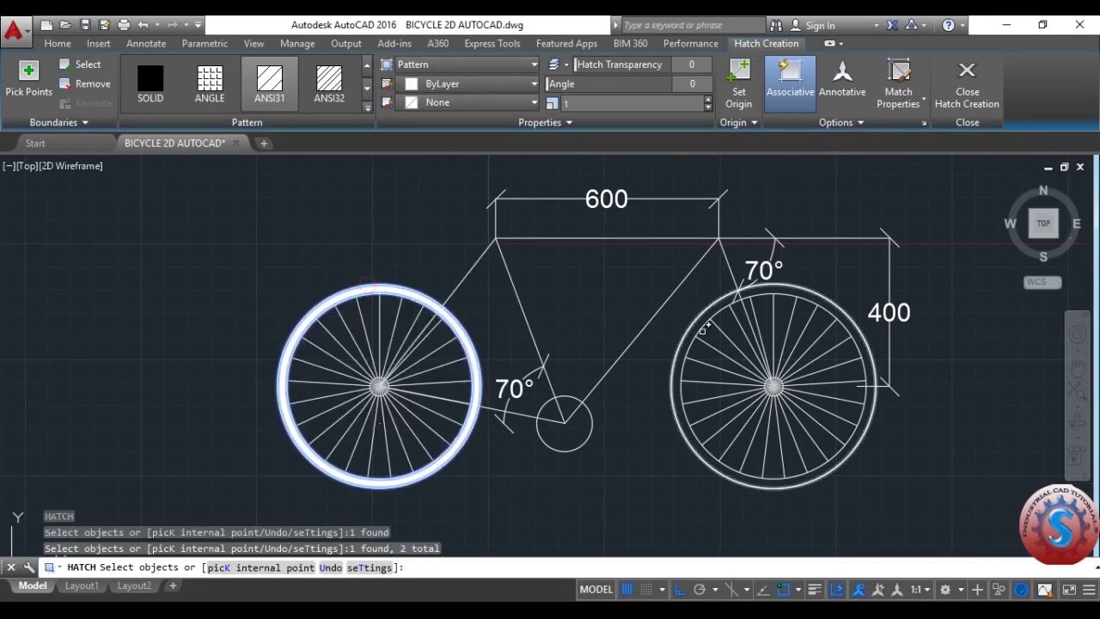
click(701, 325)
click(694, 321)
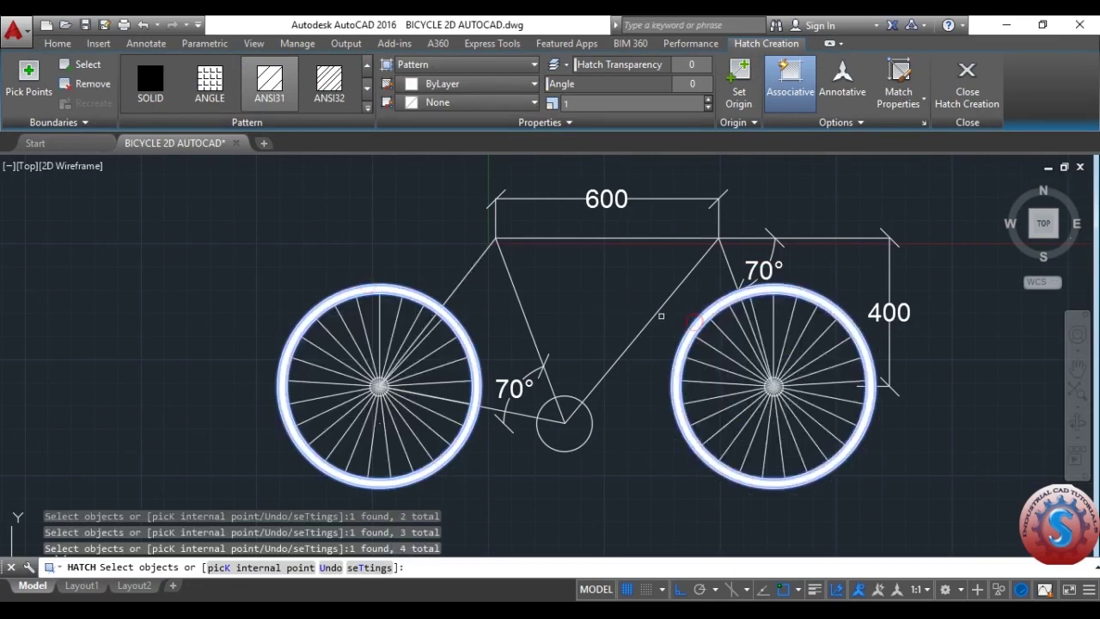
key(Return)
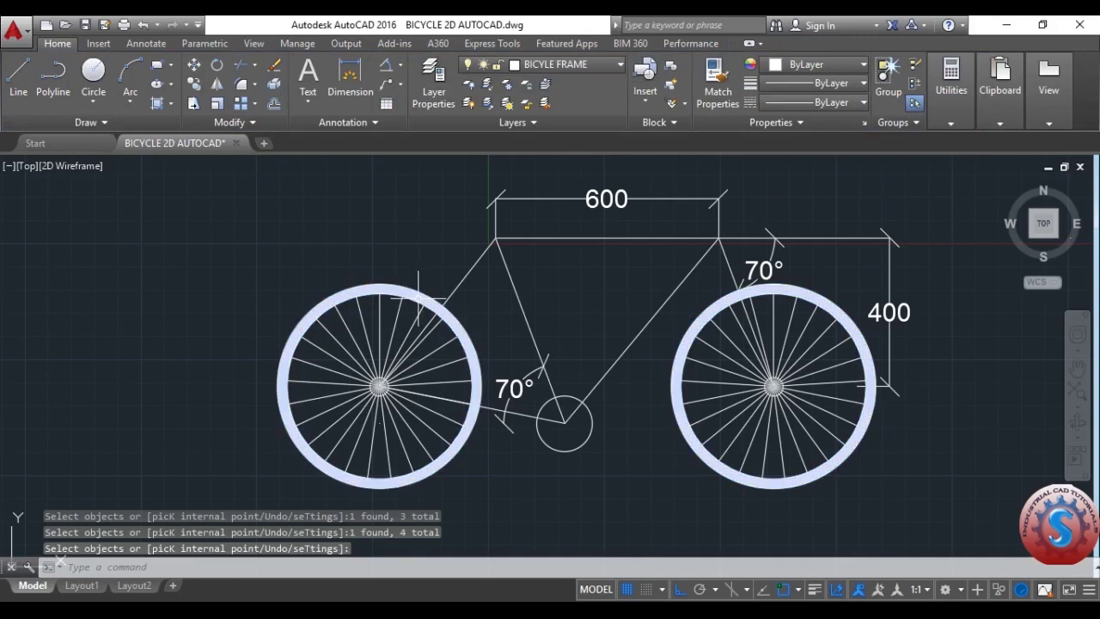
click(420, 297)
key(ctrl+s)
Set the colour of the wheel rim hatch to Blue, and save the drawing.
scroll(420, 297, up, 2)
scroll(420, 297, up, 2)
click(419, 299)
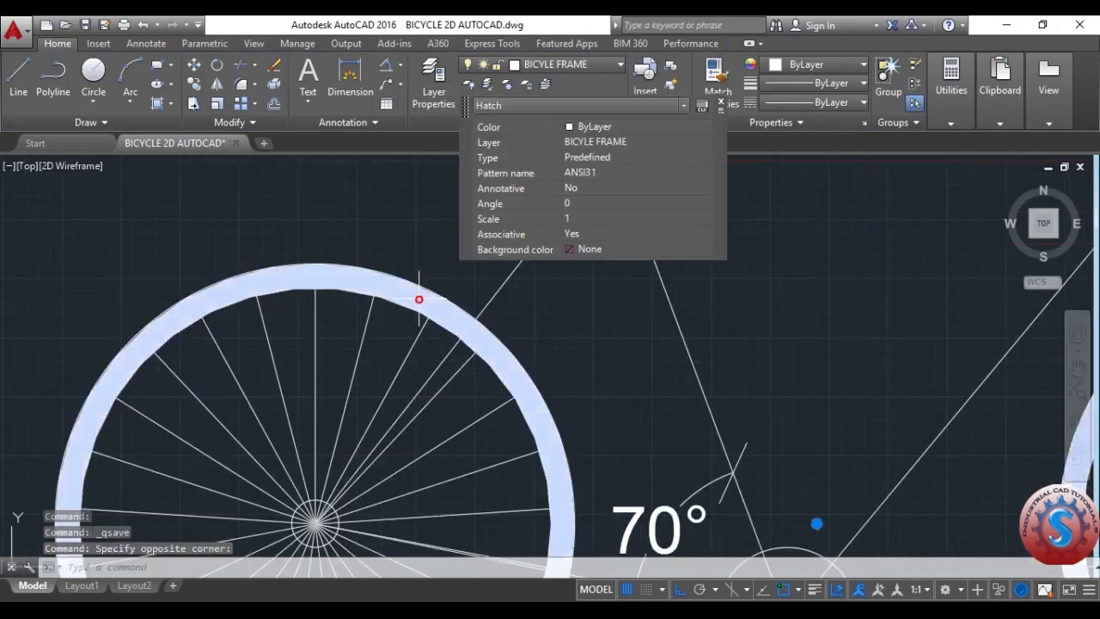
right_click(419, 299)
click(491, 568)
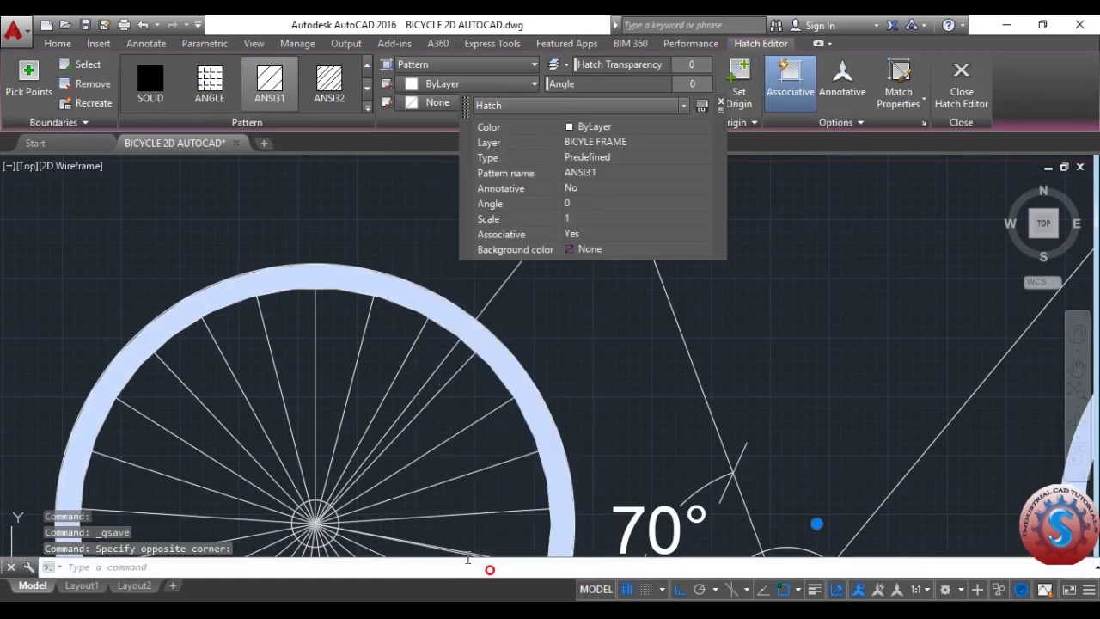
click(200, 106)
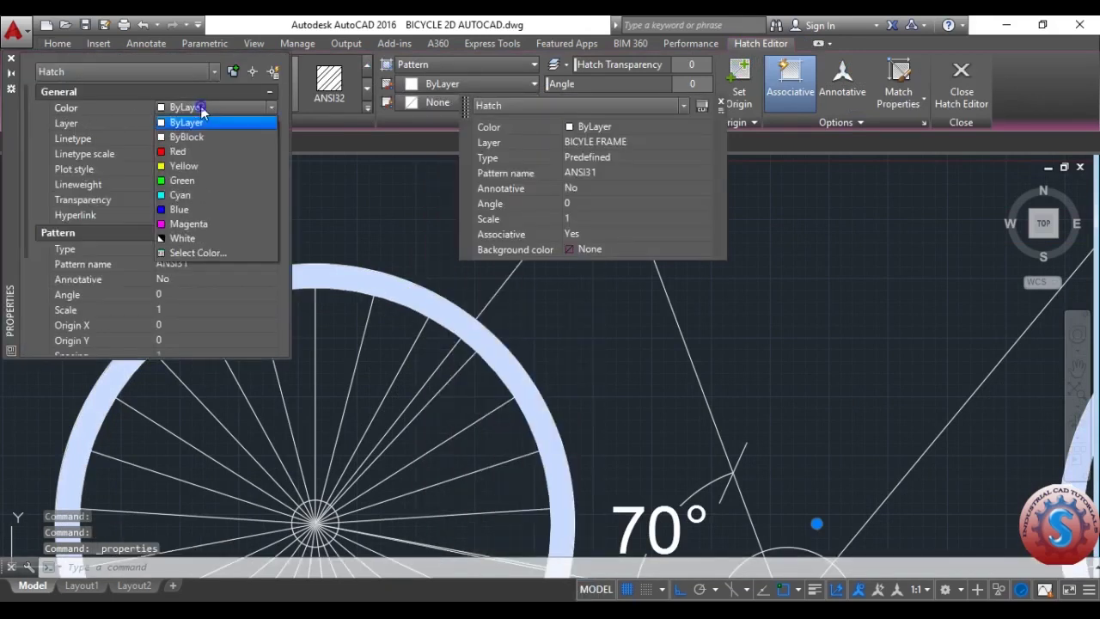
click(183, 210)
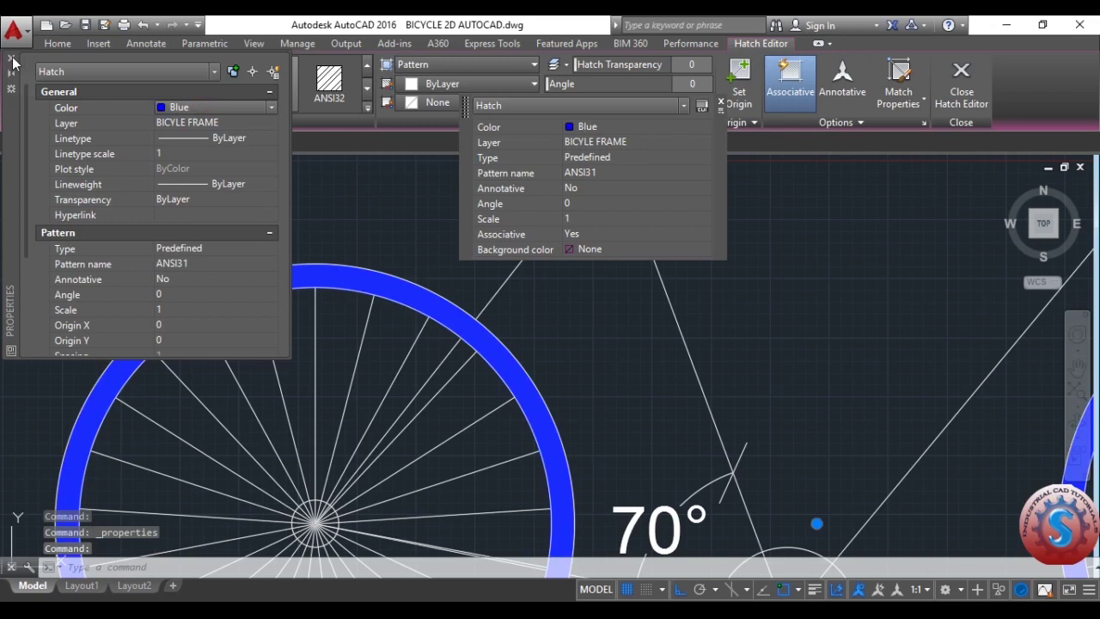
click(11, 60)
key(Escape)
scroll(463, 309, down, 8)
key(ctrl+s)
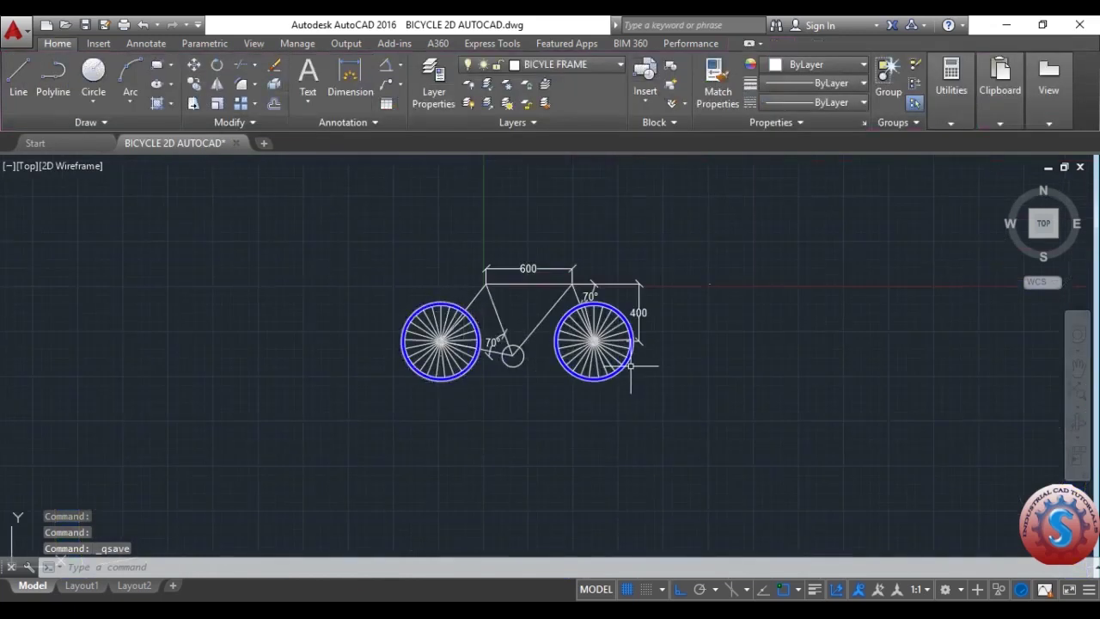
Set the colour of the chainring circle at the bottom of the frame to Cyan.
scroll(631, 365, up, 5)
click(474, 373)
click(454, 357)
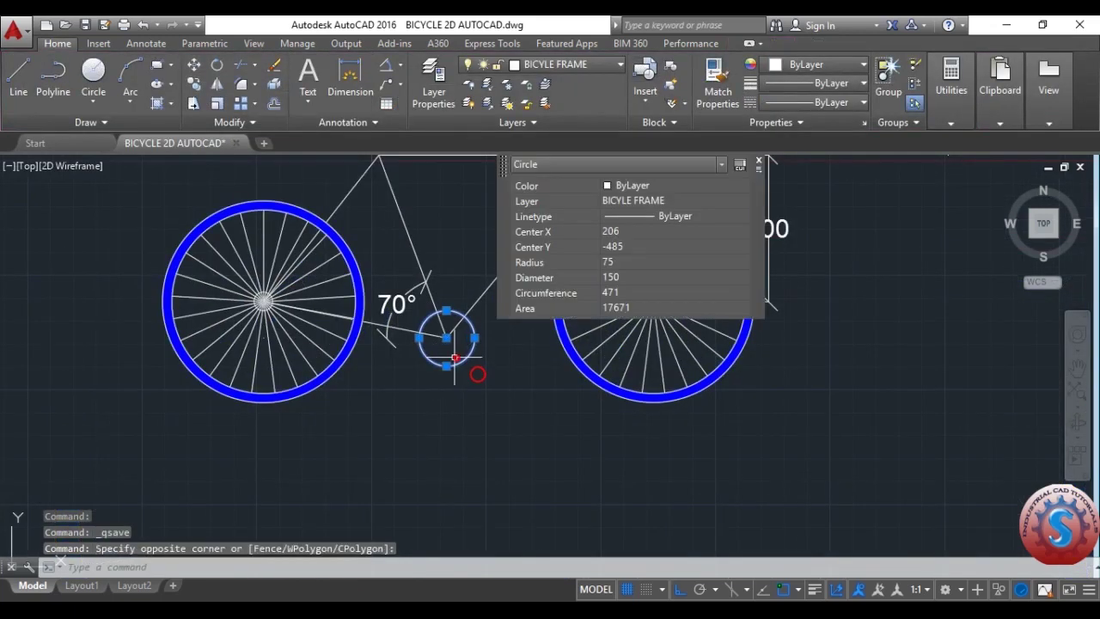
click(640, 185)
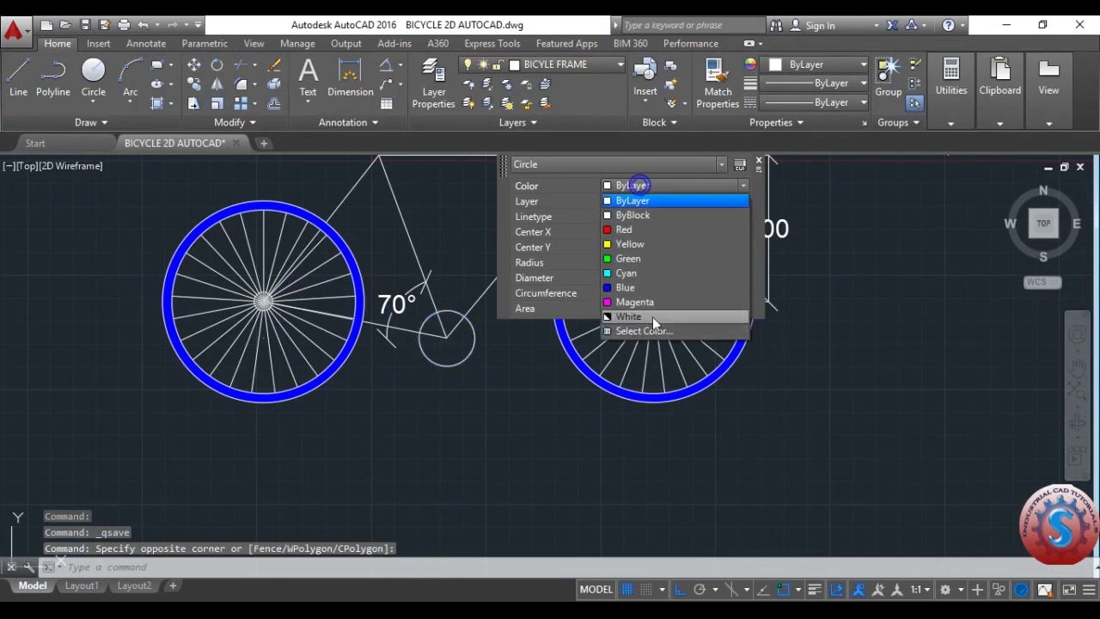
click(652, 273)
key(Escape)
scroll(530, 404, down, 3)
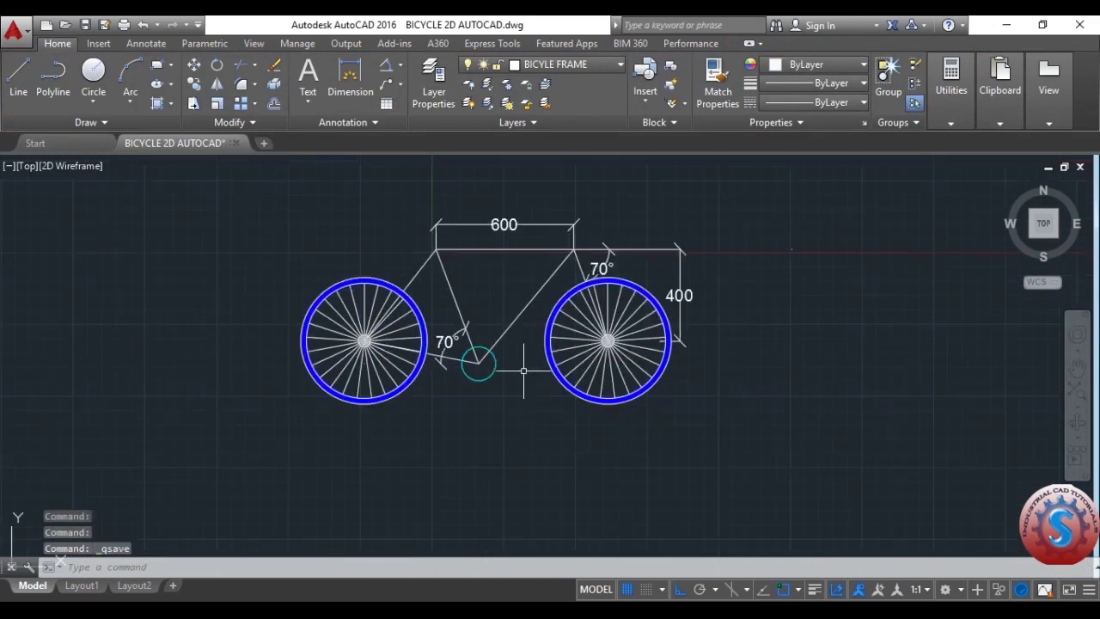
Set the colour of the five frame lines, including both lines running to the wheel centres, to Green, and save the drawing.
scroll(474, 369, up, 4)
click(530, 327)
click(503, 284)
click(499, 256)
click(482, 185)
click(440, 254)
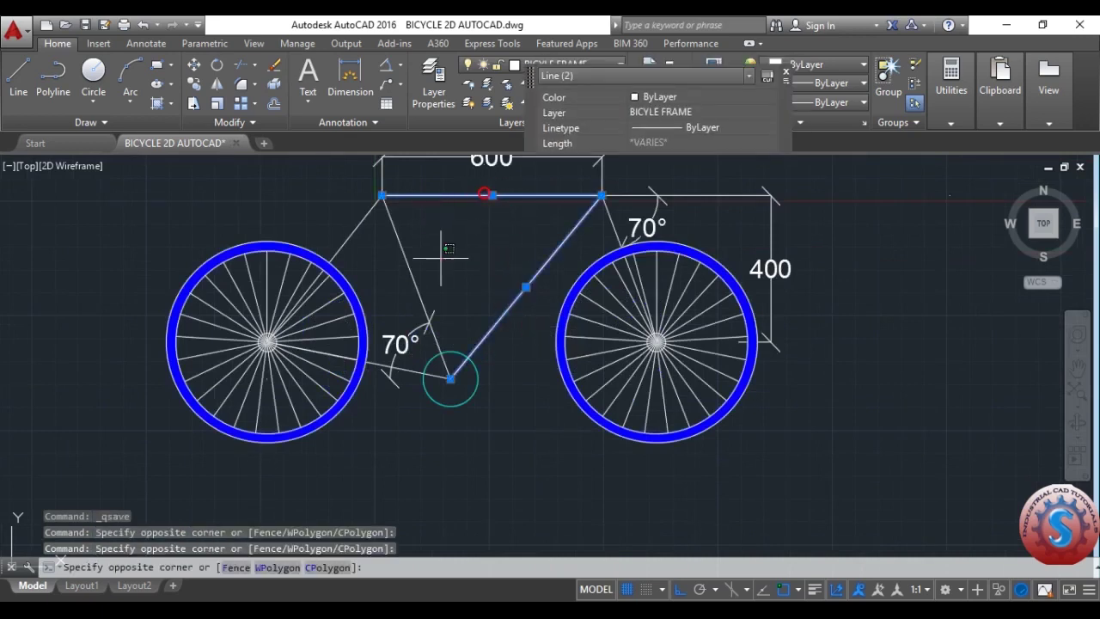
click(402, 240)
click(430, 241)
click(381, 238)
click(393, 258)
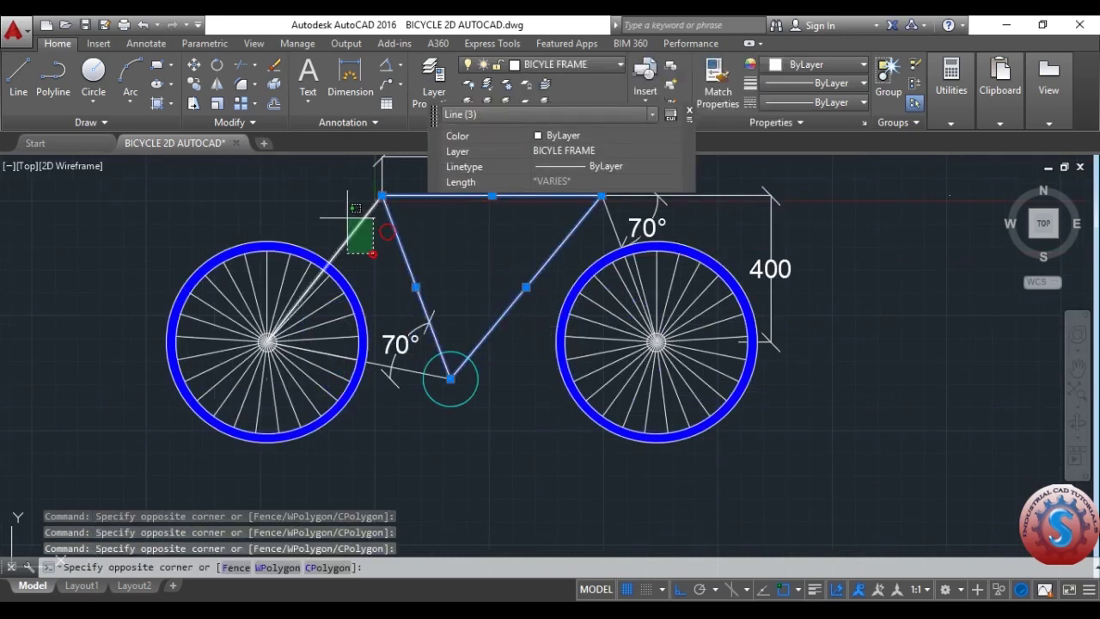
click(347, 218)
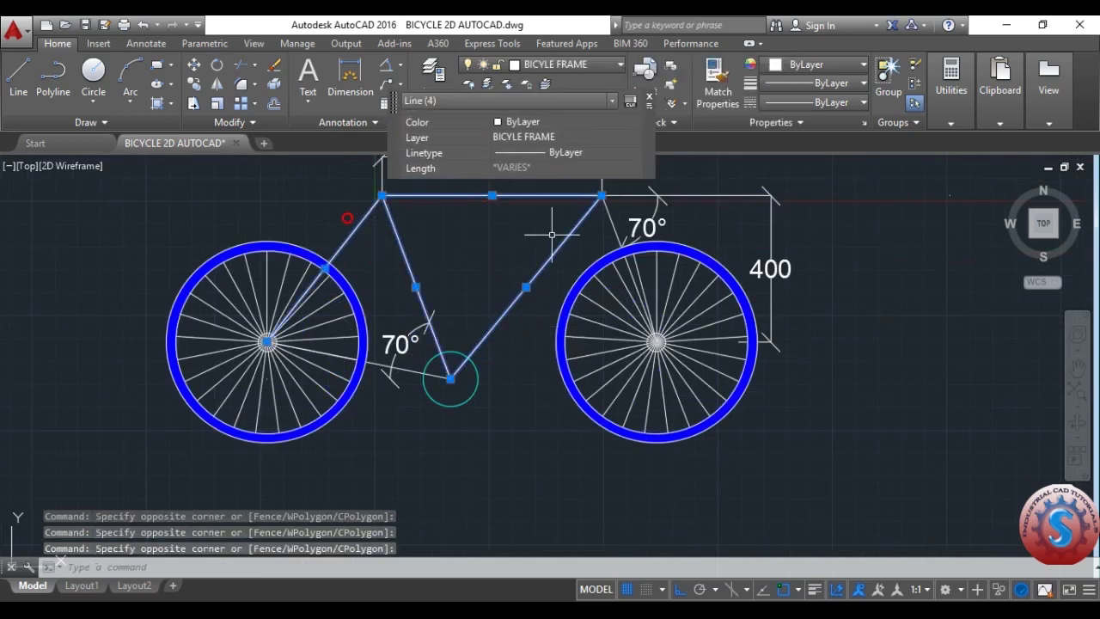
click(610, 226)
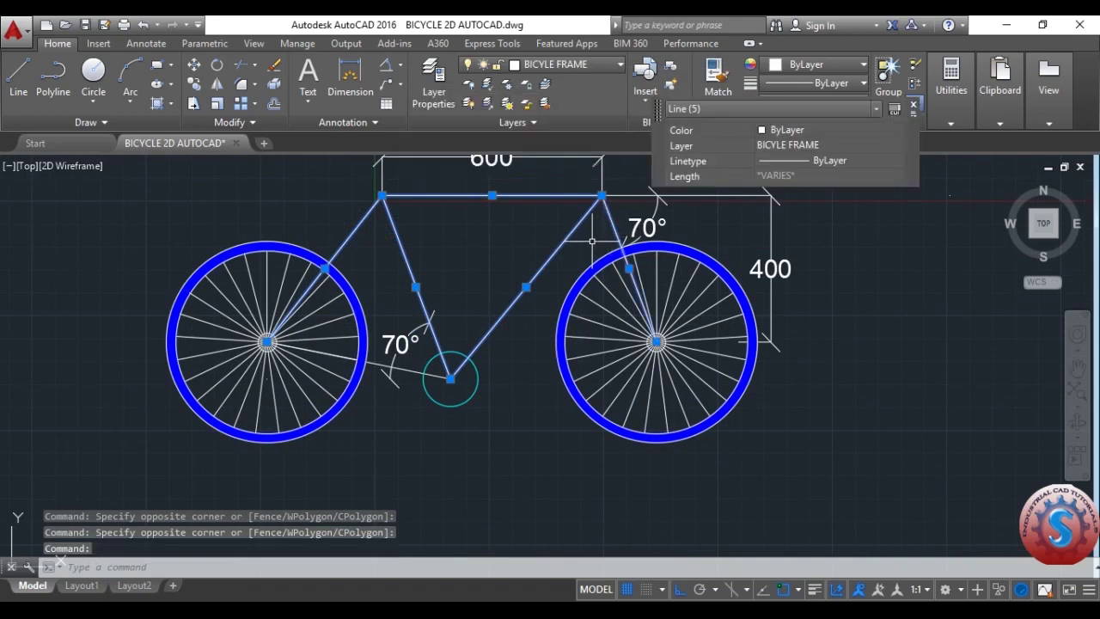
click(802, 128)
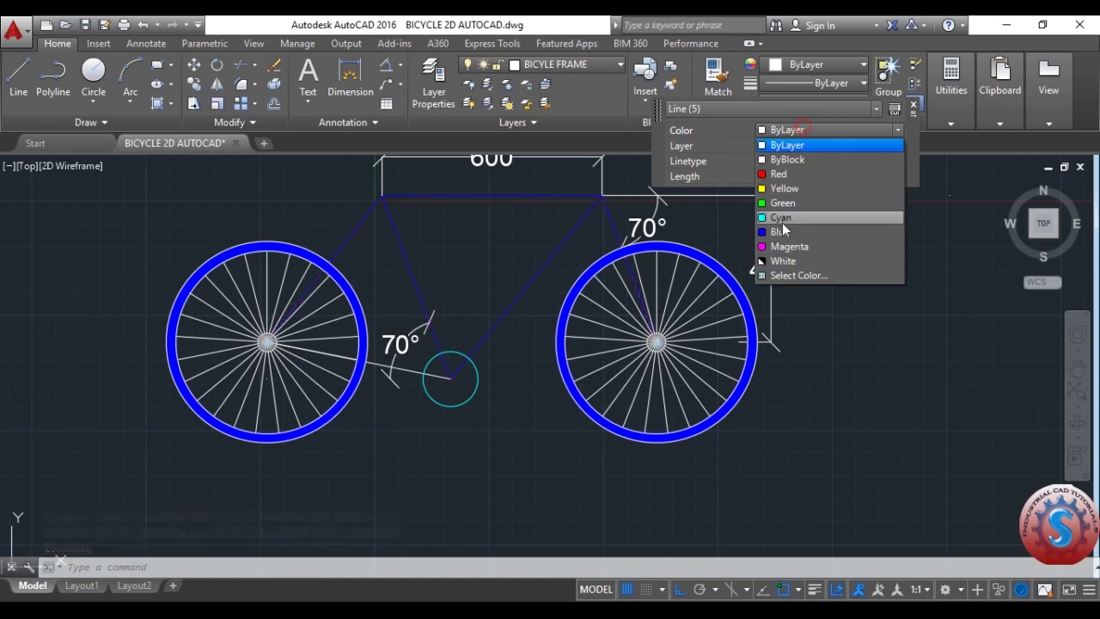
click(785, 202)
key(Escape)
scroll(520, 332, down, 6)
scroll(523, 338, up, 4)
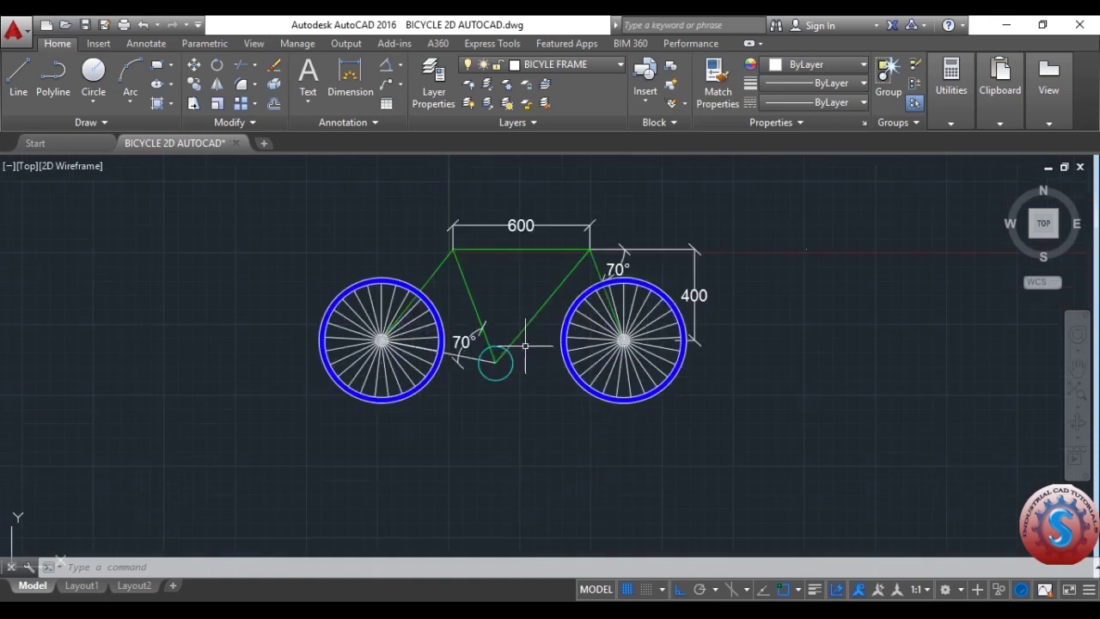
scroll(491, 304, up, 2)
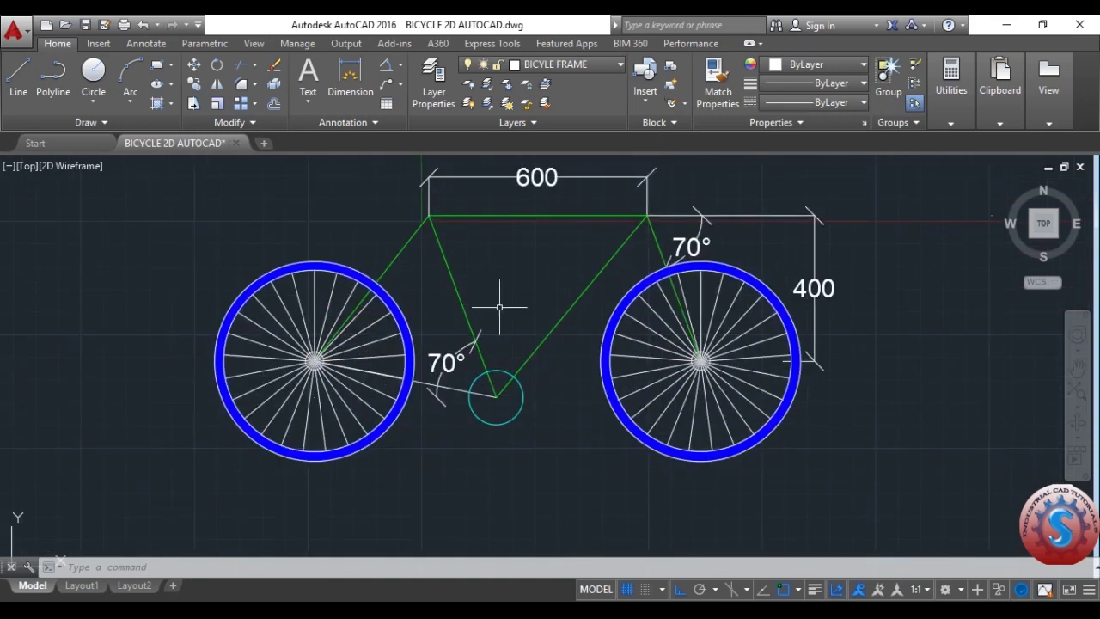
scroll(523, 321, down, 2)
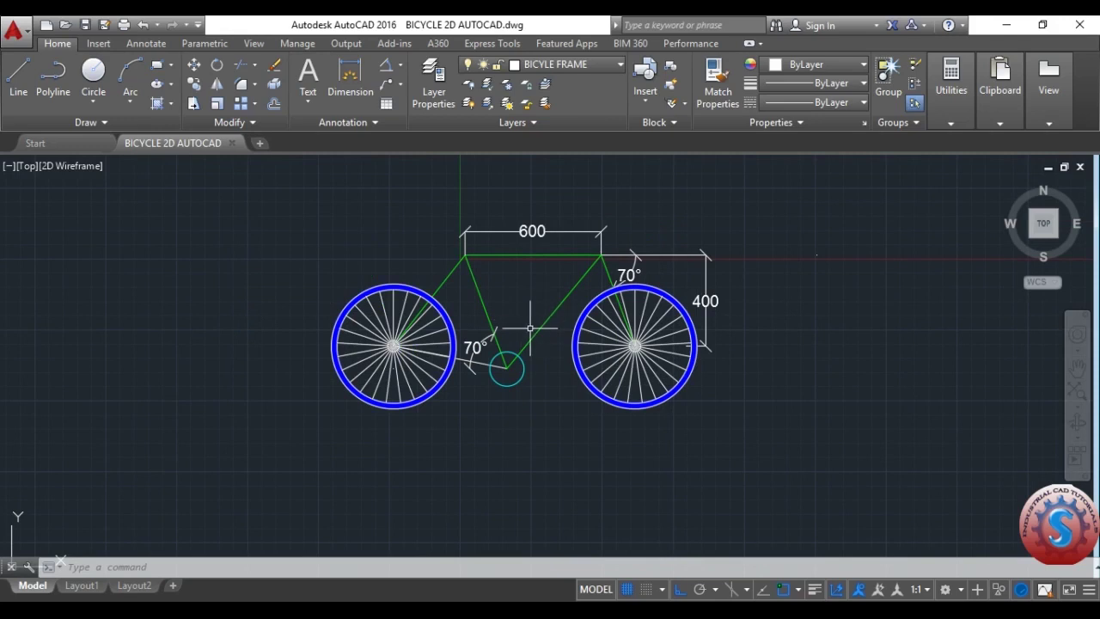
scroll(589, 301, up, 2)
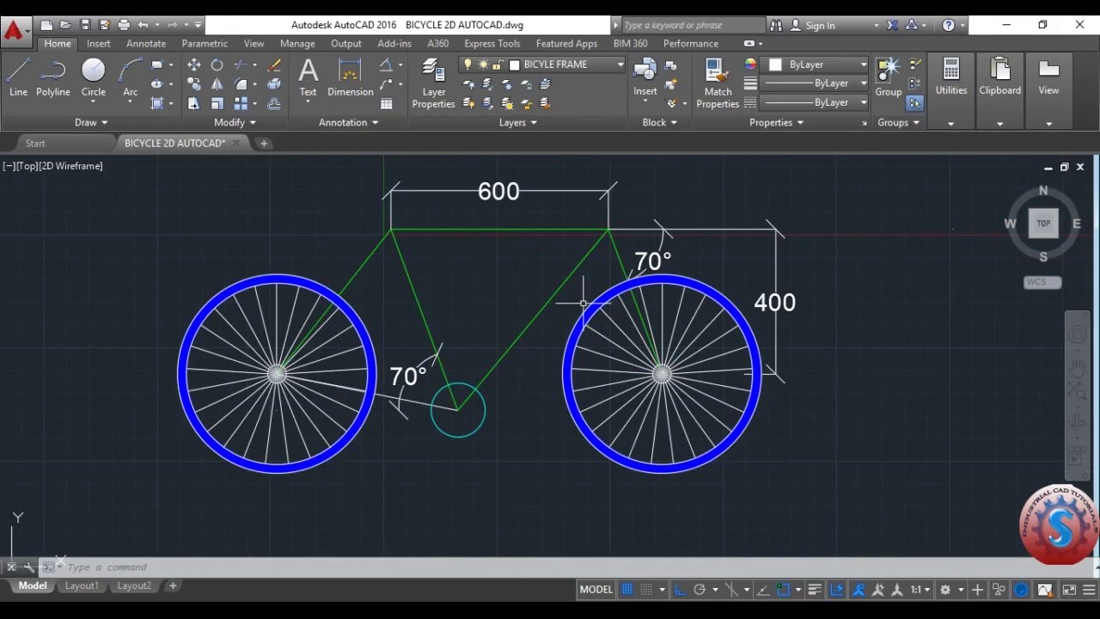
scroll(560, 314, down, 2)
scroll(526, 299, down, 3)
scroll(530, 300, up, 5)
scroll(533, 301, down, 3)
click(401, 65)
click(413, 90)
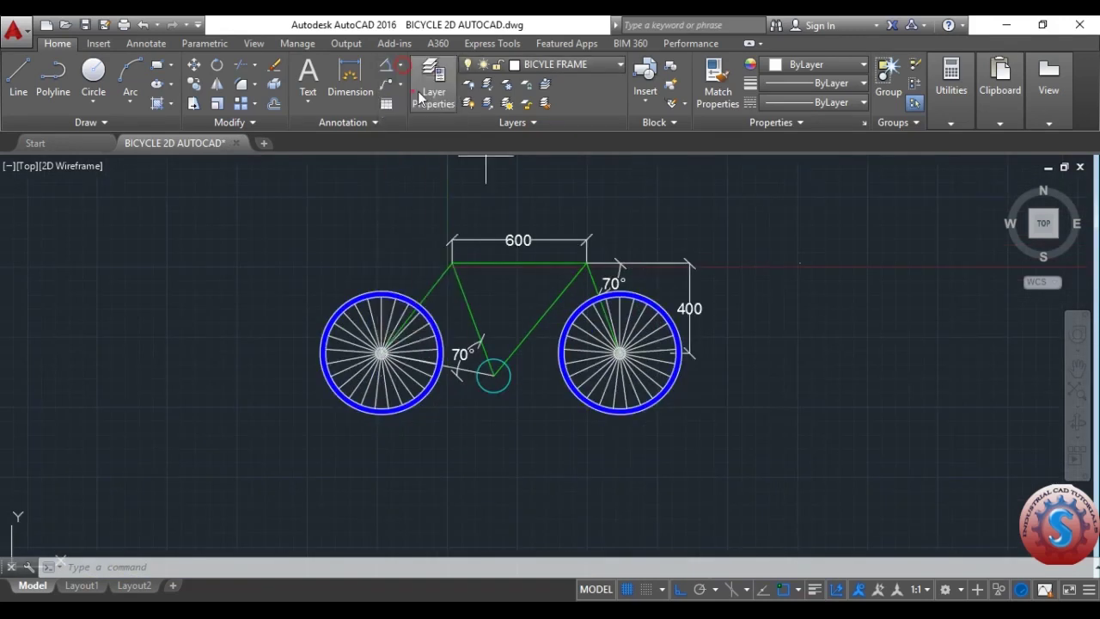
click(451, 263)
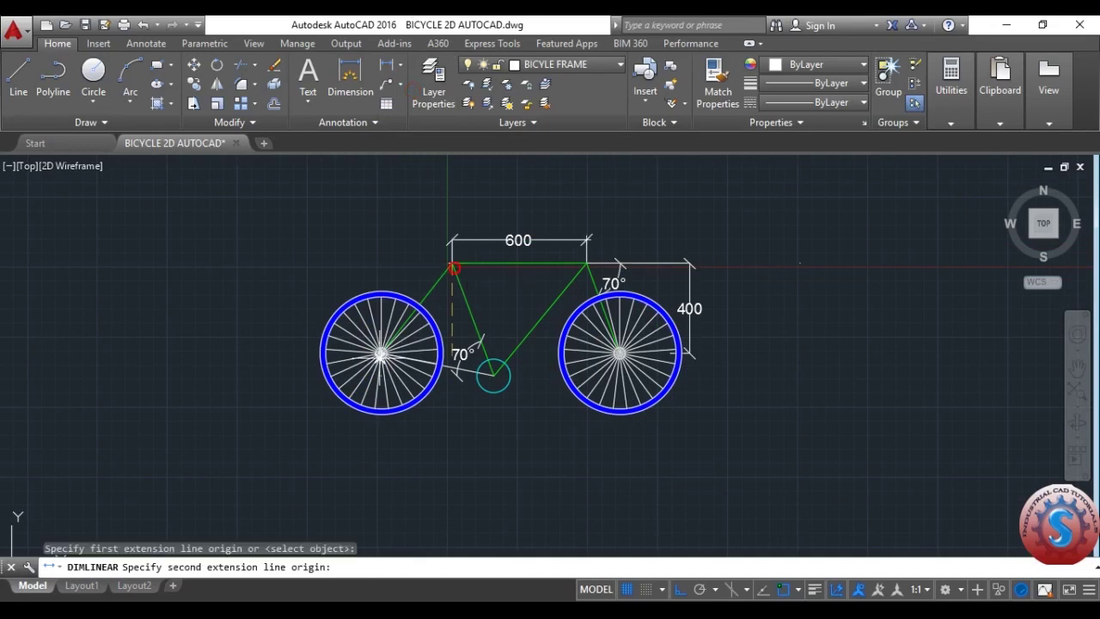
scroll(385, 352, up, 4)
click(373, 354)
scroll(378, 353, down, 5)
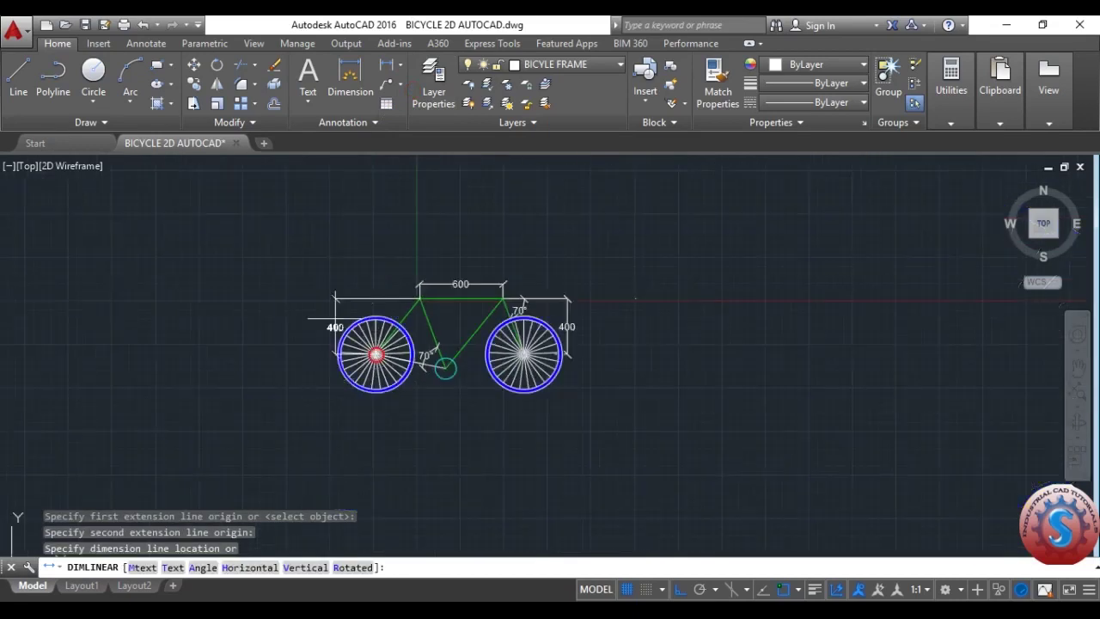
scroll(356, 315, up, 3)
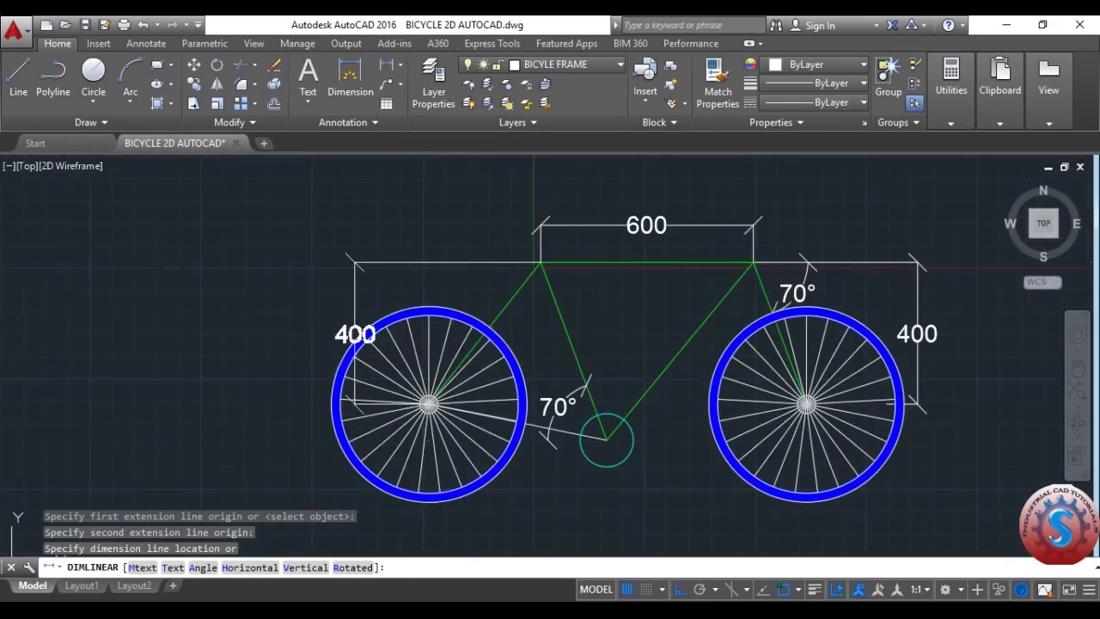
key(Escape)
key(ctrl+s)
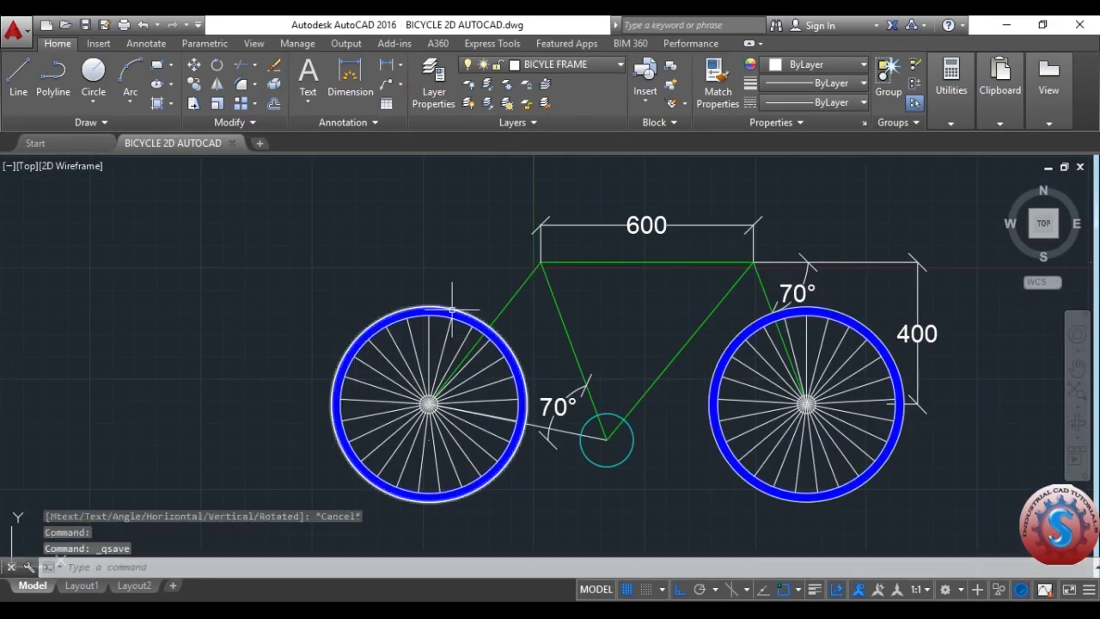
Add a linear dimension between the left and right wheel centres, placed horizontally below the bicycle.
click(397, 66)
click(420, 92)
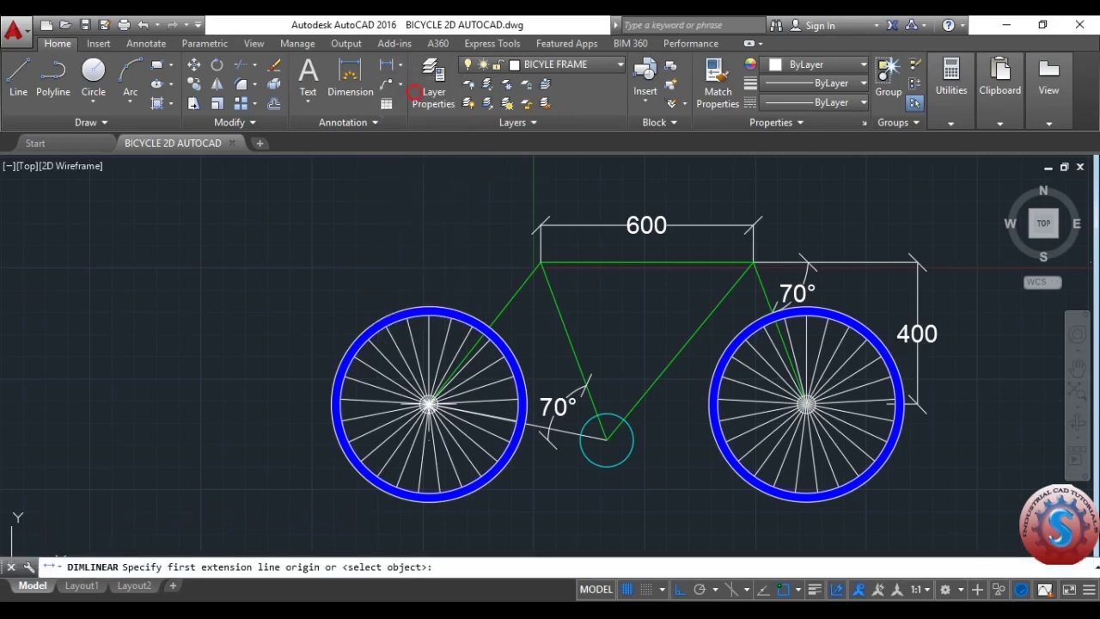
scroll(425, 408, up, 4)
scroll(428, 391, up, 4)
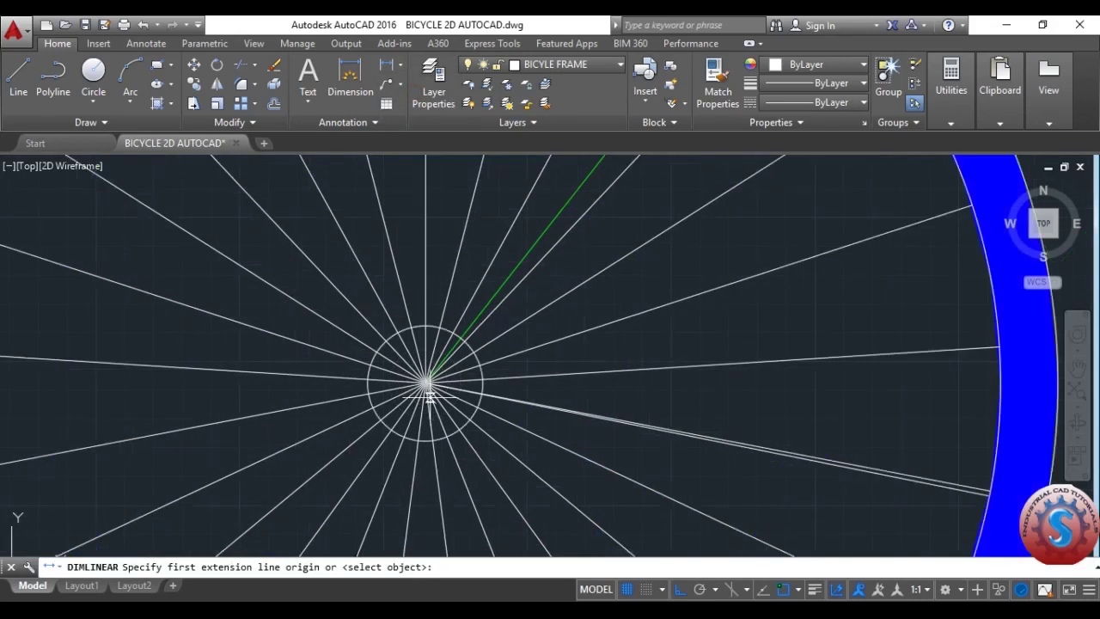
scroll(424, 384, up, 5)
click(421, 383)
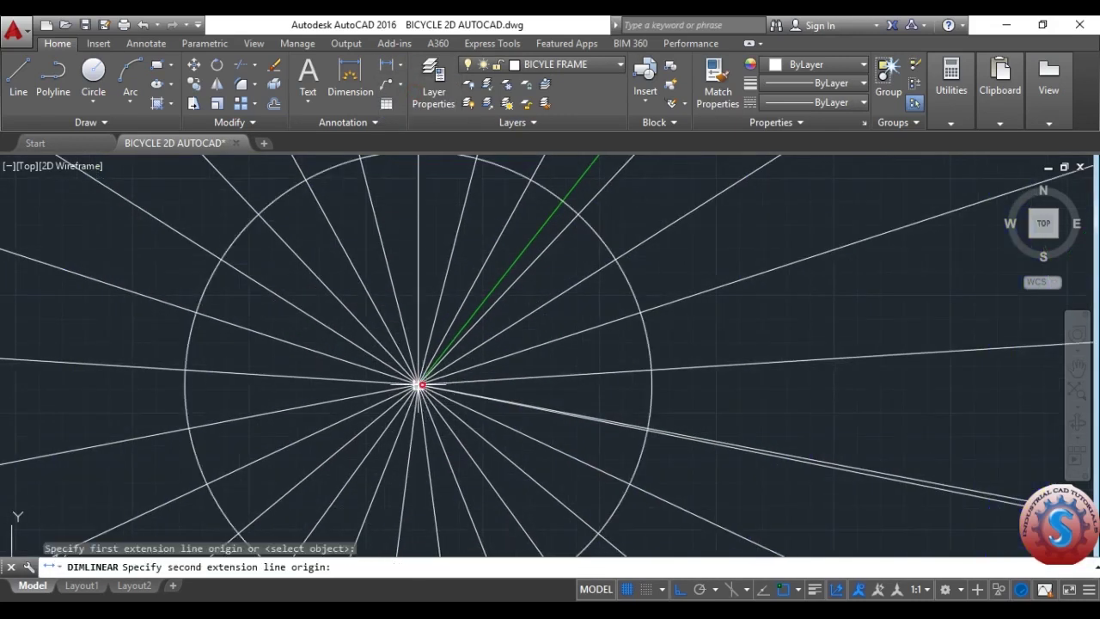
scroll(421, 387, down, 13)
scroll(550, 387, up, 5)
scroll(572, 361, up, 6)
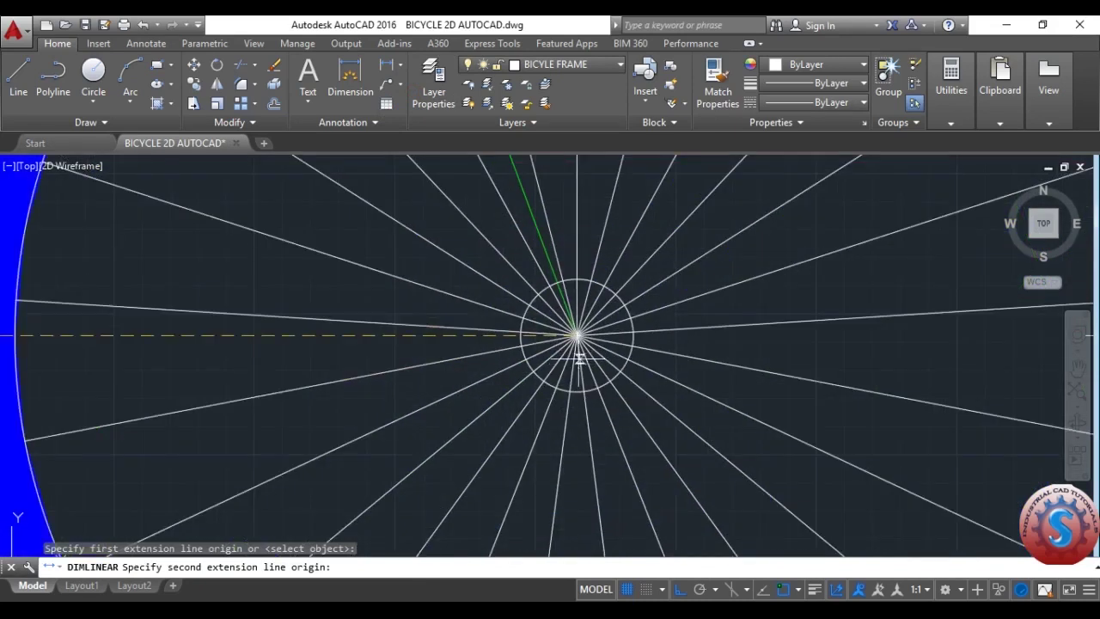
click(573, 327)
scroll(575, 329, down, 10)
scroll(567, 327, down, 5)
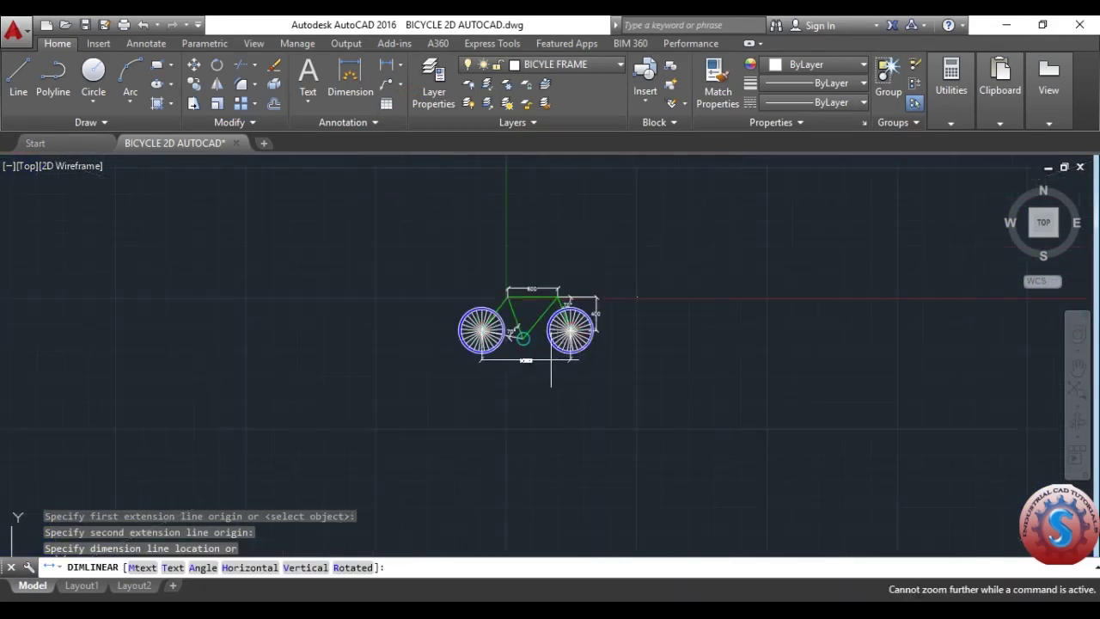
scroll(553, 351, up, 5)
click(539, 364)
scroll(370, 285, up, 2)
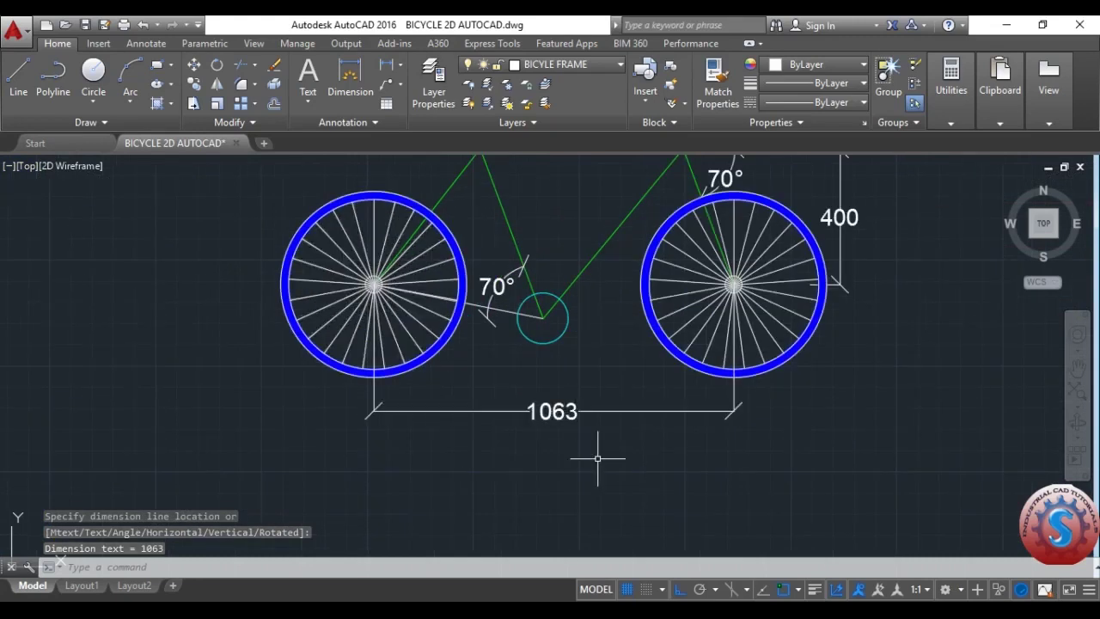
scroll(606, 453, down, 4)
scroll(621, 449, up, 2)
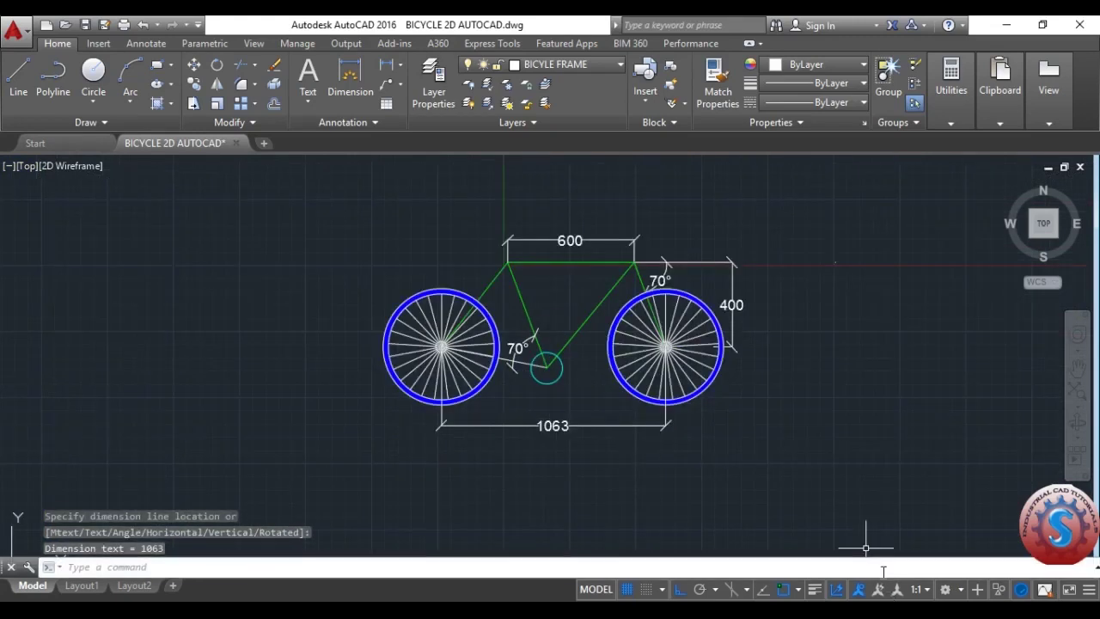
Clear all object snap modes in the drafting settings and apply the change.
click(798, 589)
click(829, 567)
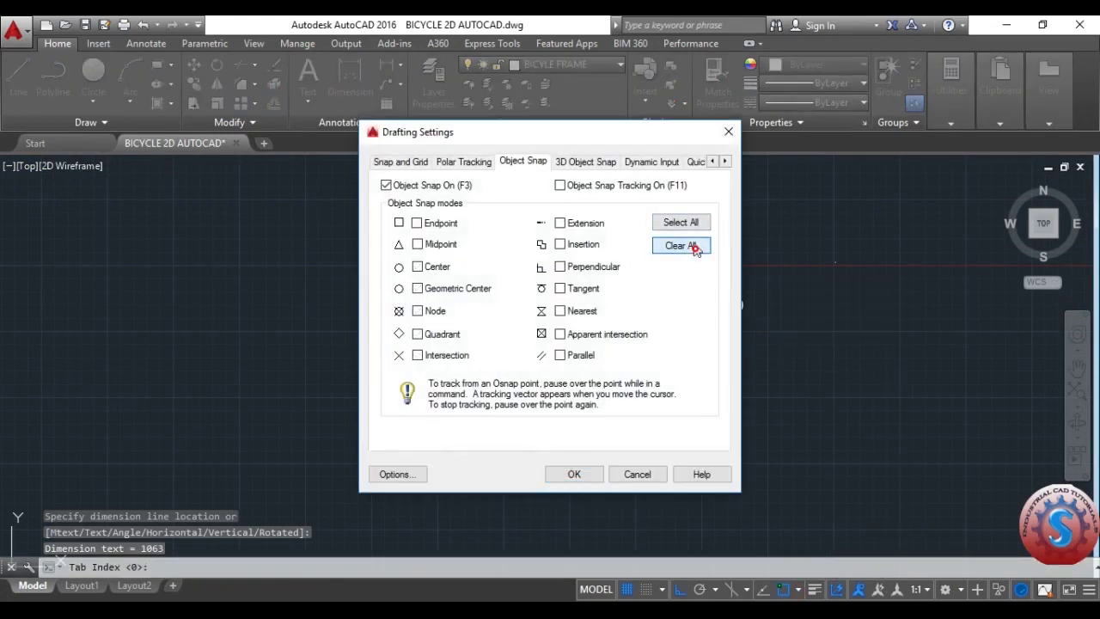
click(574, 474)
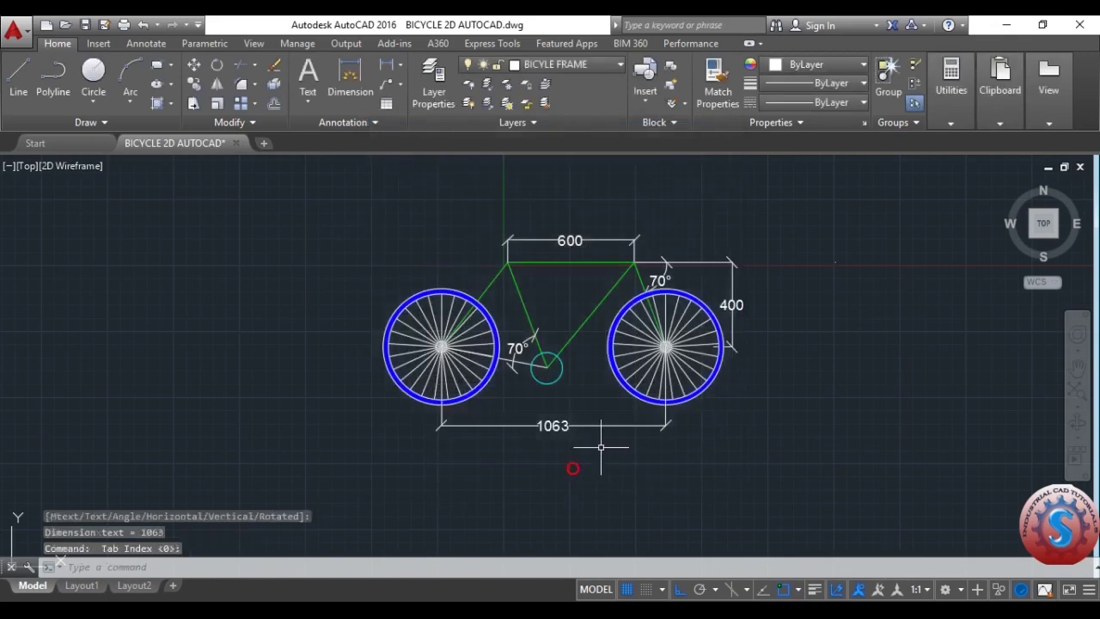
Add a diameter dimension to the cyan chainring circle, with its text placed below and to the right of the circle.
scroll(680, 311, up, 2)
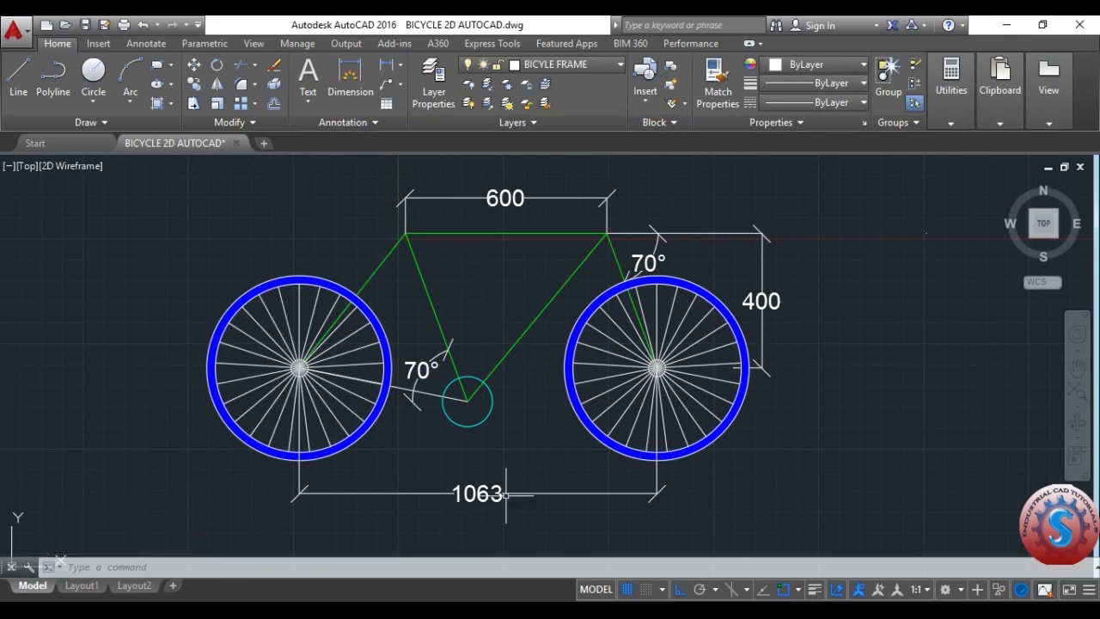
scroll(521, 460, down, 2)
scroll(457, 446, up, 2)
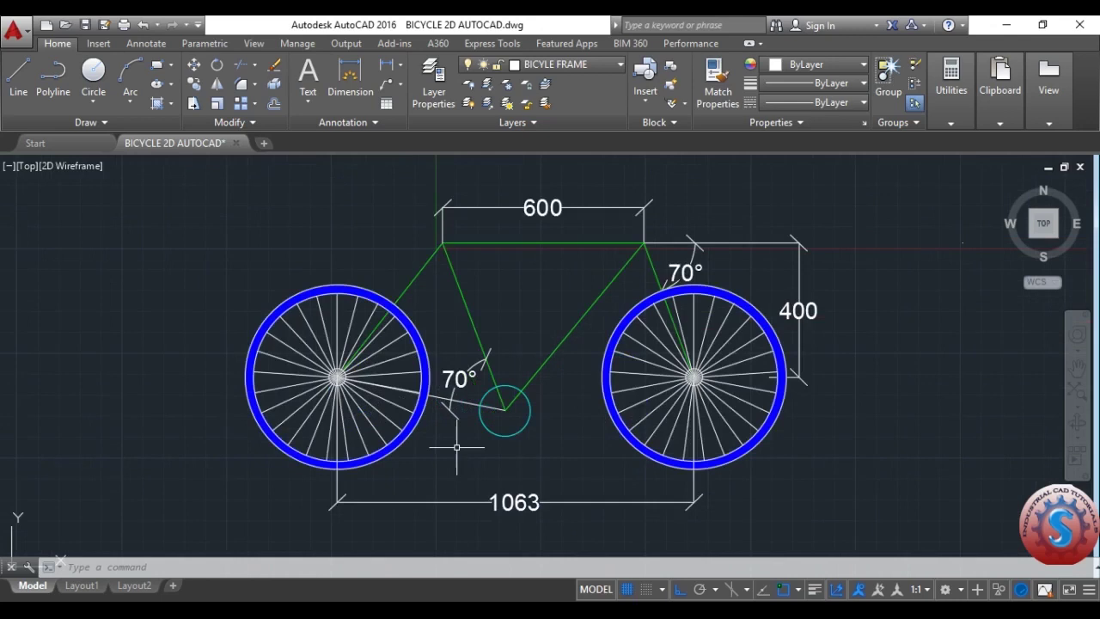
click(386, 66)
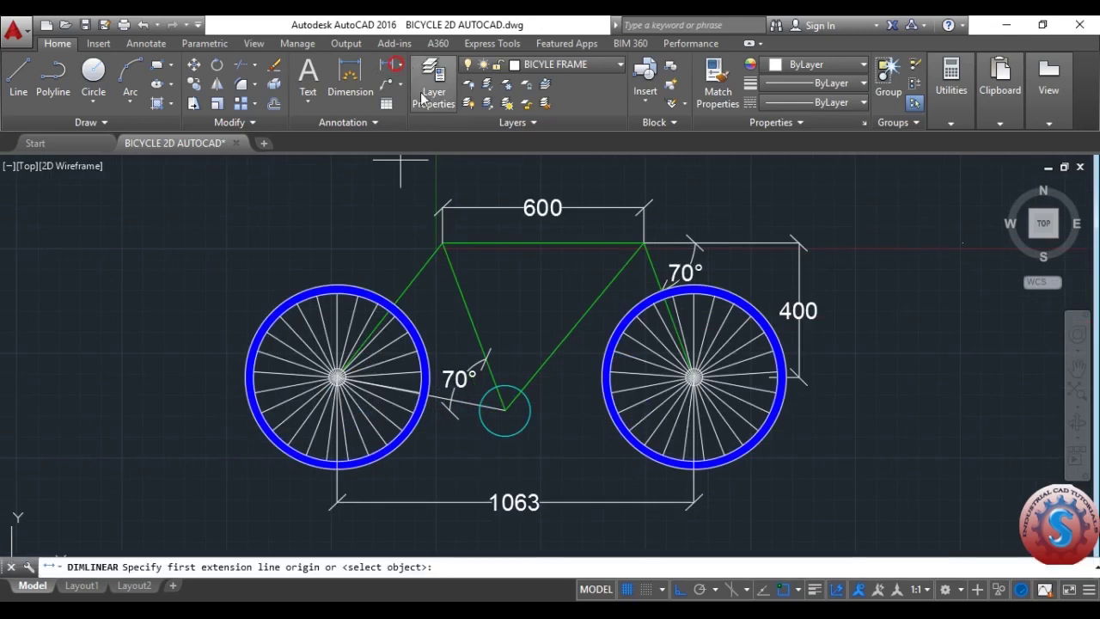
click(403, 72)
click(422, 255)
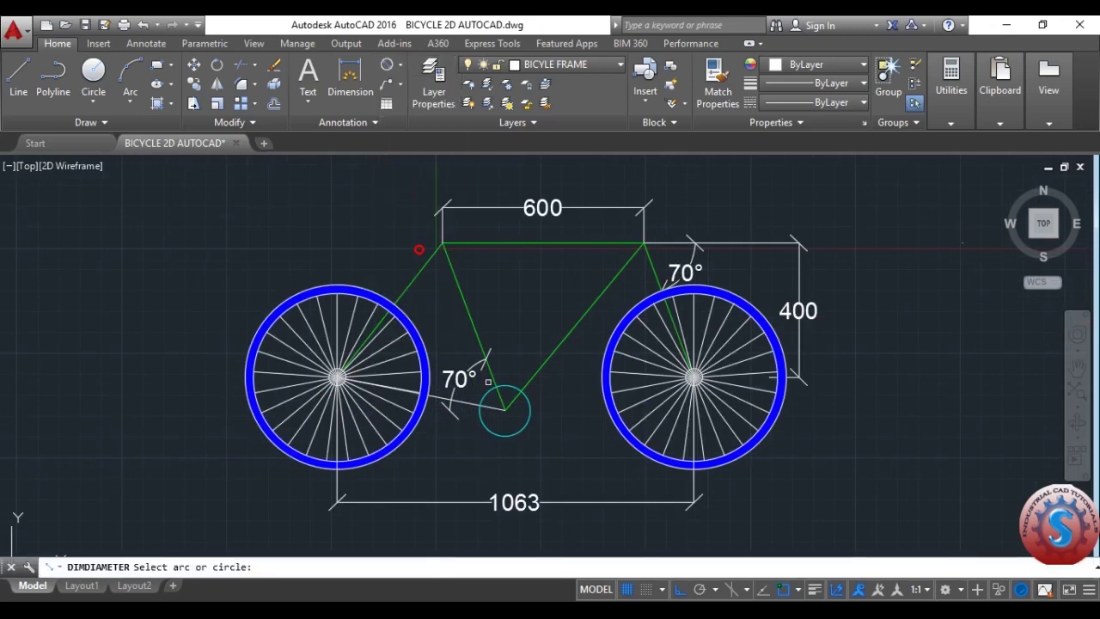
click(510, 386)
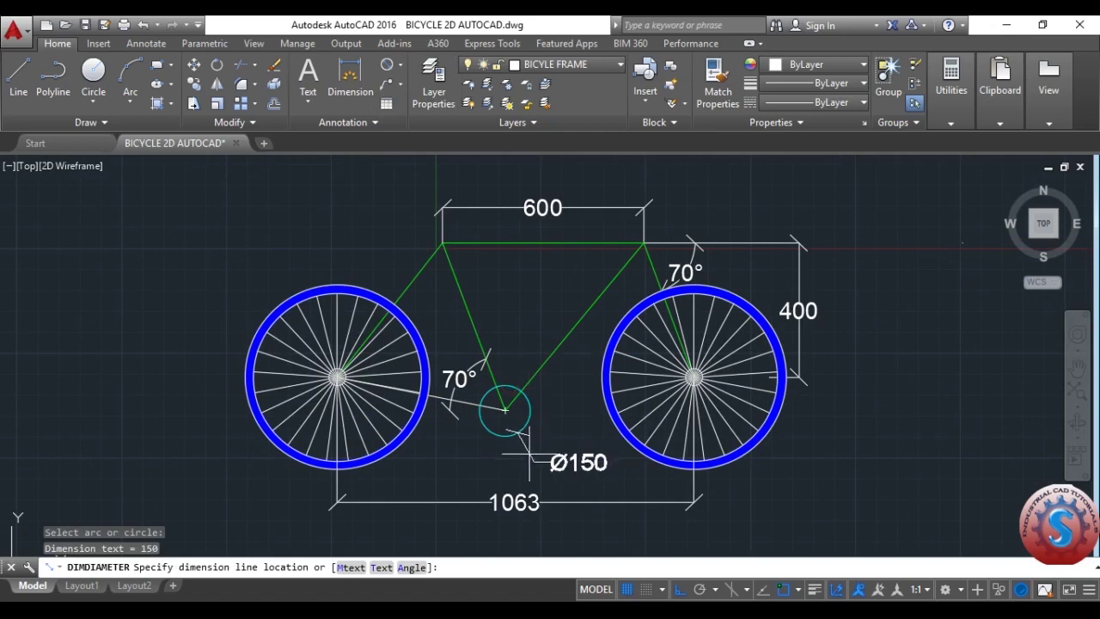
click(539, 443)
Add diameter dimensions to the outer and inner rim circles of the left wheel, placed above and left of the wheel.
click(388, 69)
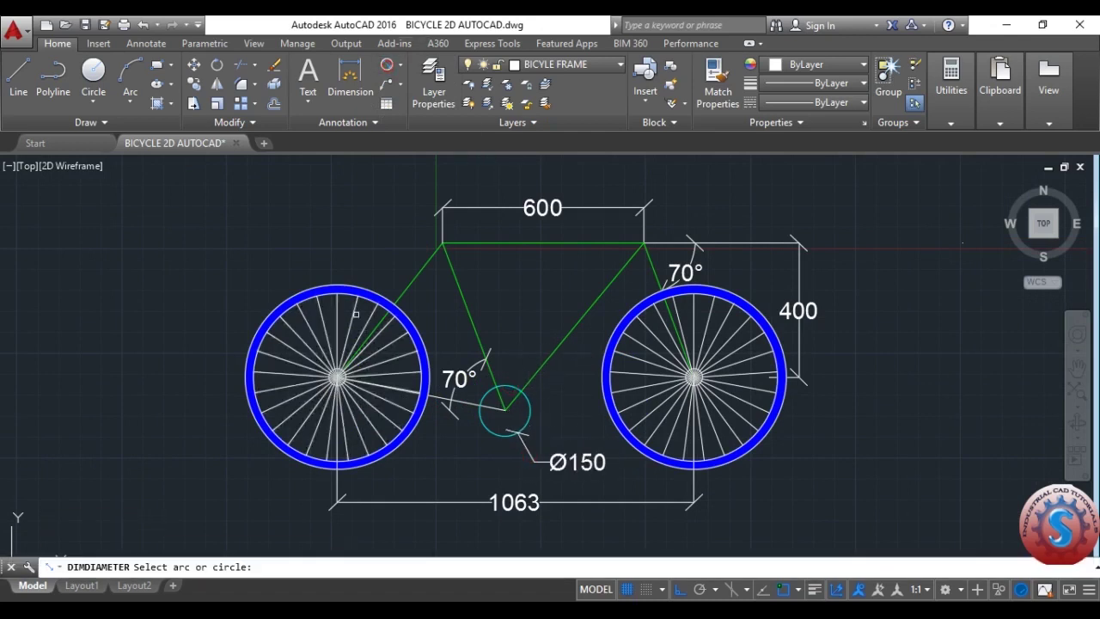
click(344, 287)
click(307, 257)
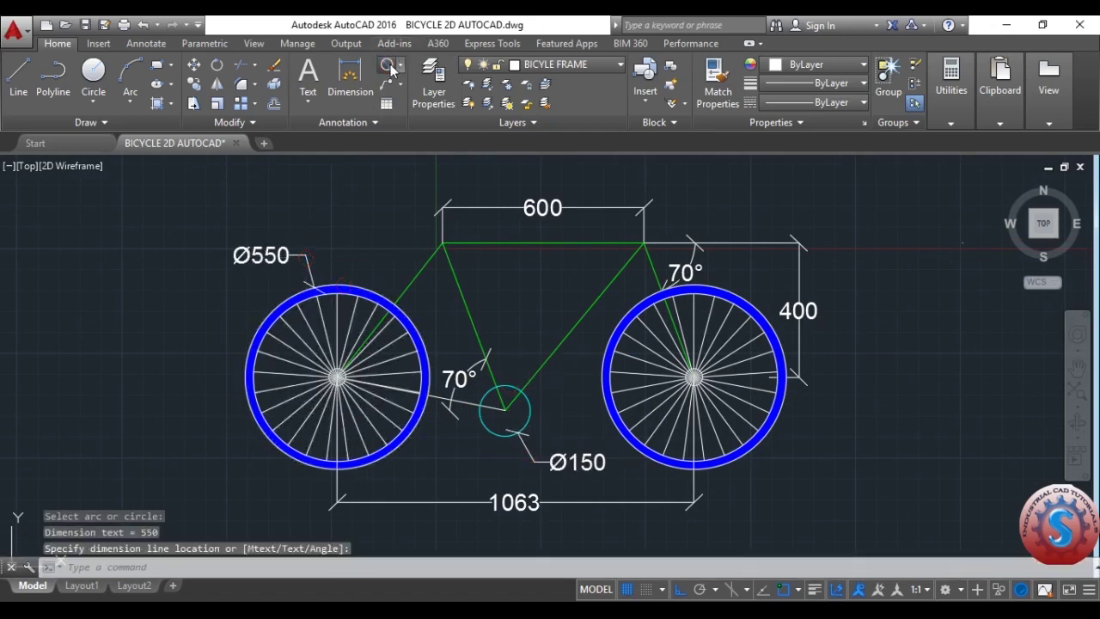
click(389, 69)
click(288, 307)
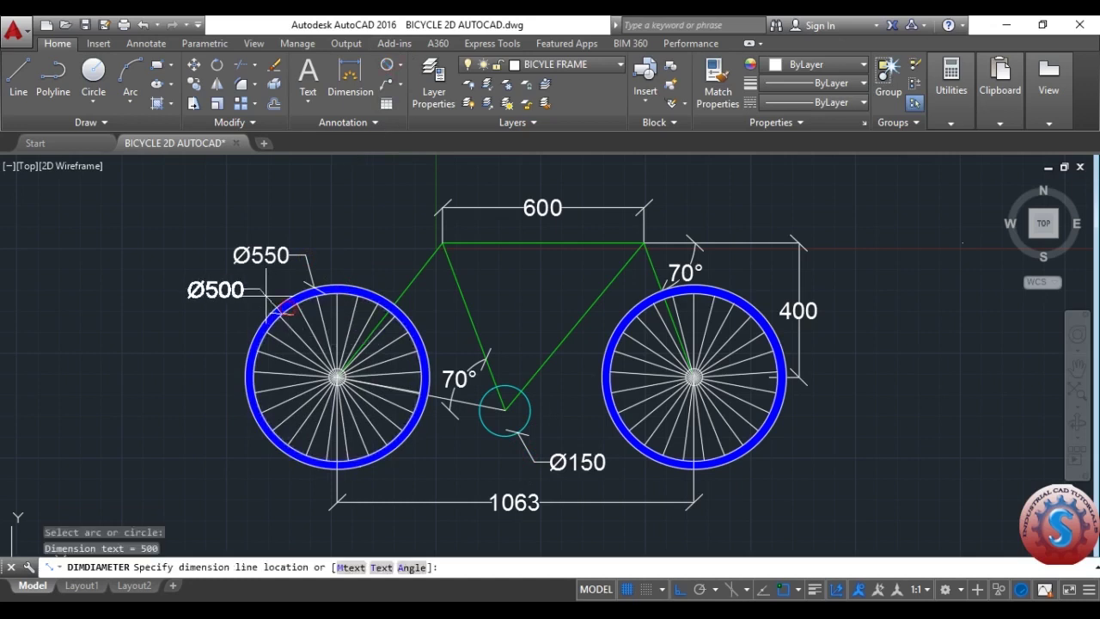
click(262, 292)
scroll(293, 318, down, 4)
scroll(303, 334, up, 2)
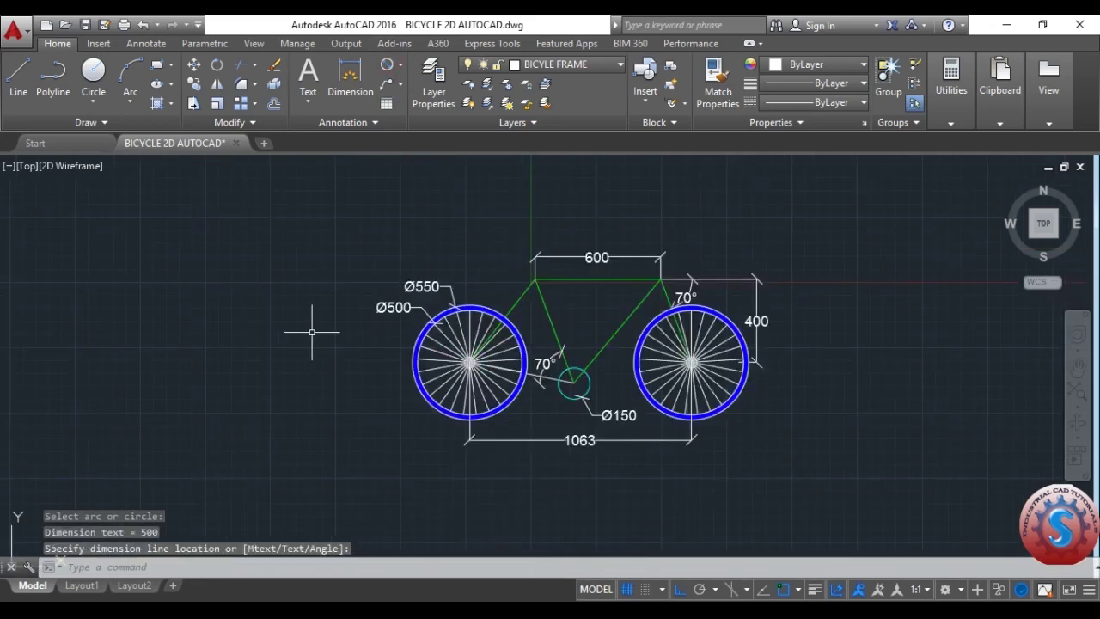
Add a vertical linear dimension from the frame's upper left corner to the chainring centre, placed to the right of the 400 dimension.
scroll(312, 331, down, 2)
scroll(344, 327, up, 4)
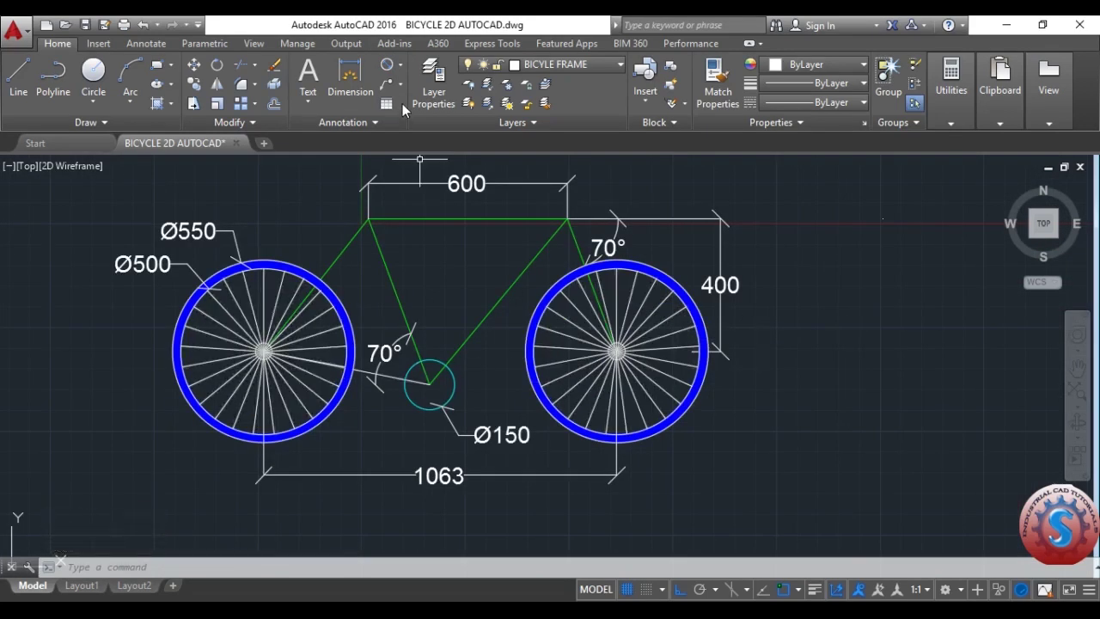
click(400, 67)
click(416, 91)
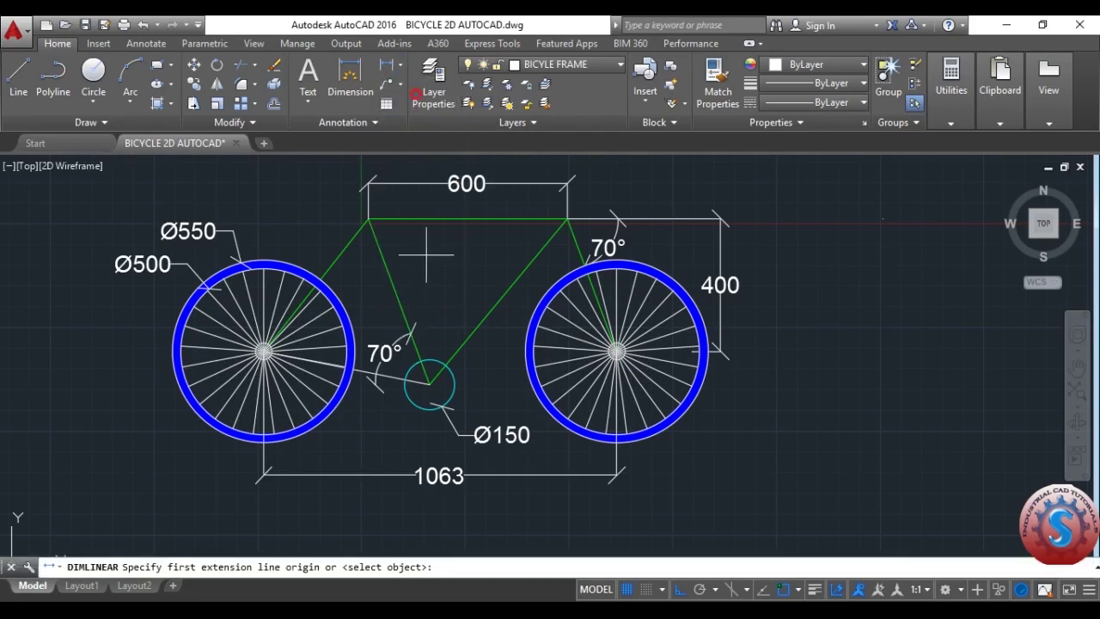
click(370, 220)
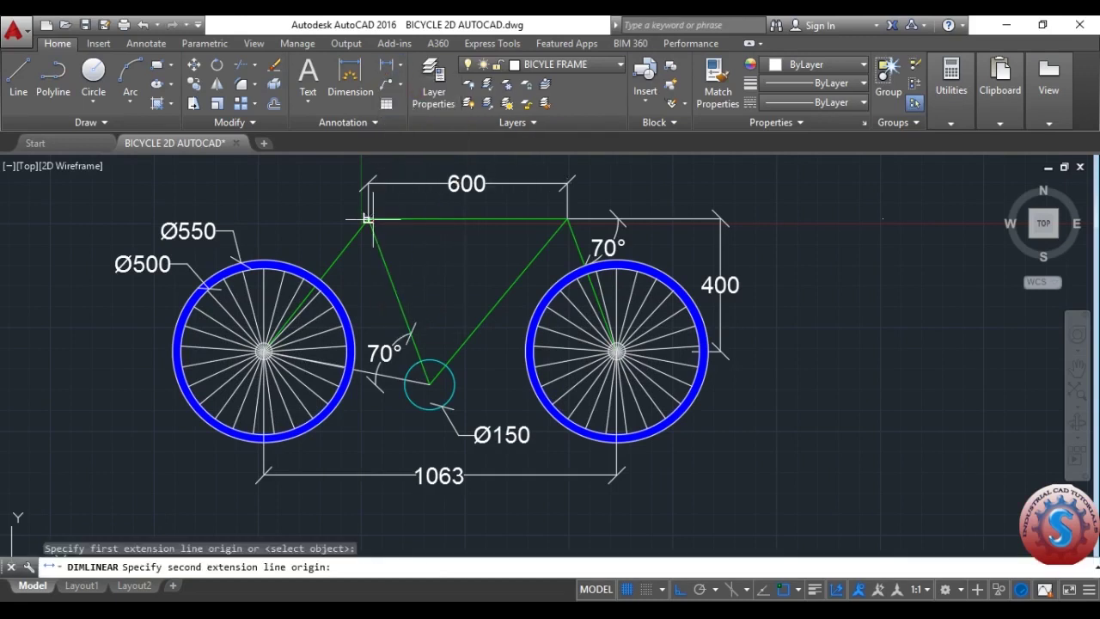
click(429, 384)
click(768, 378)
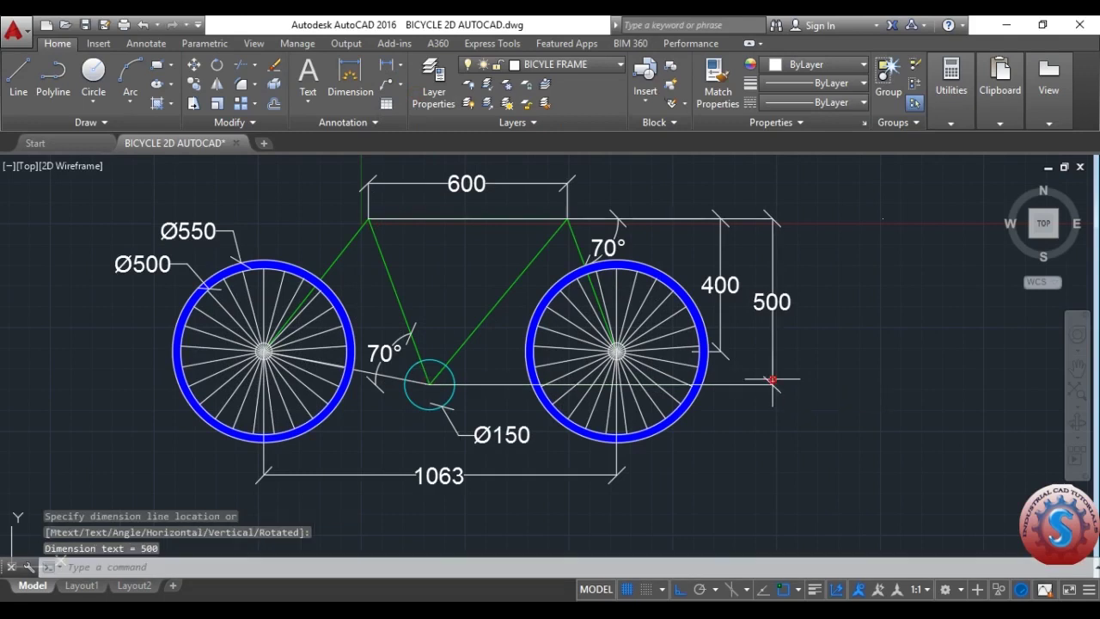
scroll(770, 347, down, 3)
scroll(789, 342, up, 2)
scroll(798, 340, up, 2)
scroll(802, 335, down, 2)
scroll(797, 325, up, 2)
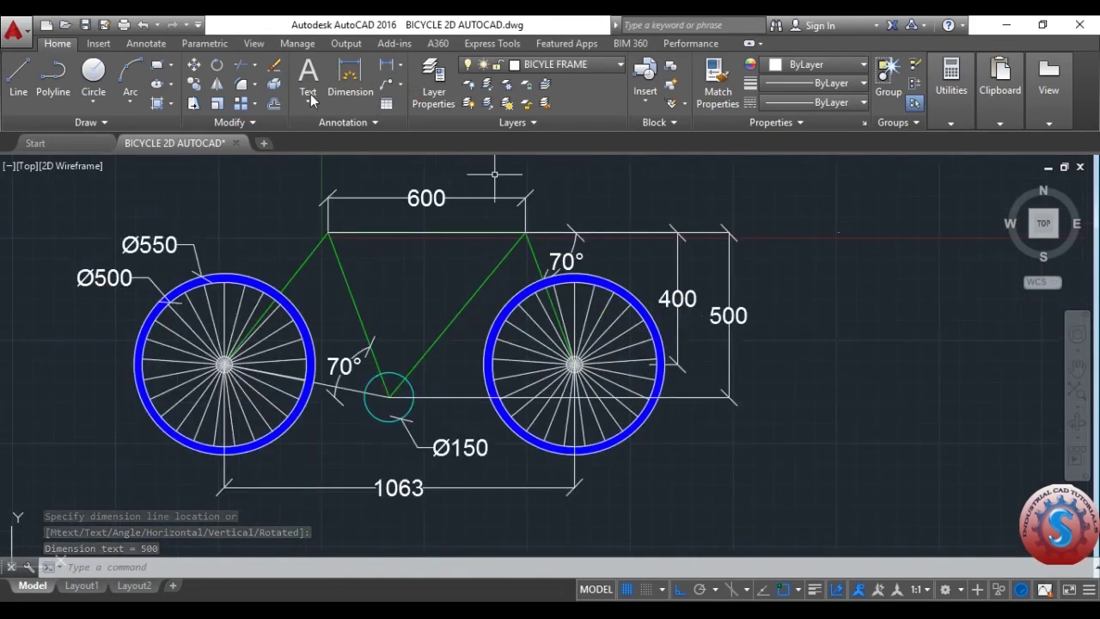
click(1076, 368)
drag(648, 349, 758, 350)
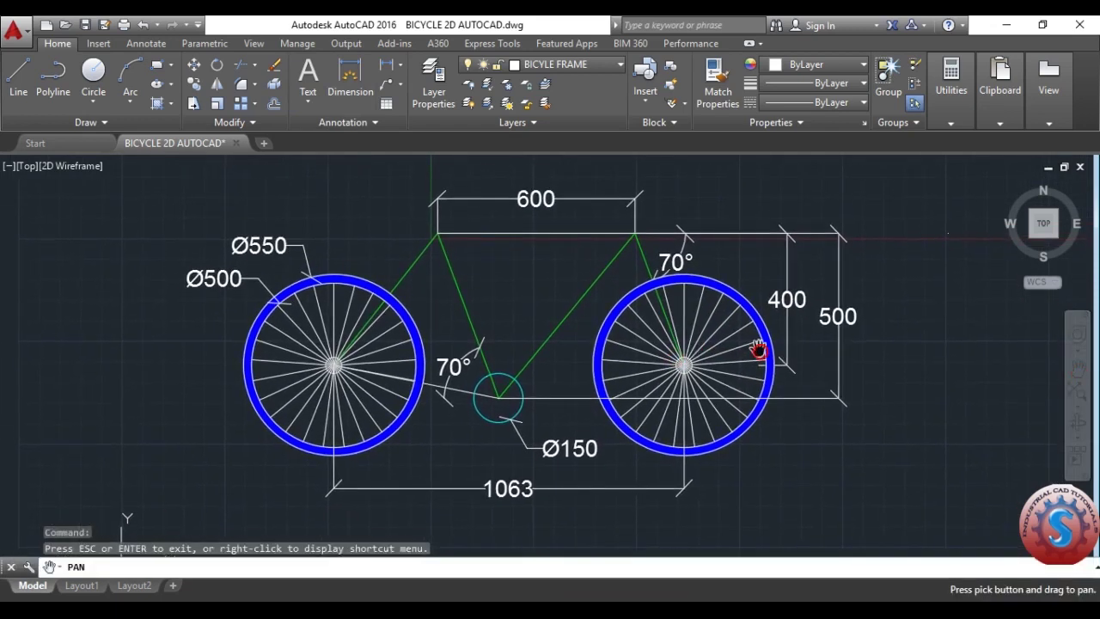
key(Escape)
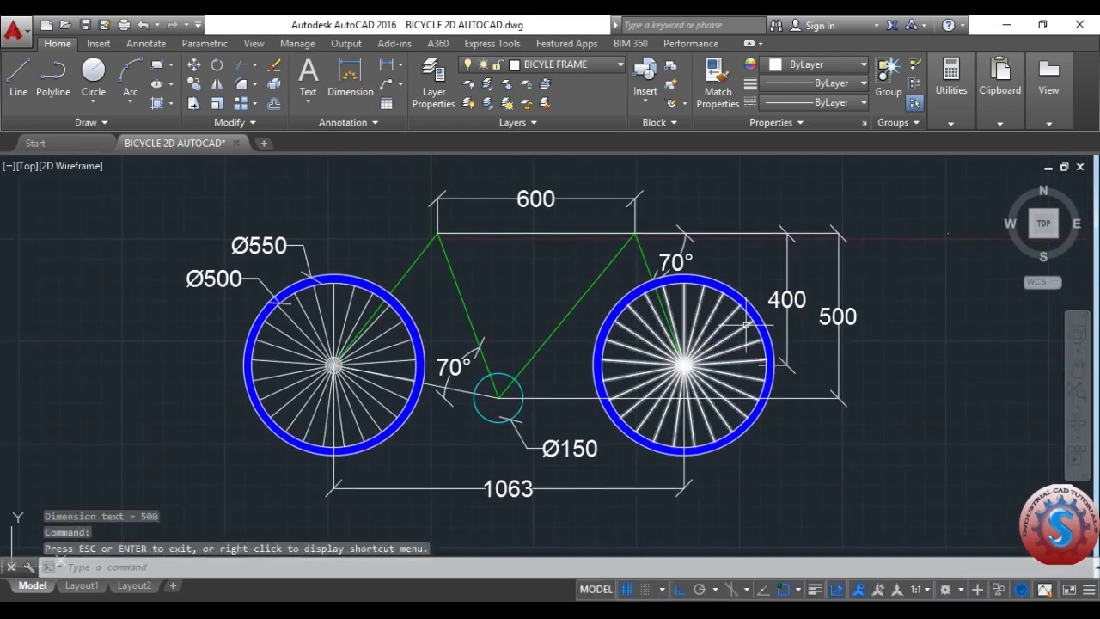
click(554, 66)
click(555, 66)
click(554, 66)
click(555, 66)
Open the narrowed layer manager, switch the BICYLE FRAME layer off and back on to check its contents, and close it.
click(443, 91)
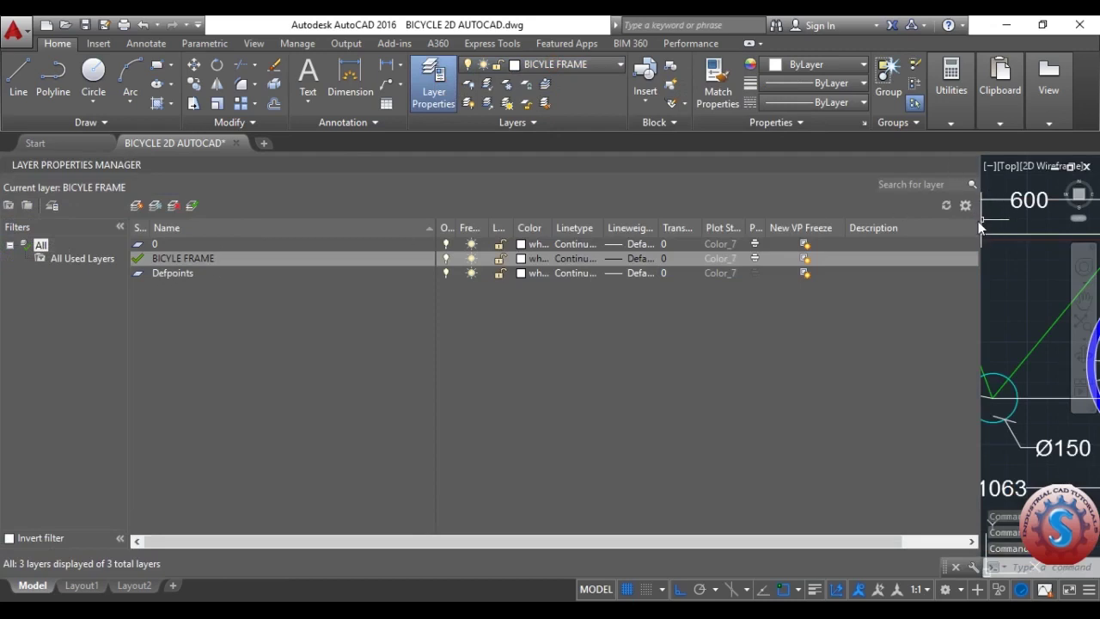
drag(978, 225, 470, 252)
click(445, 257)
click(431, 311)
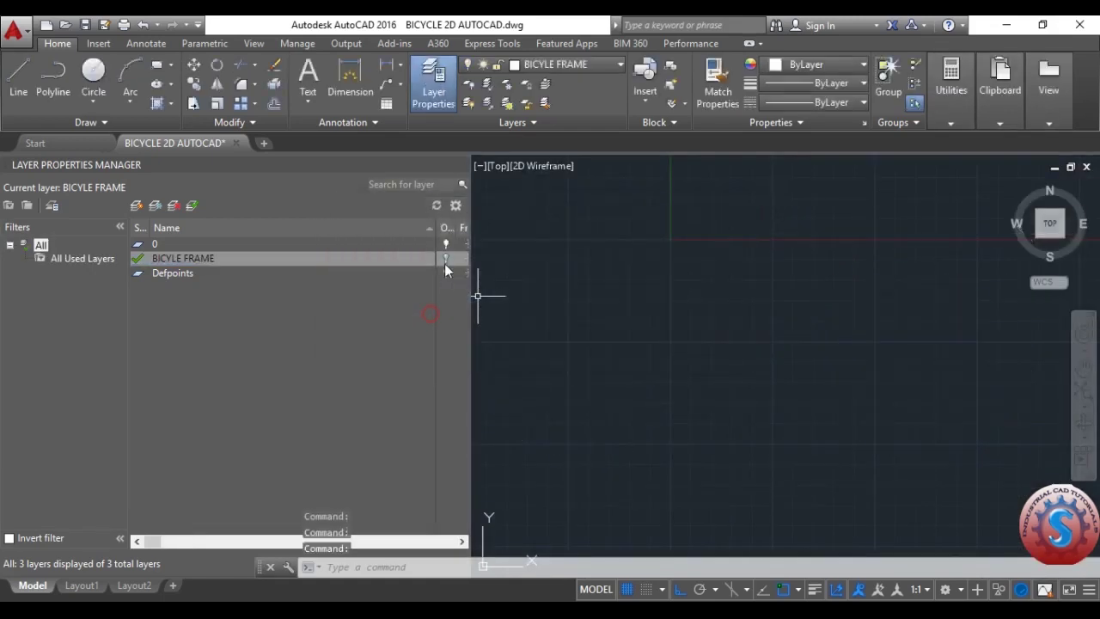
click(445, 258)
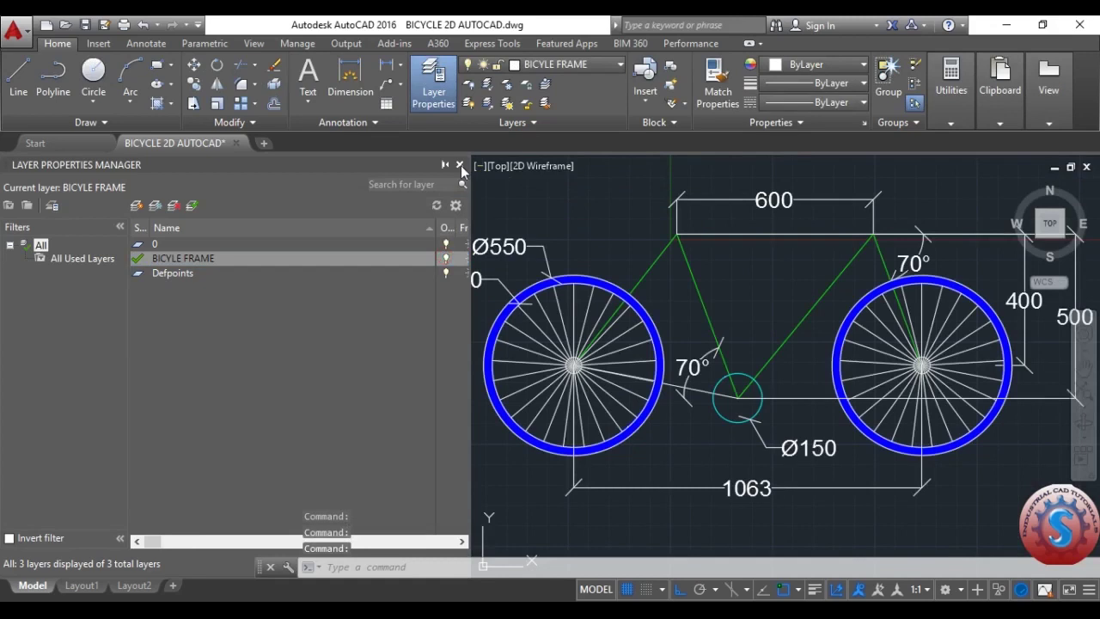
click(460, 165)
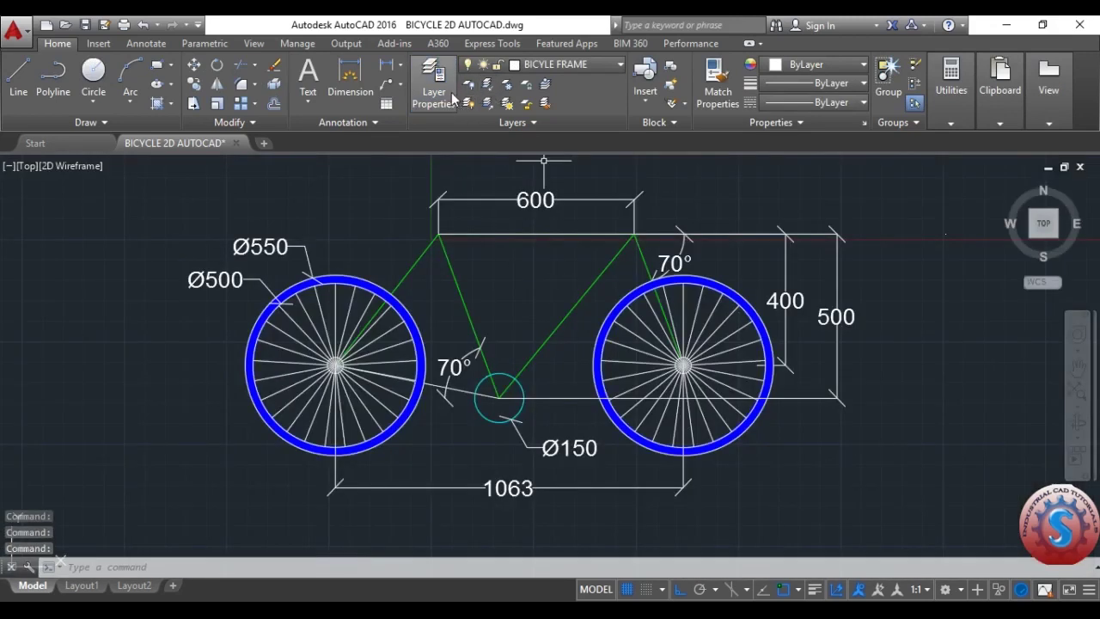
Create a new layer named BICYCLE TYRES and make it the current layer.
click(433, 90)
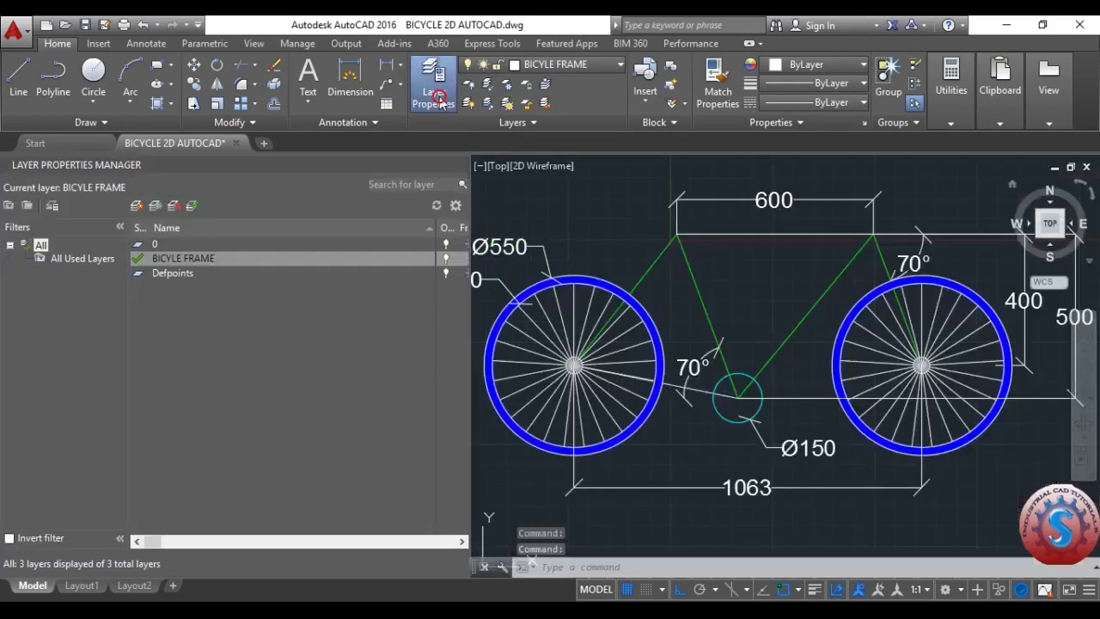
click(135, 207)
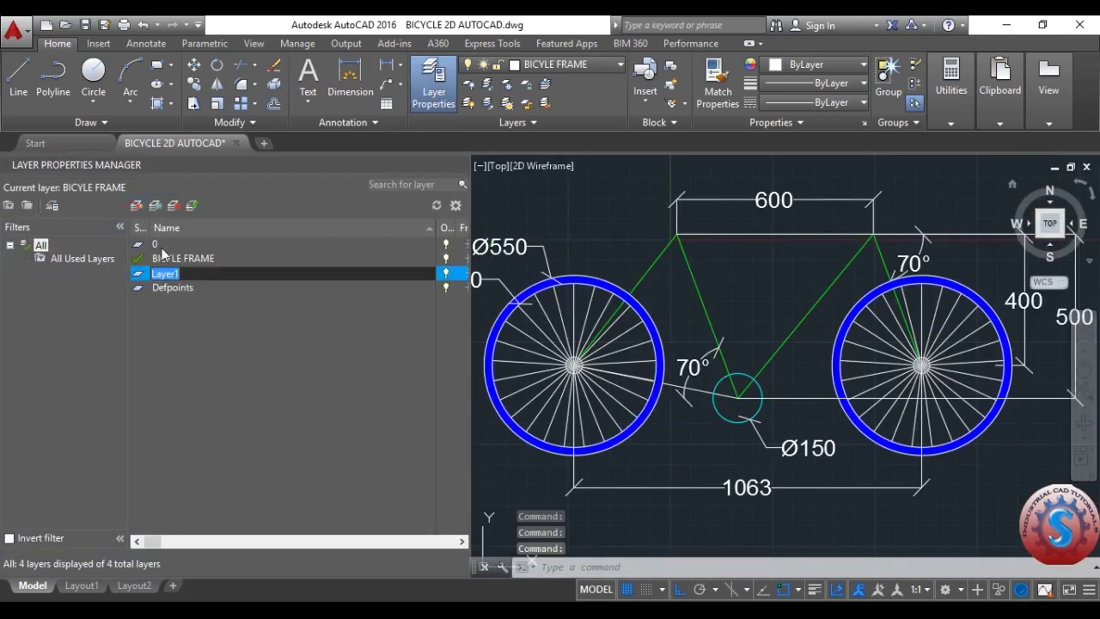
text(BICY)
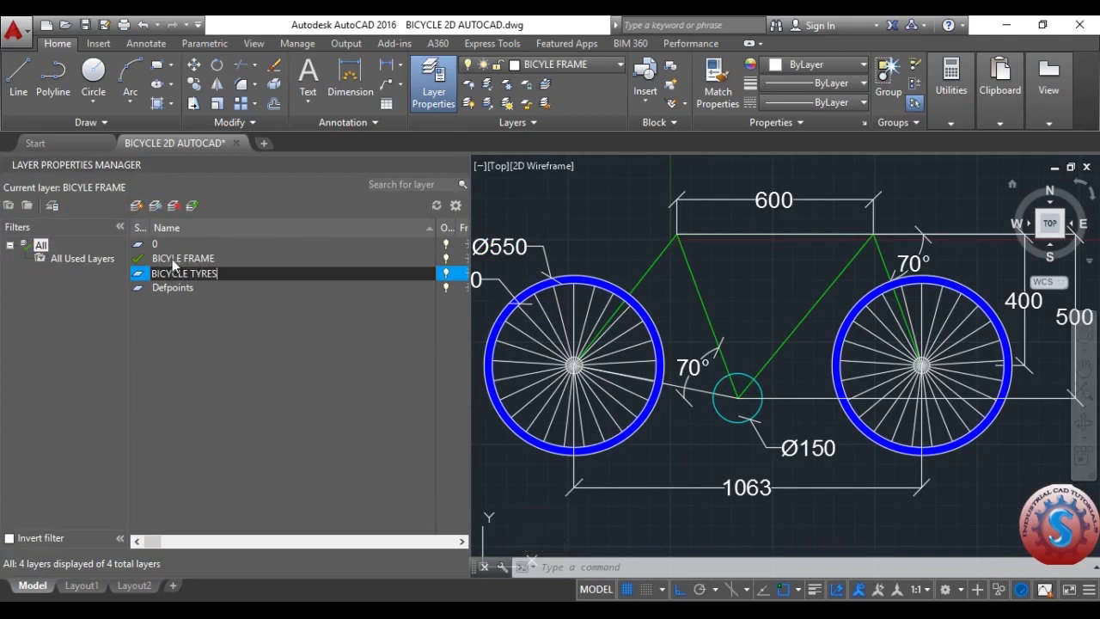
text(CLE TYRES)
click(526, 480)
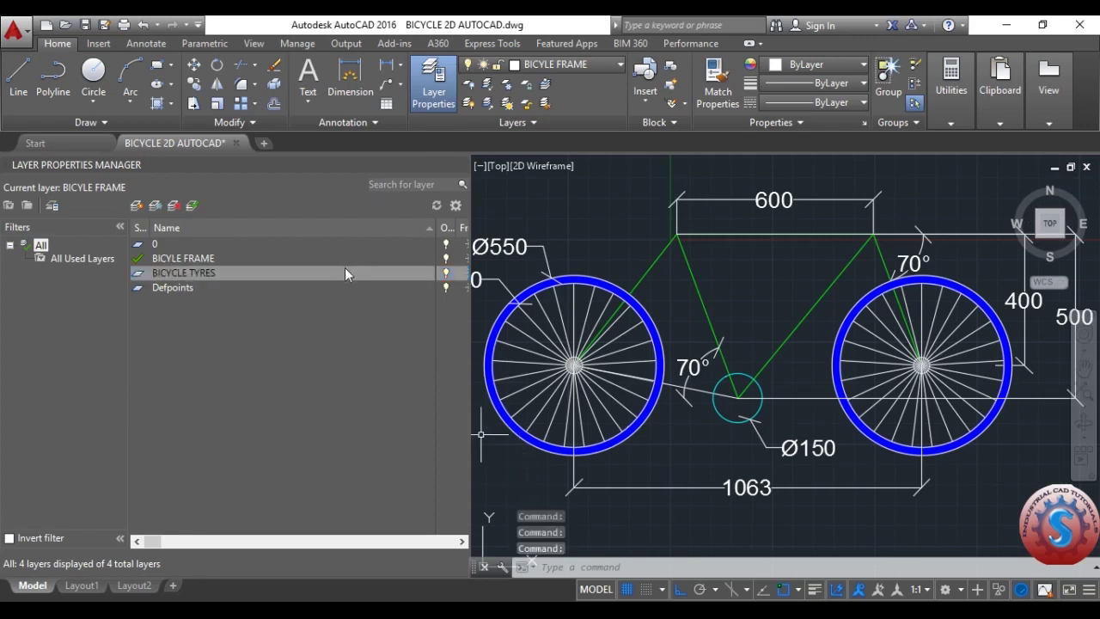
click(460, 164)
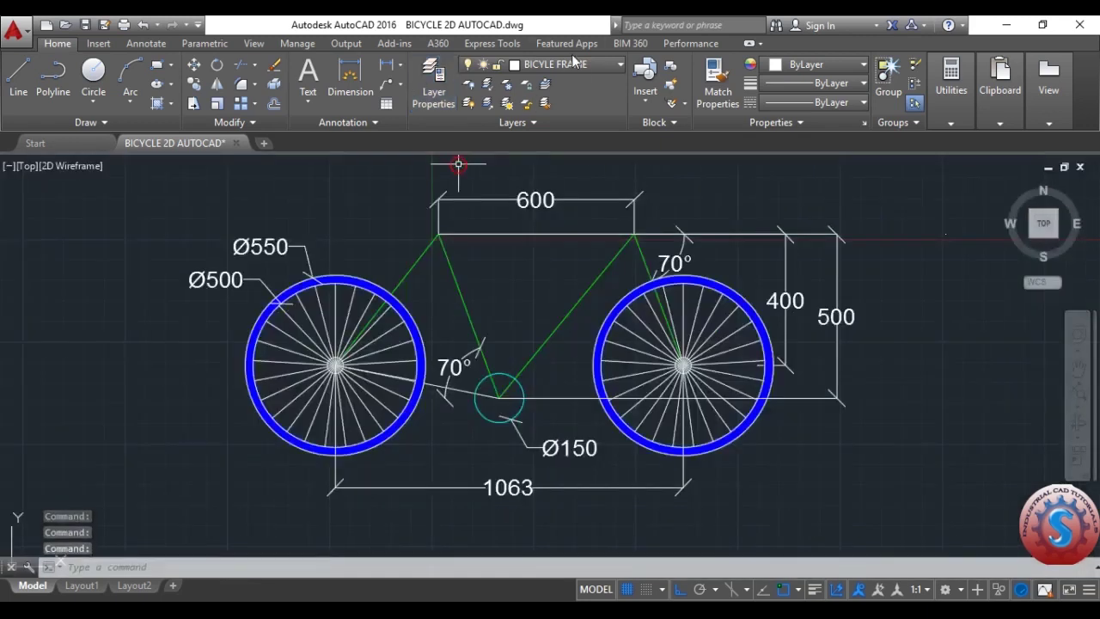
click(573, 62)
click(550, 103)
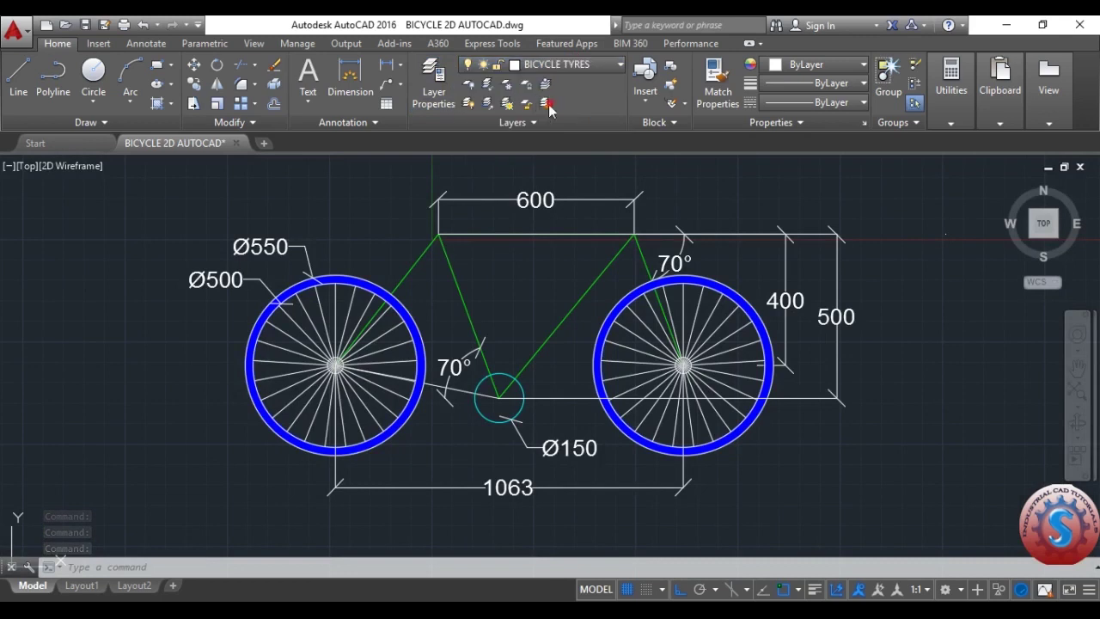
Assign both wheels' rim circles, hatches and spoke arrays to the BICYCLE TYRES layer, and save the drawing.
click(437, 341)
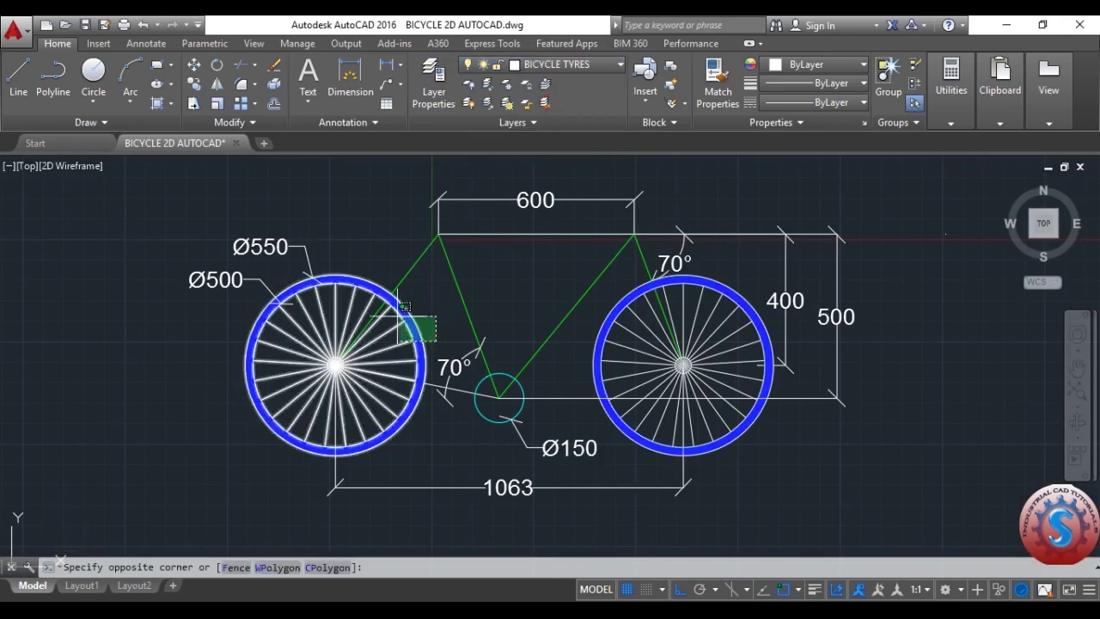
click(393, 316)
click(626, 370)
click(586, 326)
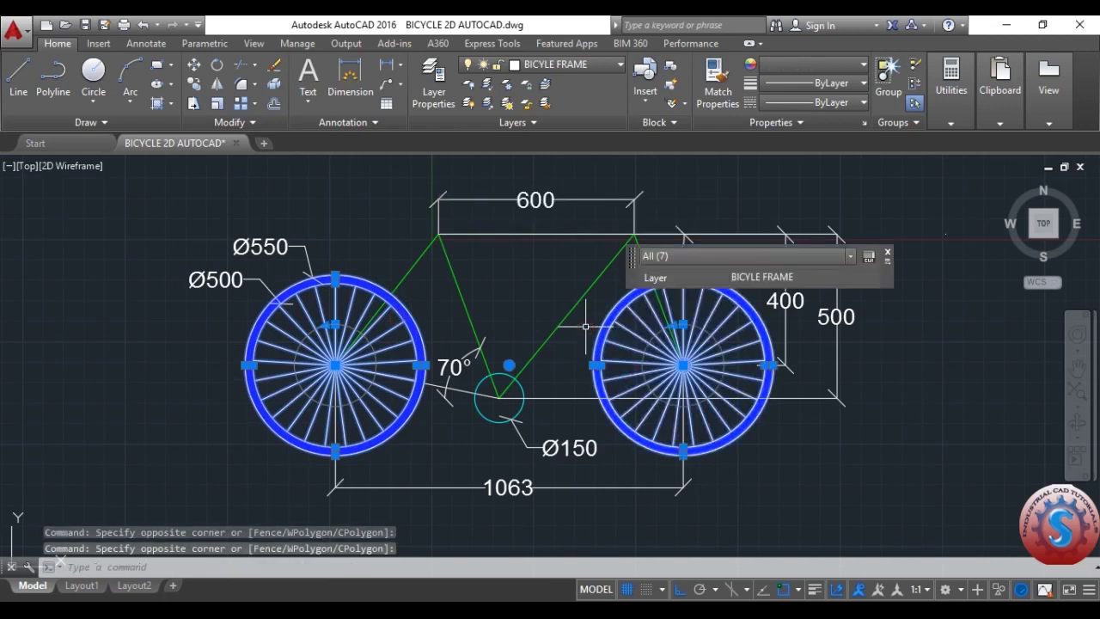
right_click(604, 334)
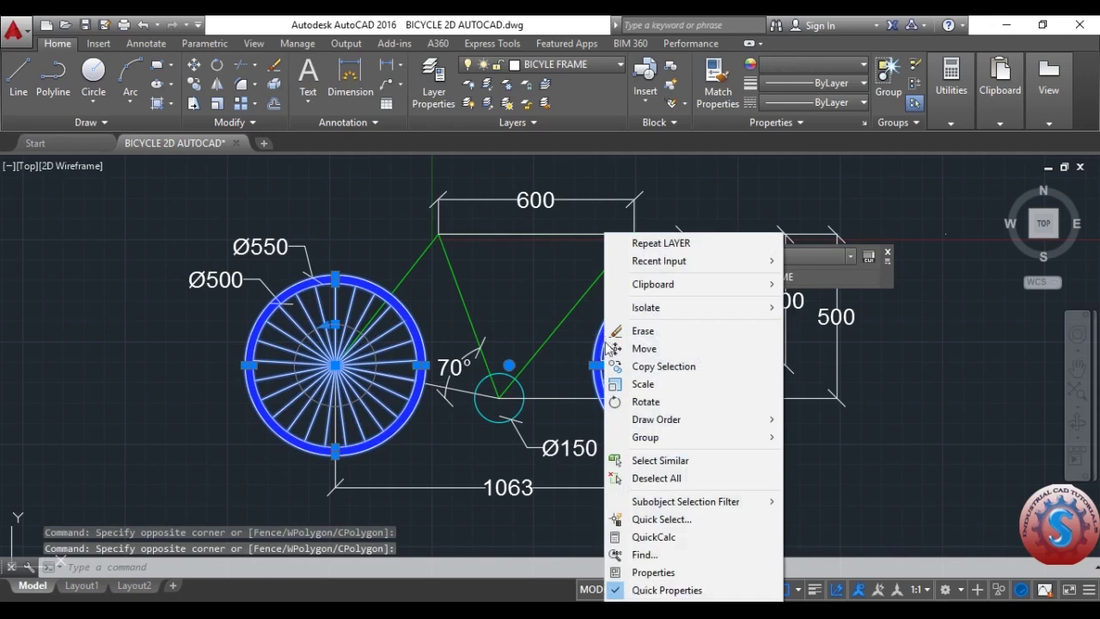
click(657, 572)
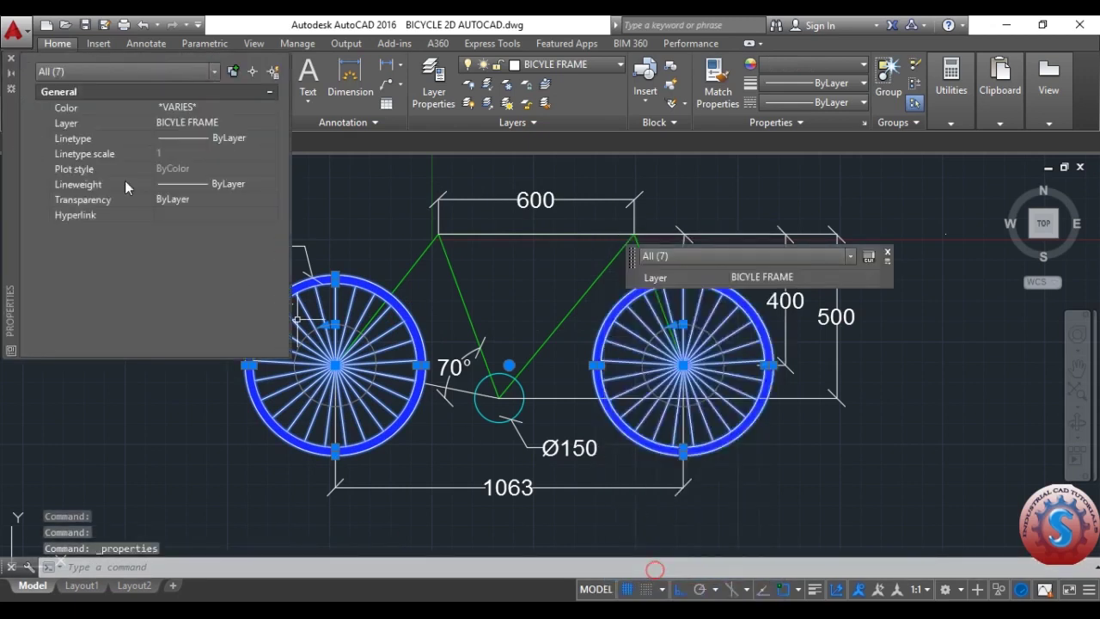
click(193, 123)
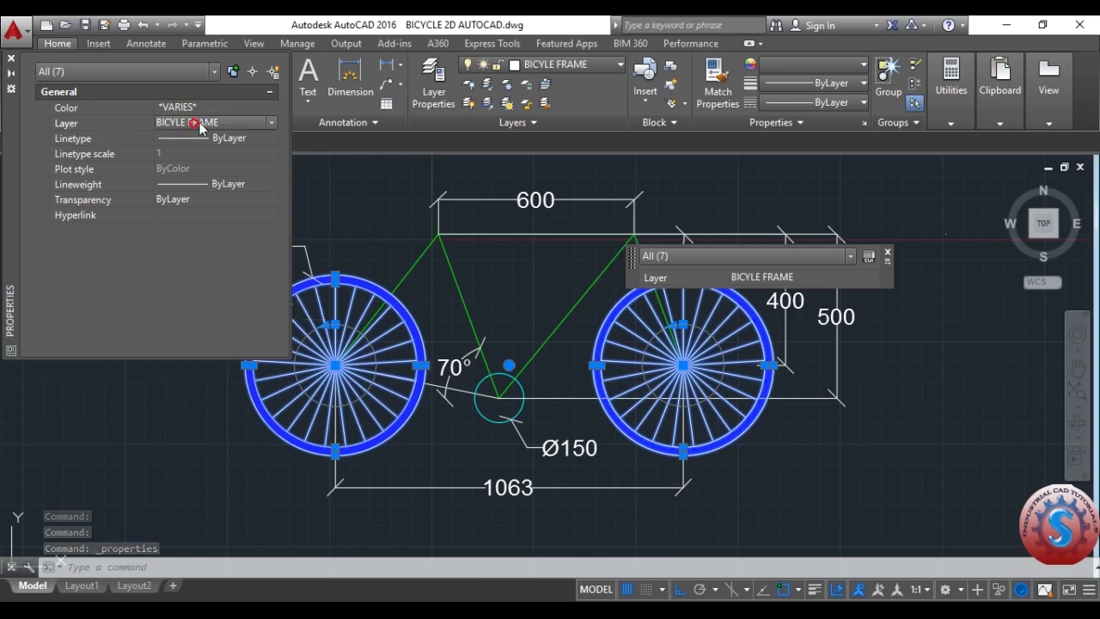
click(193, 122)
click(197, 152)
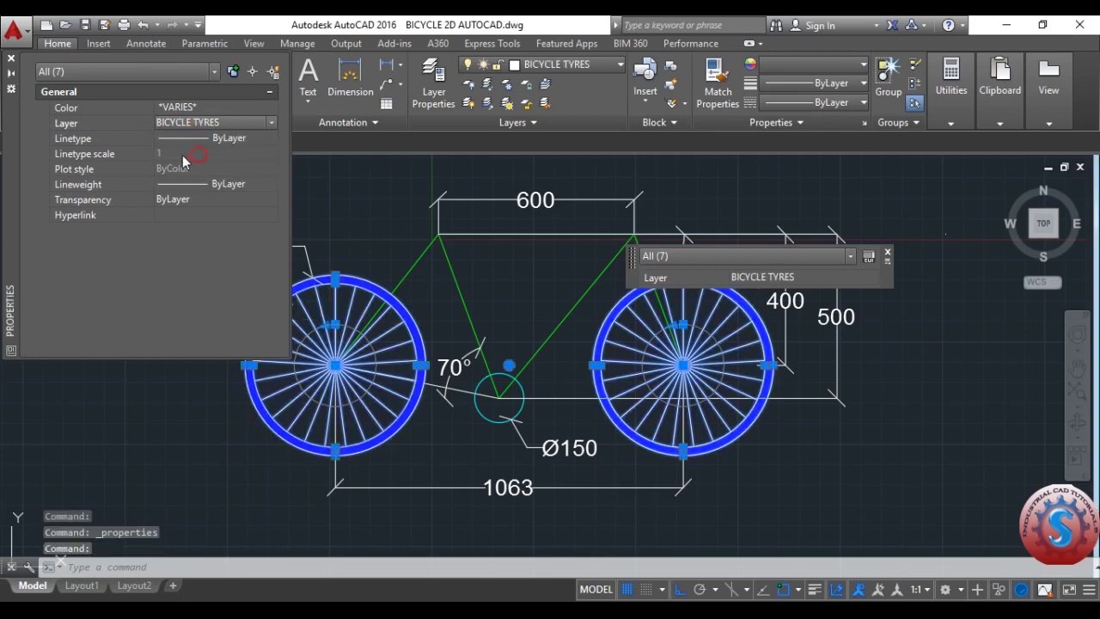
click(11, 58)
key(Escape)
key(ctrl+s)
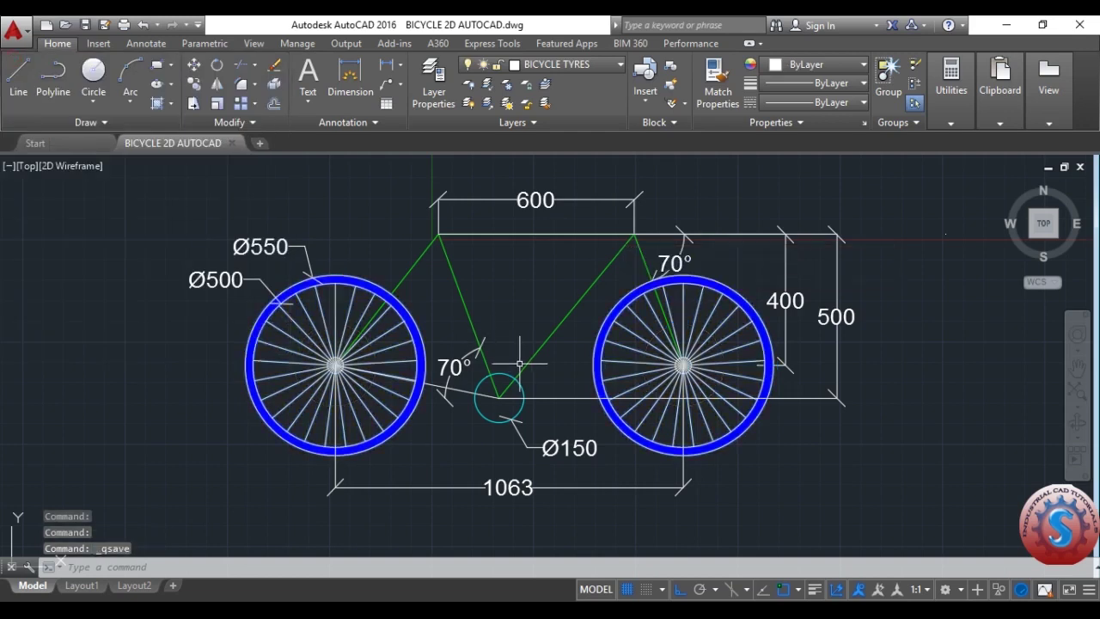
Switch the current BICYCLE TYRES layer off and back on twice in the layer manager to check which objects it holds.
click(533, 66)
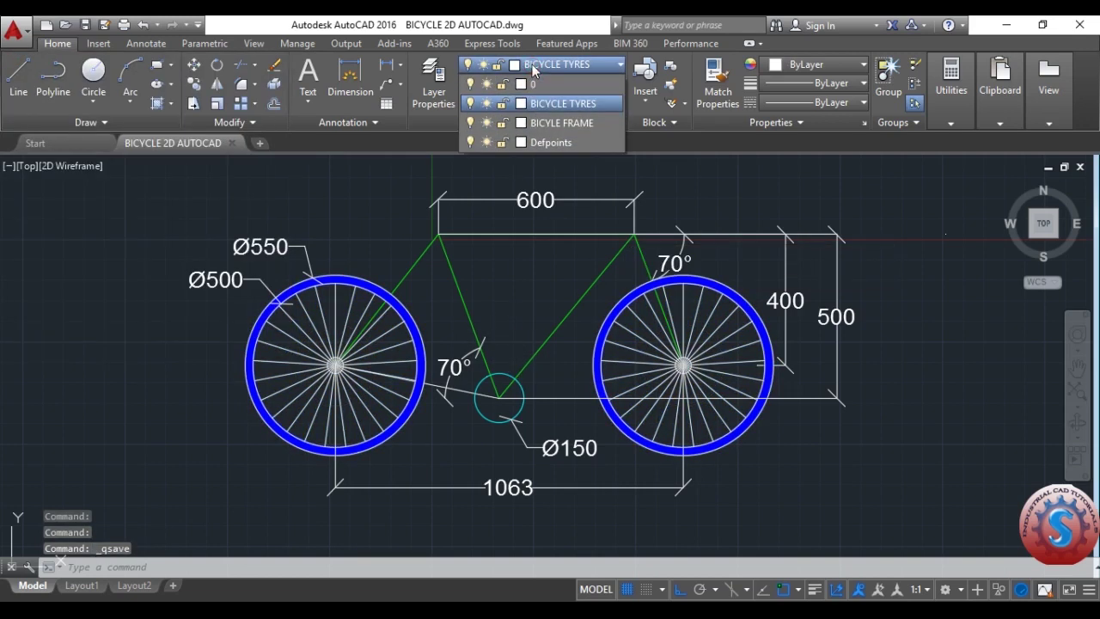
click(434, 86)
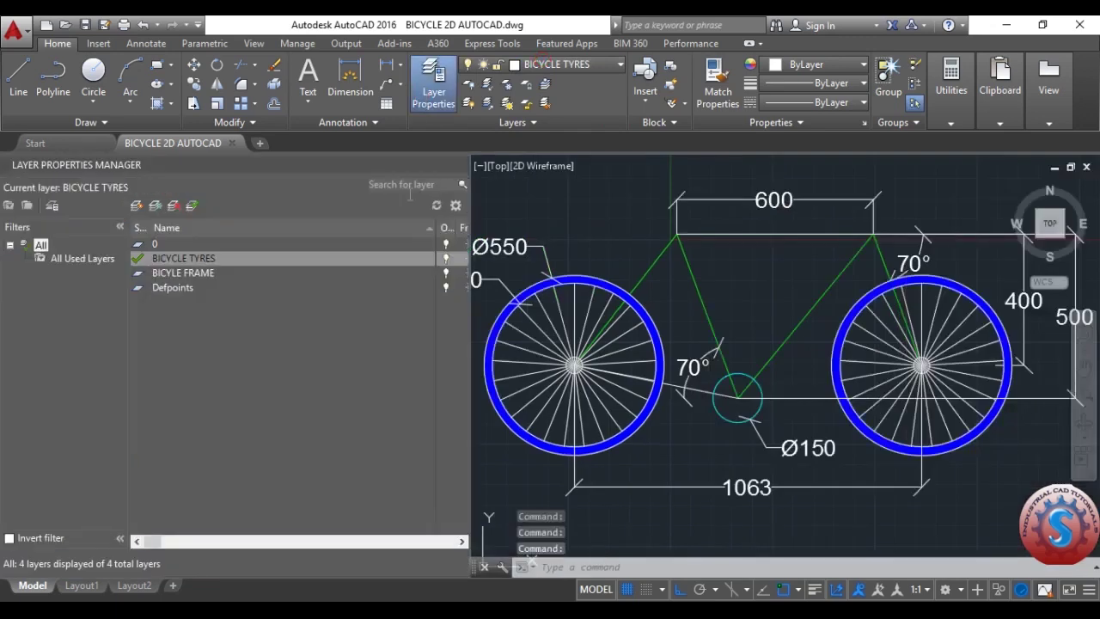
click(444, 259)
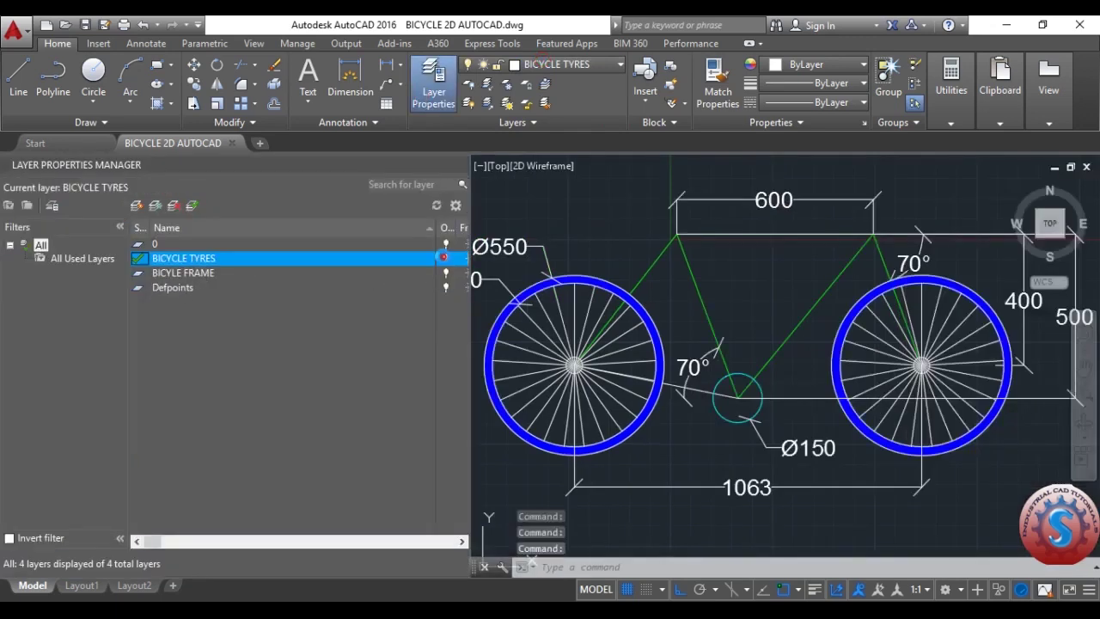
key(Return)
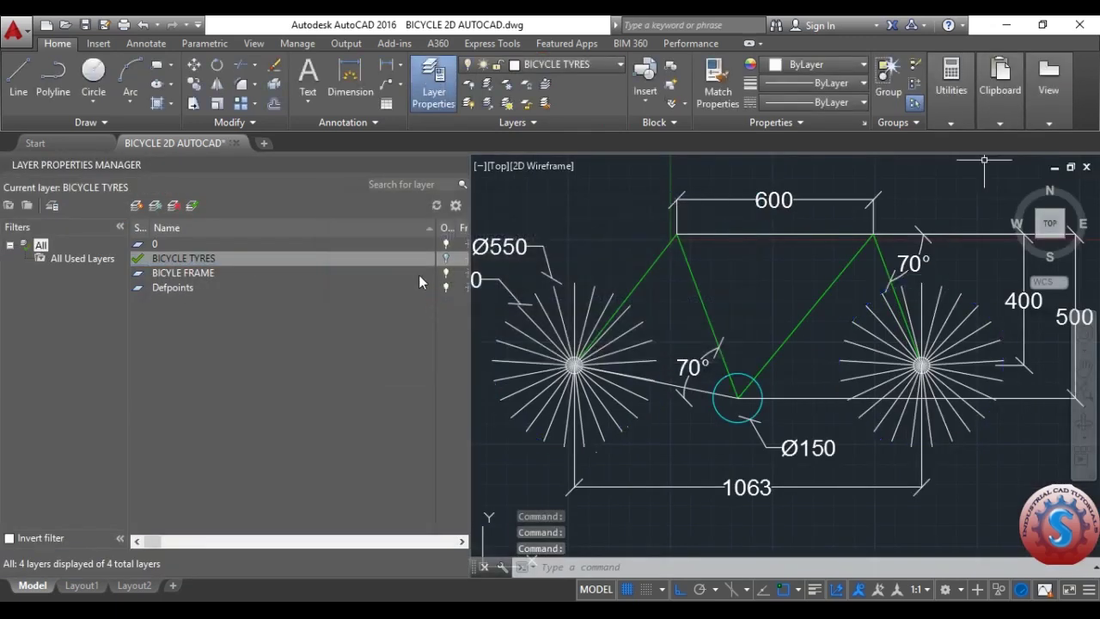
click(445, 260)
click(446, 261)
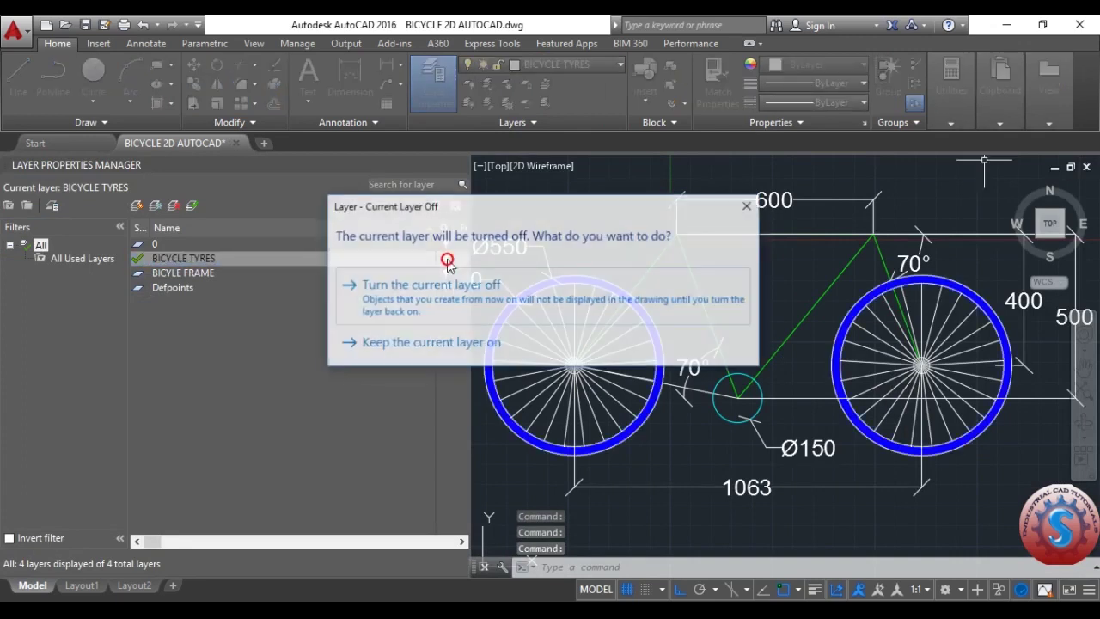
click(442, 290)
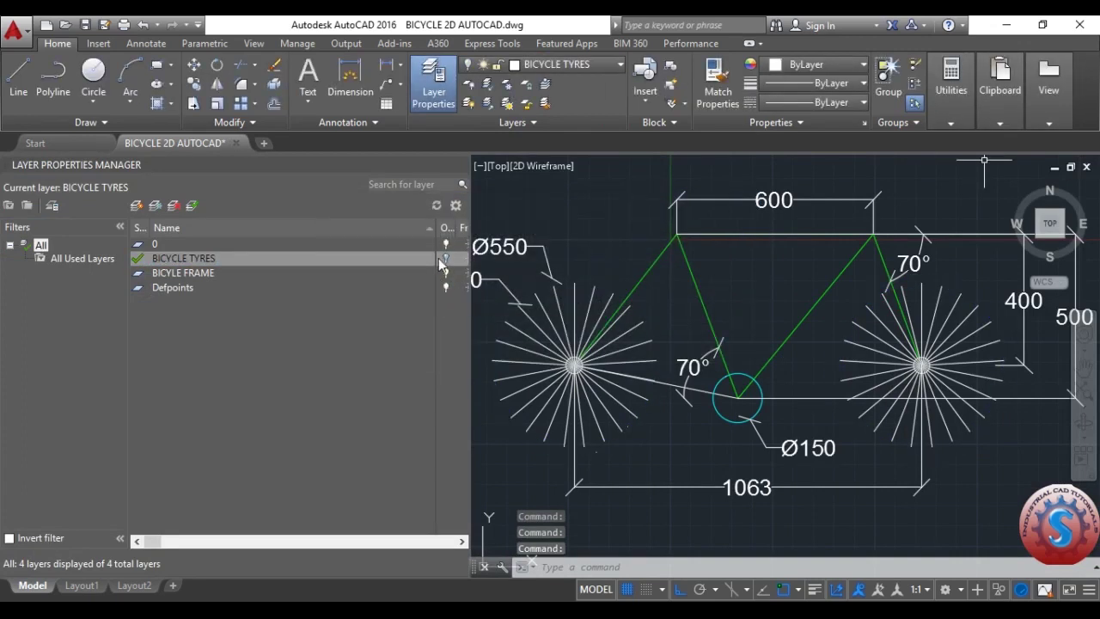
click(444, 260)
Switch the BICYLE FRAME and BICYCLE TYRES layers off and back on to check their contents, and widen the layer manager.
click(447, 273)
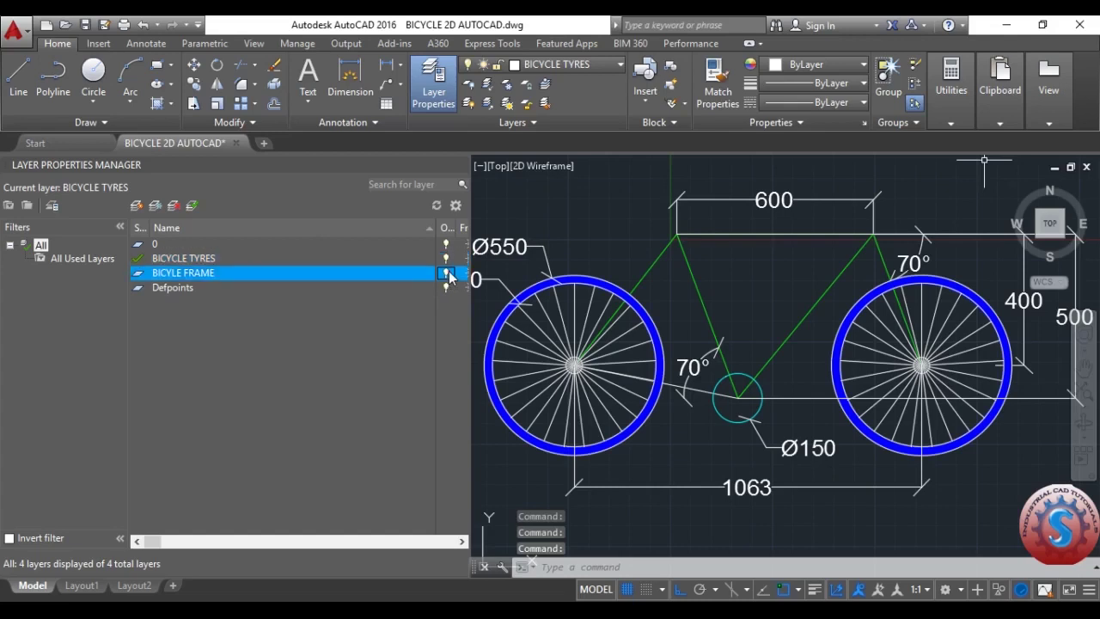
click(447, 274)
click(446, 274)
click(447, 258)
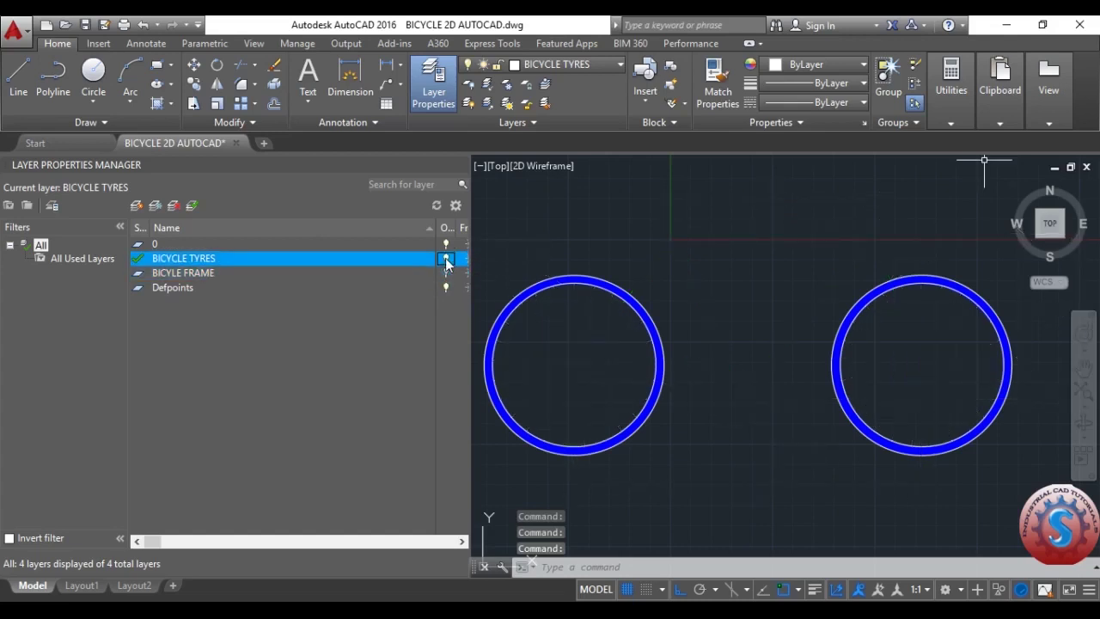
click(451, 283)
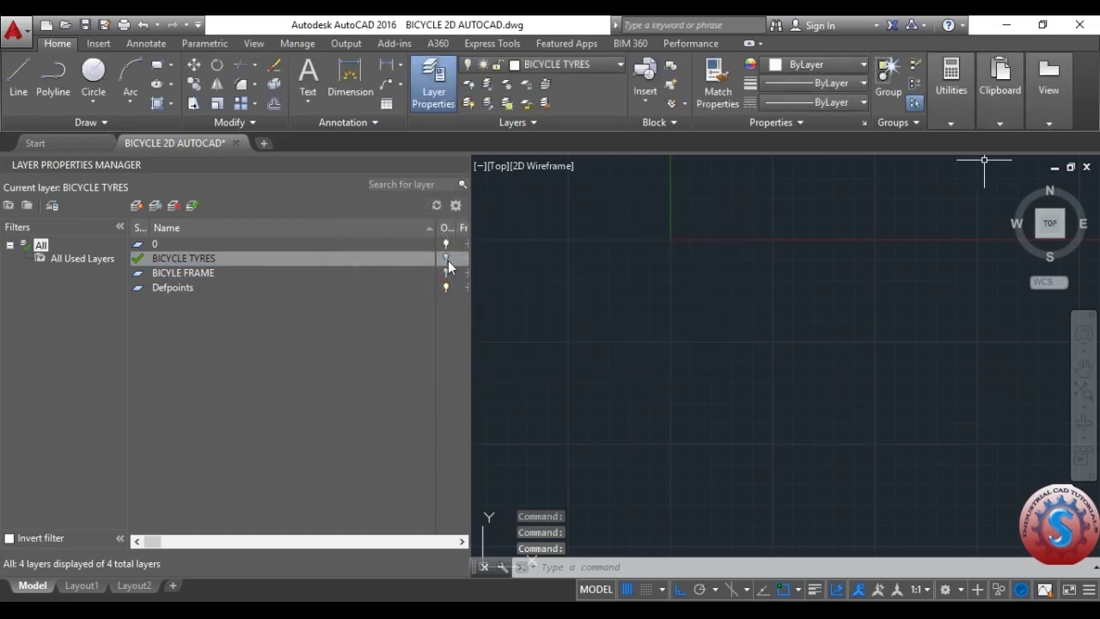
click(447, 258)
click(447, 273)
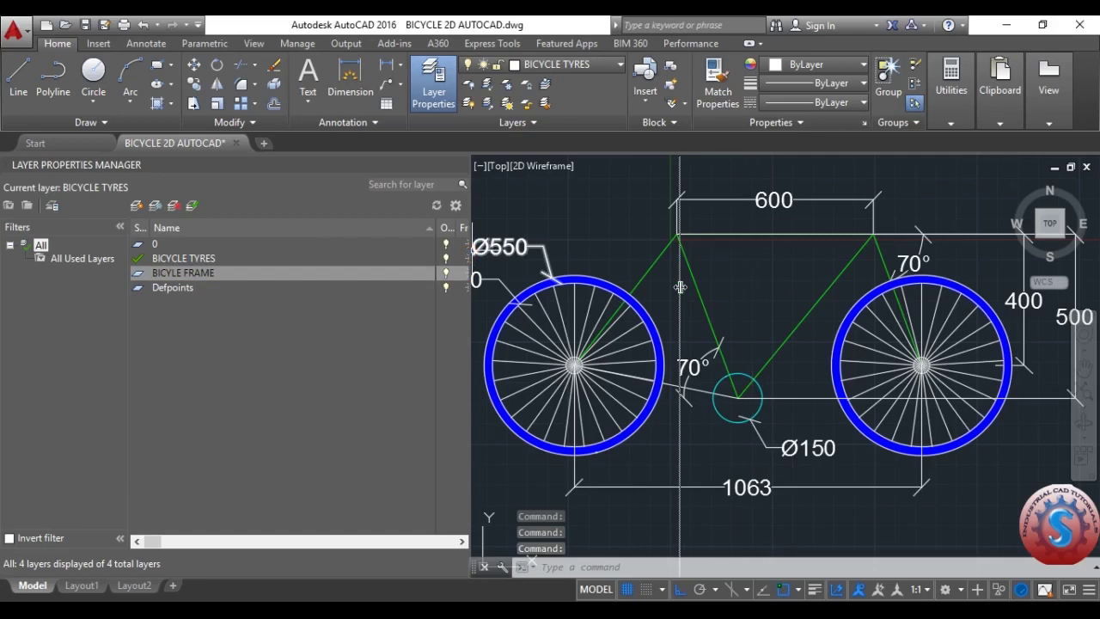
drag(471, 249, 679, 249)
scroll(728, 329, down, 2)
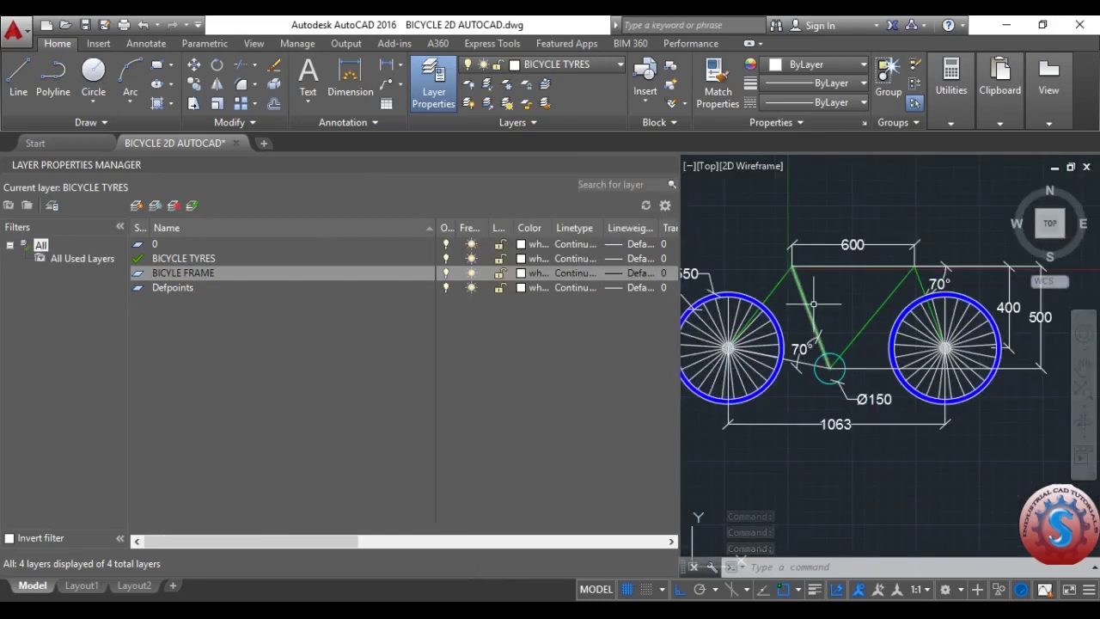
Lock the BICYLE FRAME and Defpoints layers, and unlock both of them again.
right_click(763, 203)
click(807, 332)
drag(827, 317, 858, 326)
key(Escape)
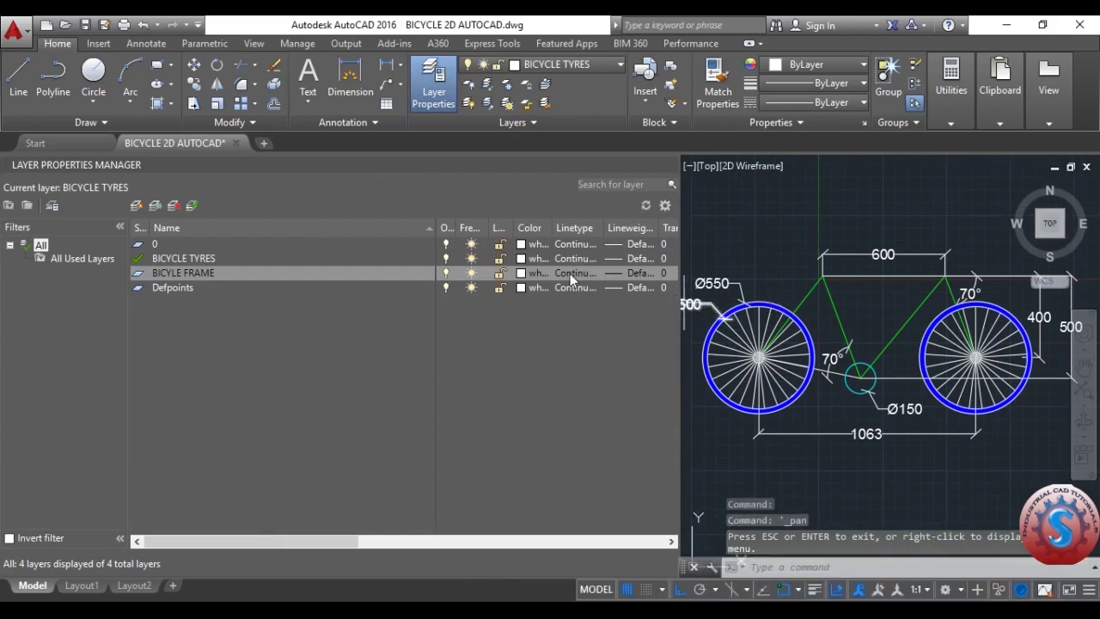
click(503, 274)
click(505, 288)
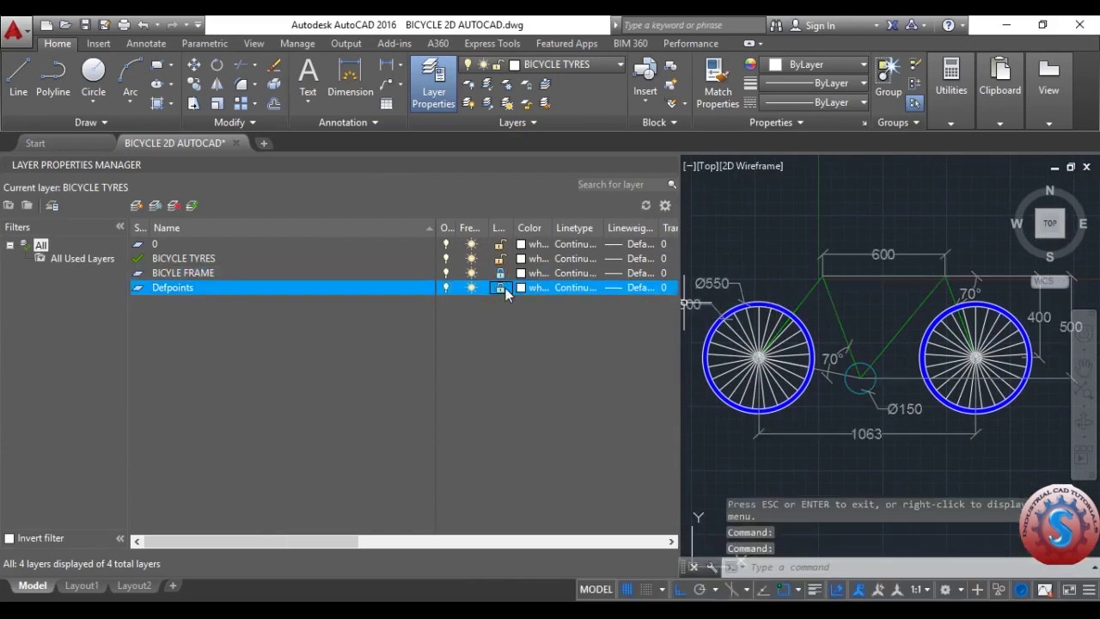
click(502, 273)
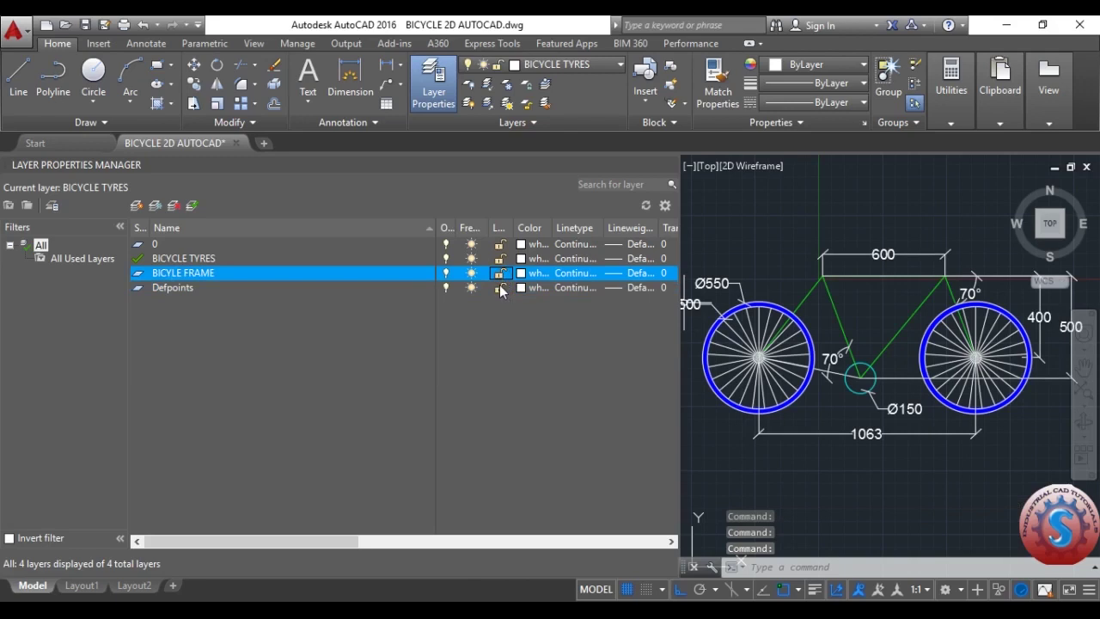
click(500, 288)
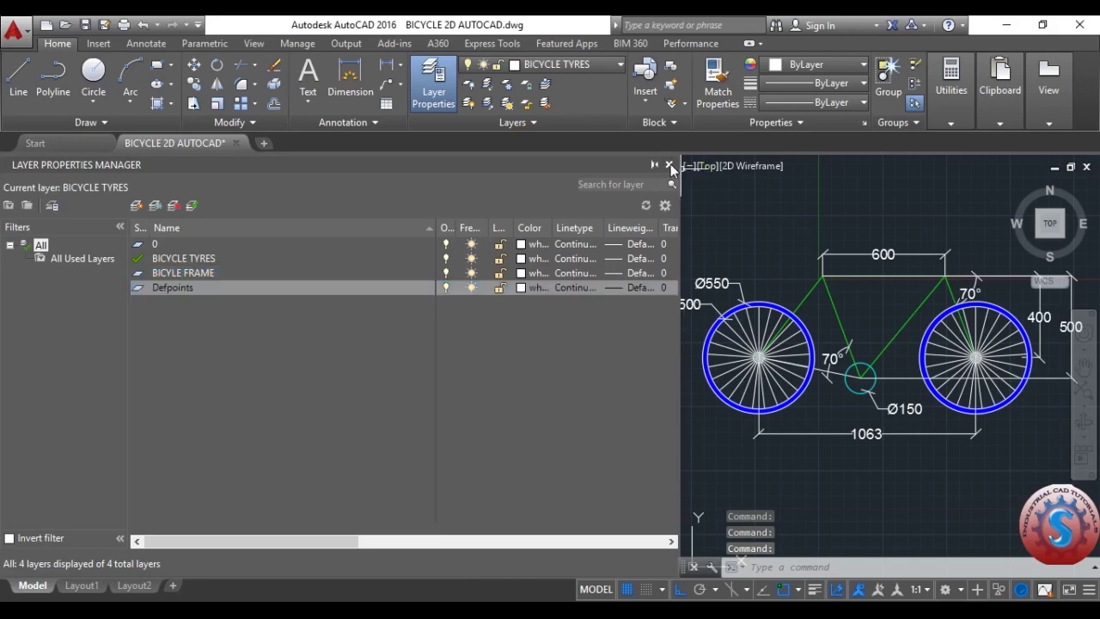
Close the layer manager and bring the complete dimensioned bicycle into view for a final check.
click(670, 164)
scroll(515, 292, up, 2)
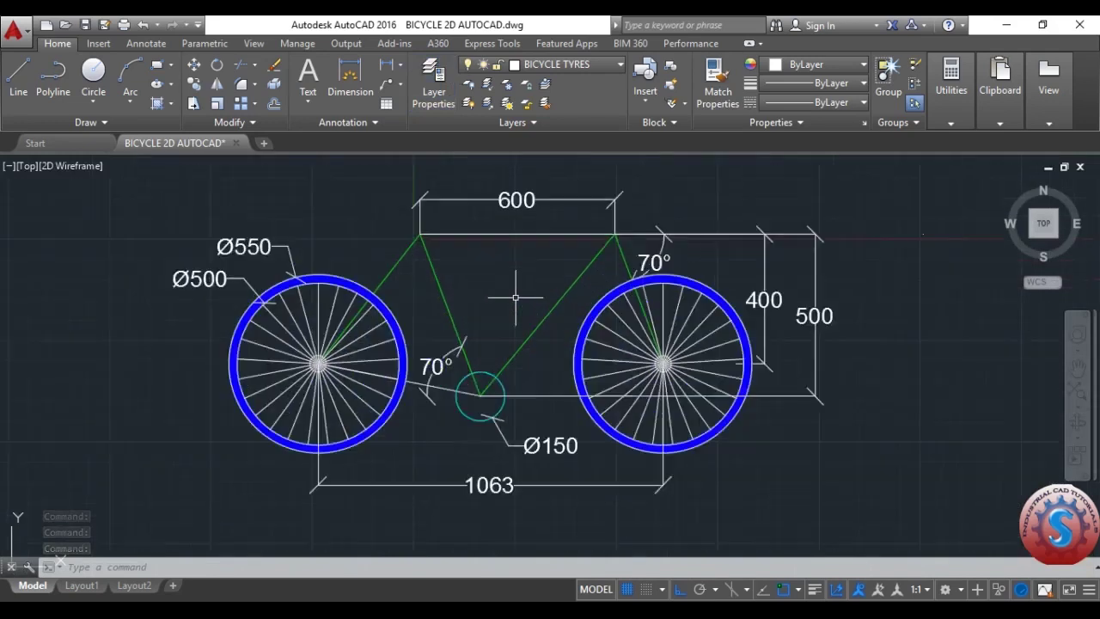
click(1078, 368)
drag(790, 327, 798, 328)
drag(642, 299, 663, 303)
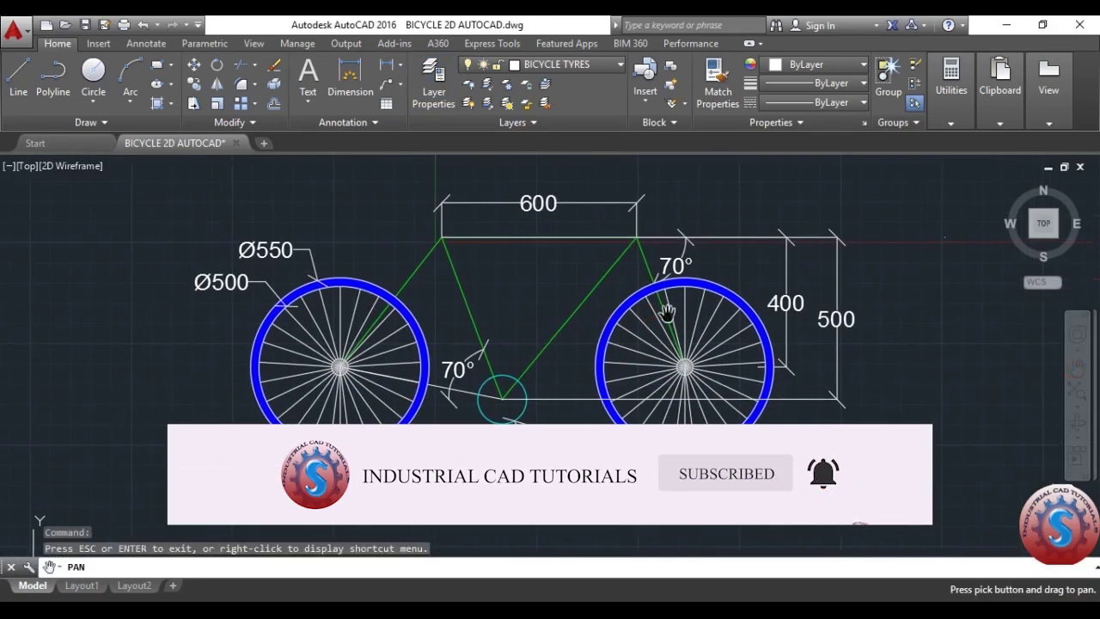
key(Escape)
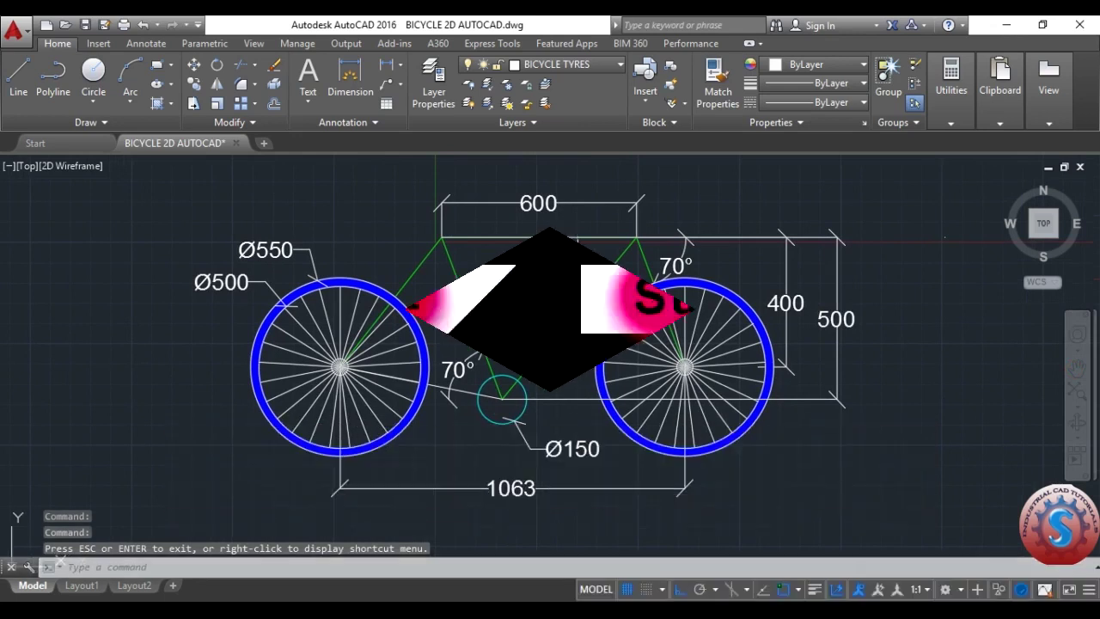